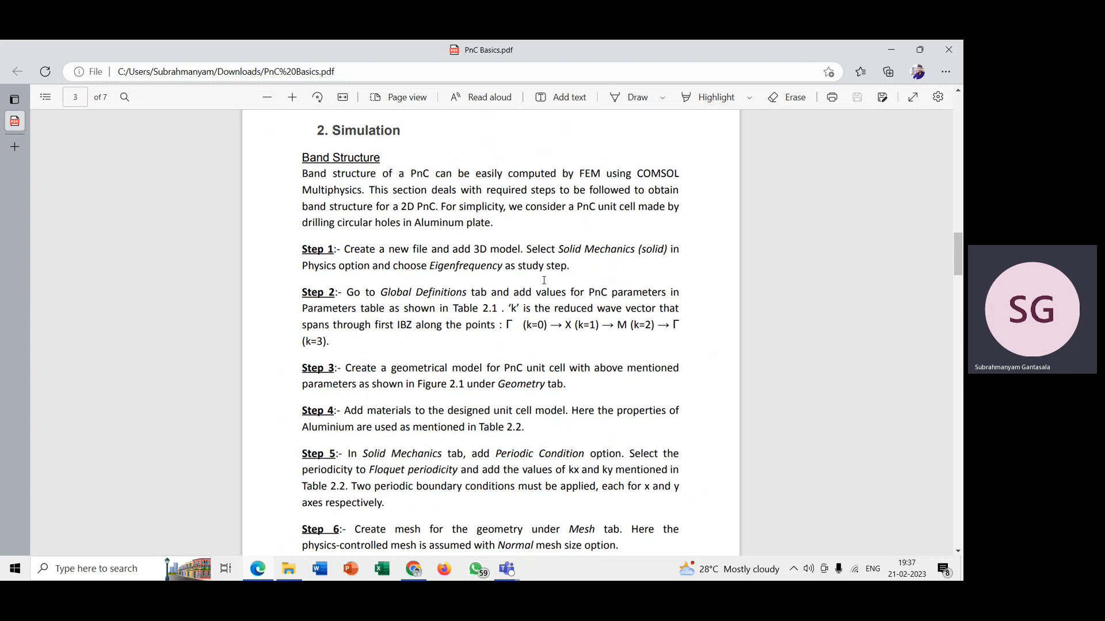
- Review the band gap figure and the band structure simulation steps 1 to 7 in PnC Basics.pdf
scroll(544, 280, up, 10)
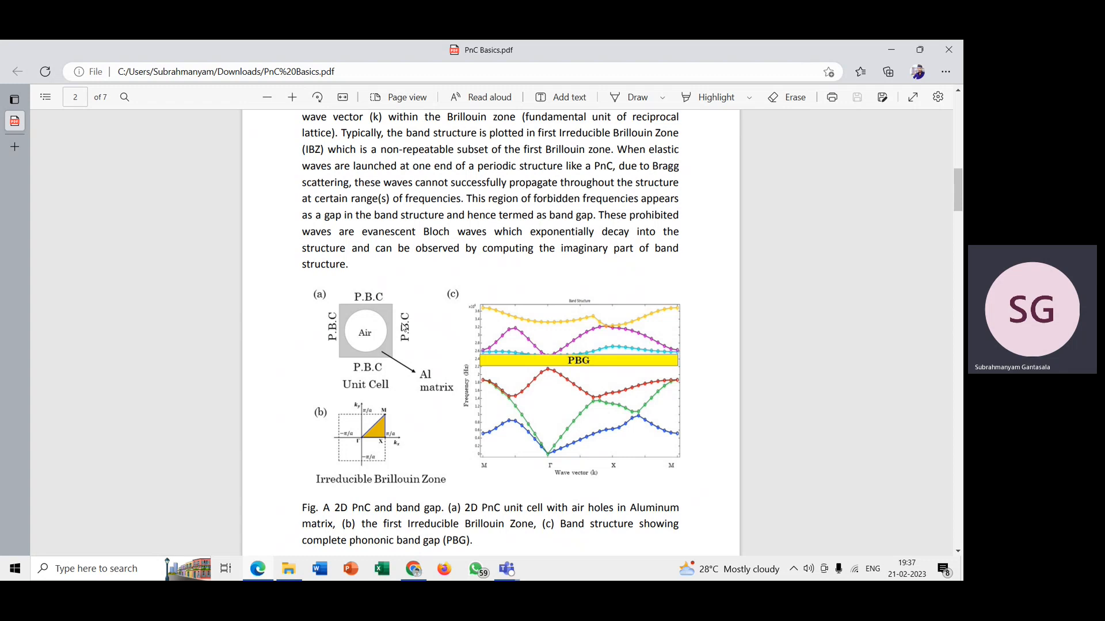
scroll(401, 325, up, 3)
scroll(404, 327, down, 3)
scroll(404, 327, down, 10)
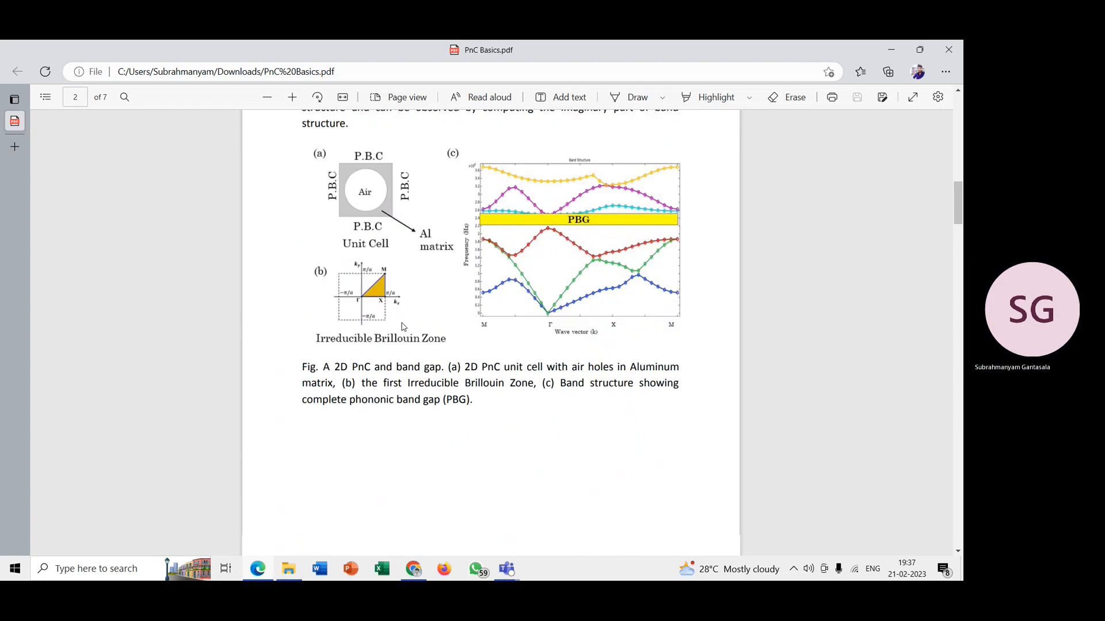
scroll(402, 326, up, 1)
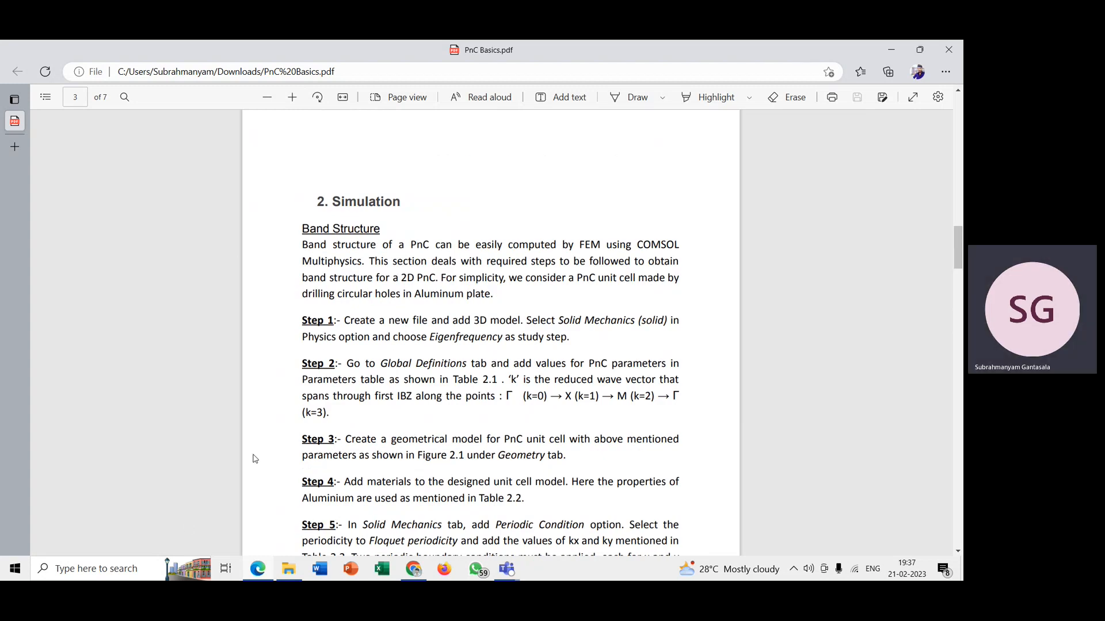
scroll(441, 252, down, 1)
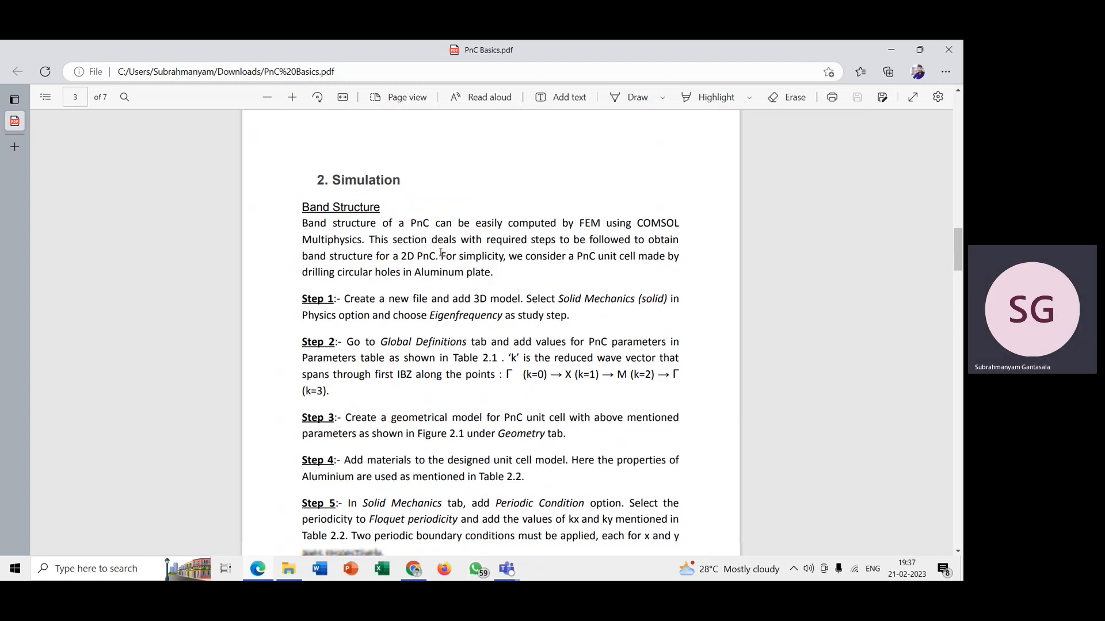
scroll(440, 253, down, 2)
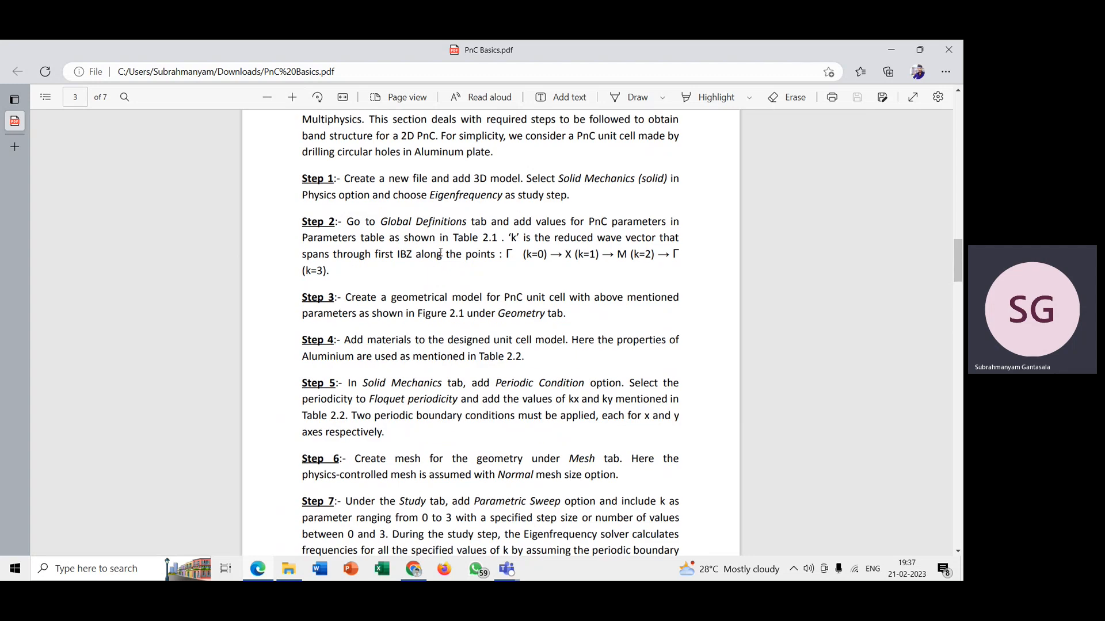
scroll(441, 253, down, 2)
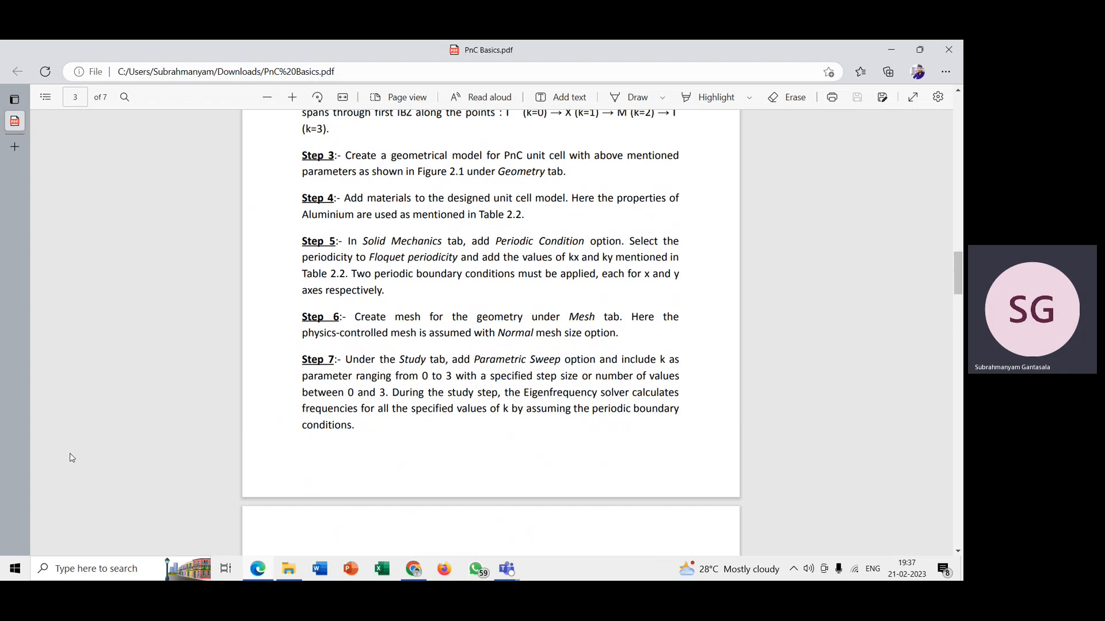
- Launch COMSOL Multiphysics 5.6 and start a new 3D model with the Model Wizard
click(69, 570)
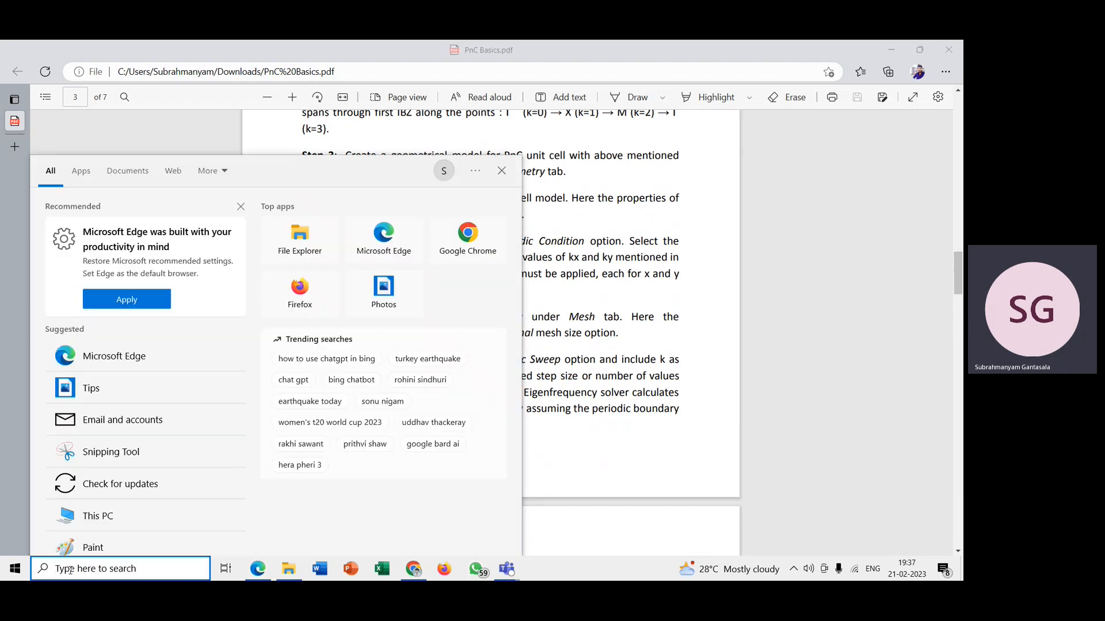
text(com)
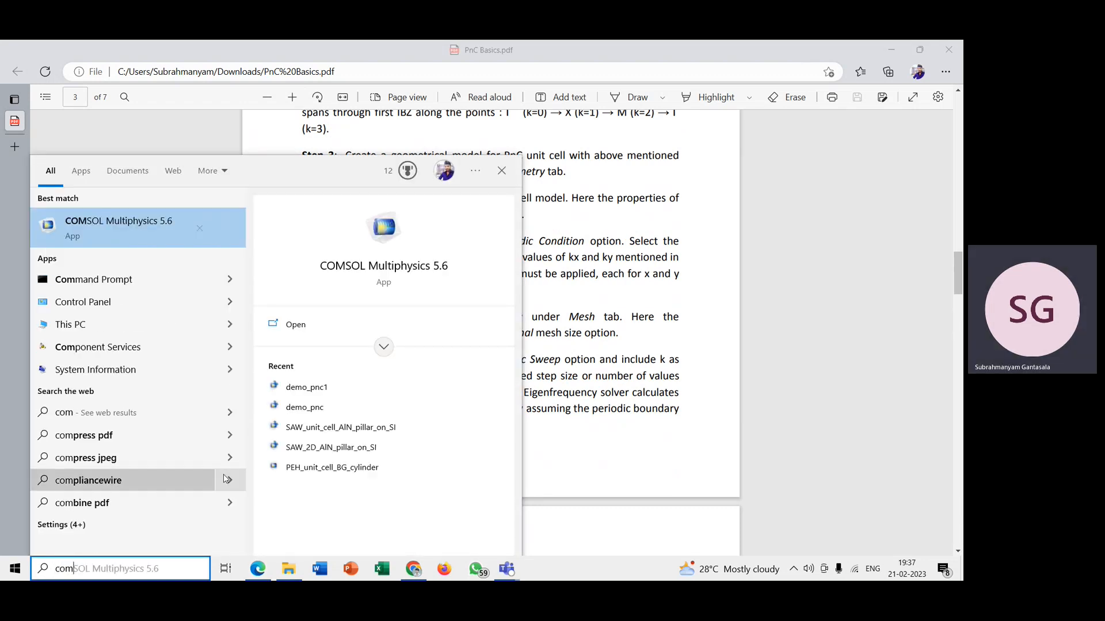
click(317, 324)
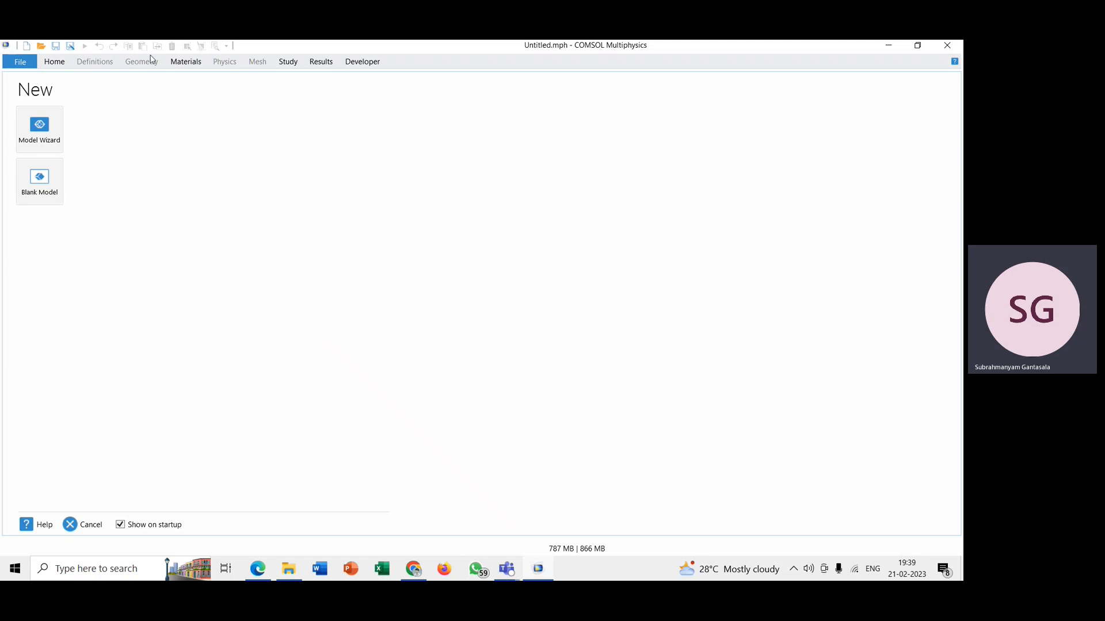
click(42, 133)
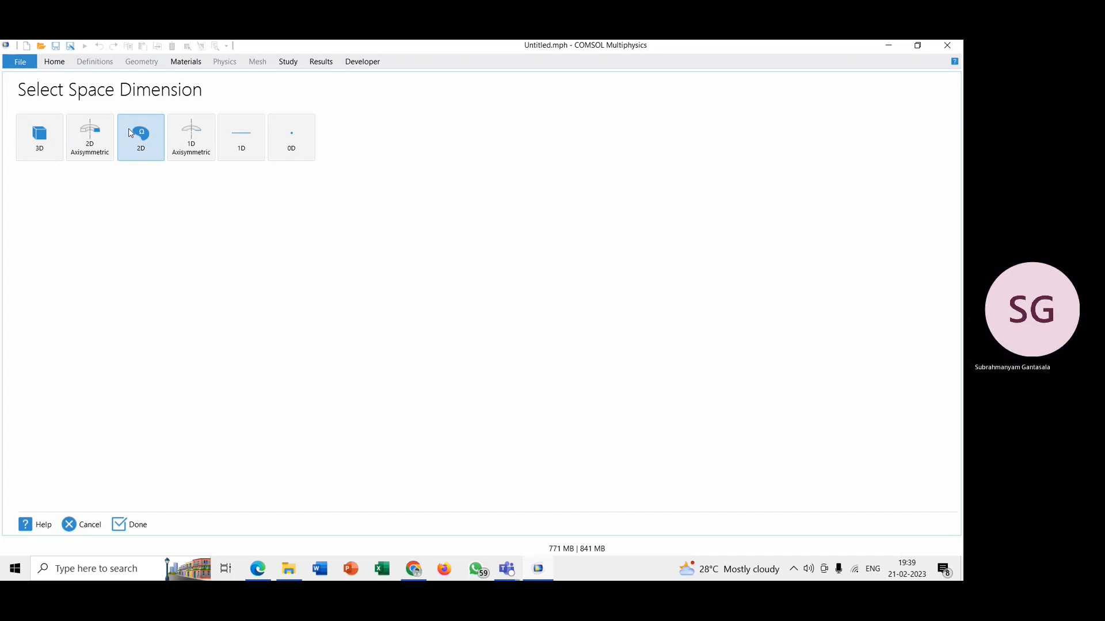
click(41, 137)
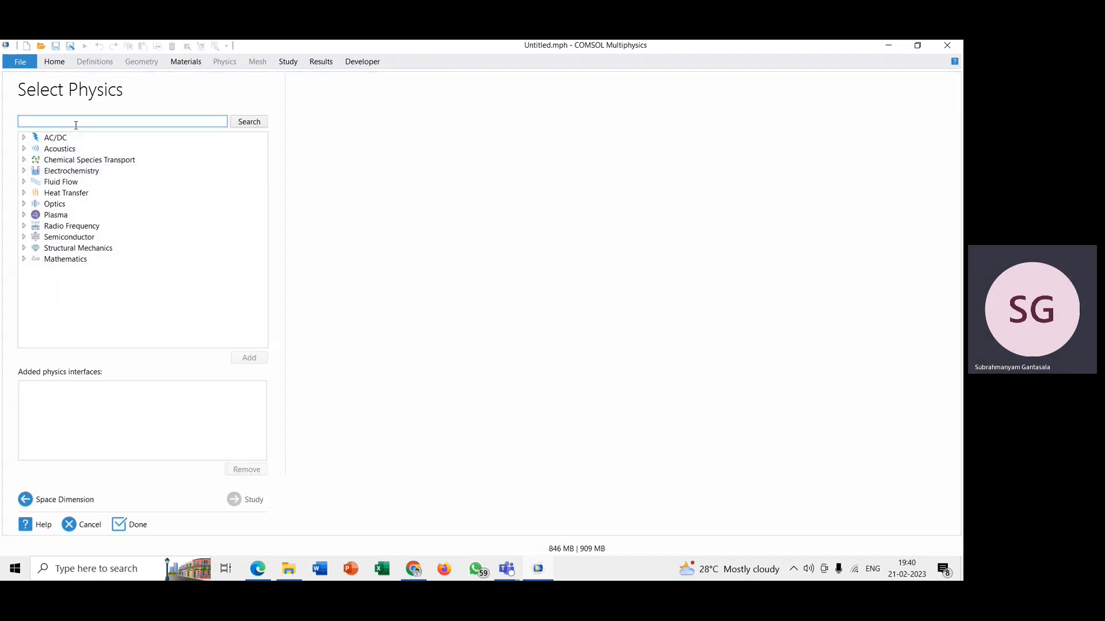
- Add the Solid Mechanics (solid) physics interface and complete the model setup with an Eigenfrequency study
click(24, 249)
click(81, 260)
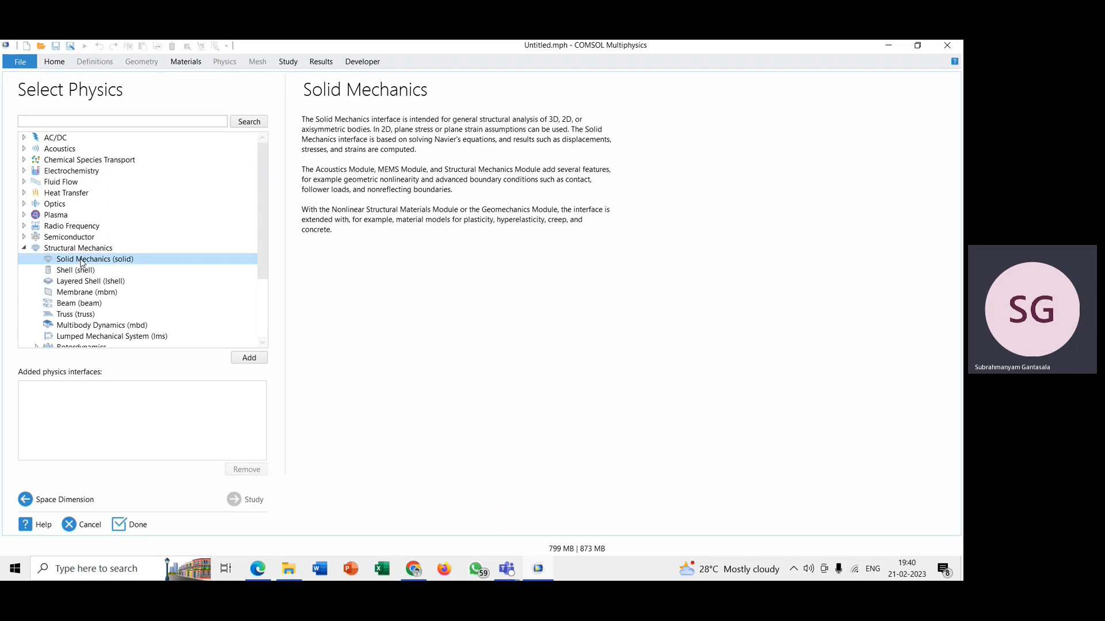
click(247, 358)
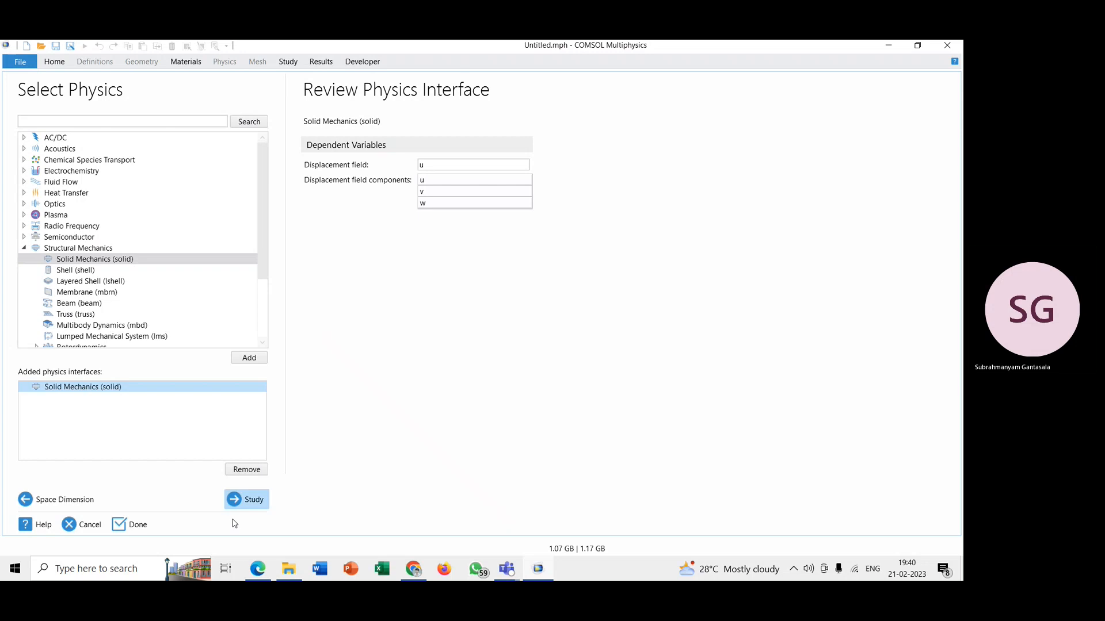
click(258, 506)
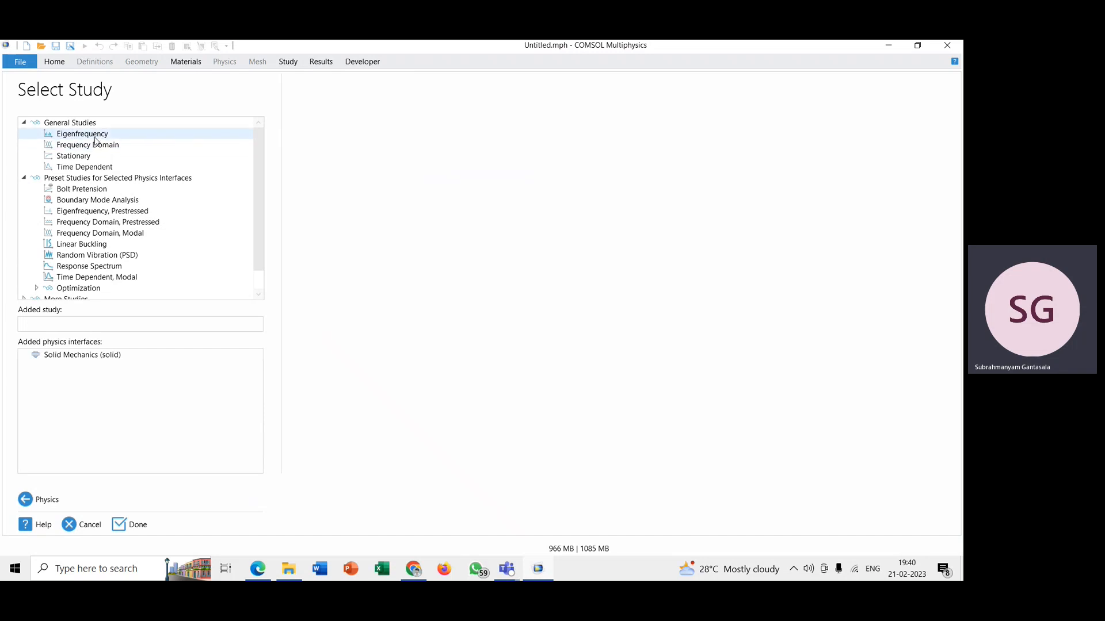
click(93, 136)
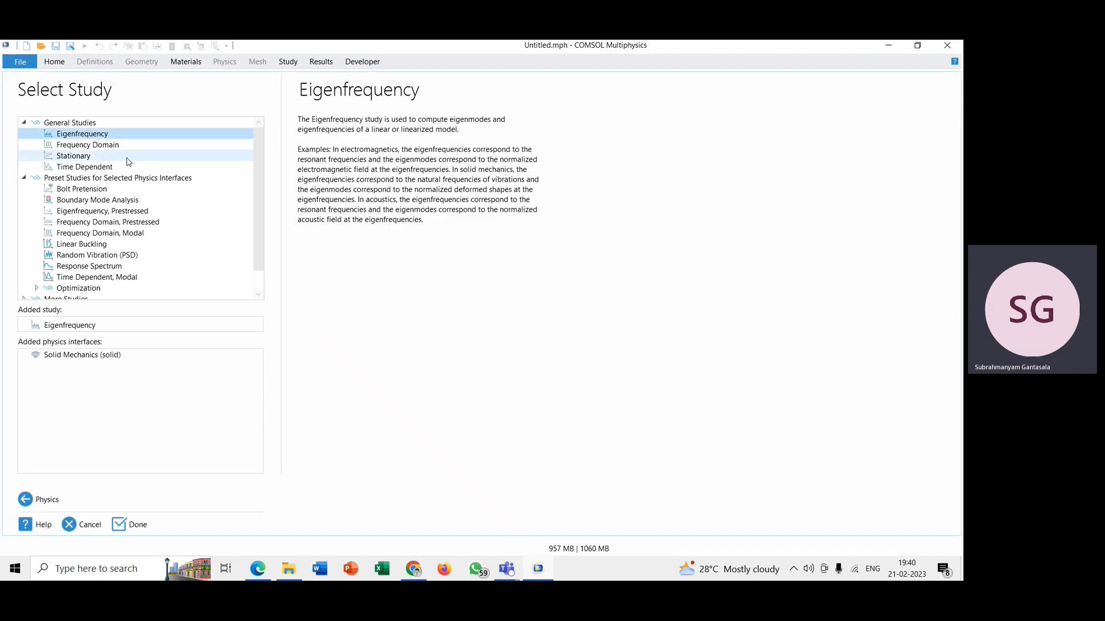
click(126, 524)
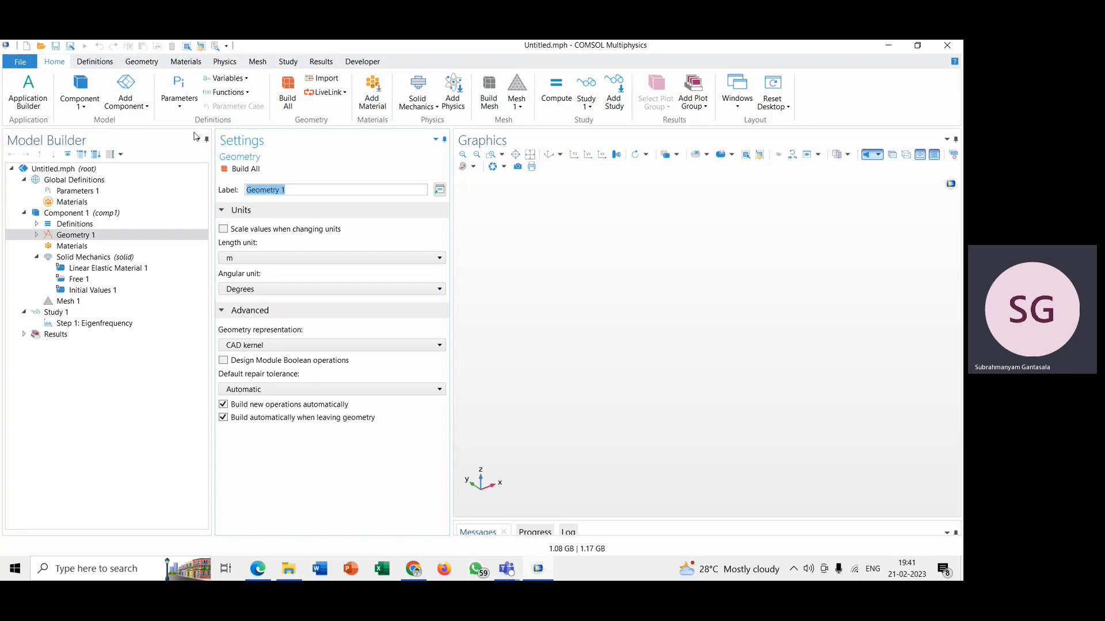
- Define a global parameter a with the expression 33[mm] in Parameters 1
click(98, 195)
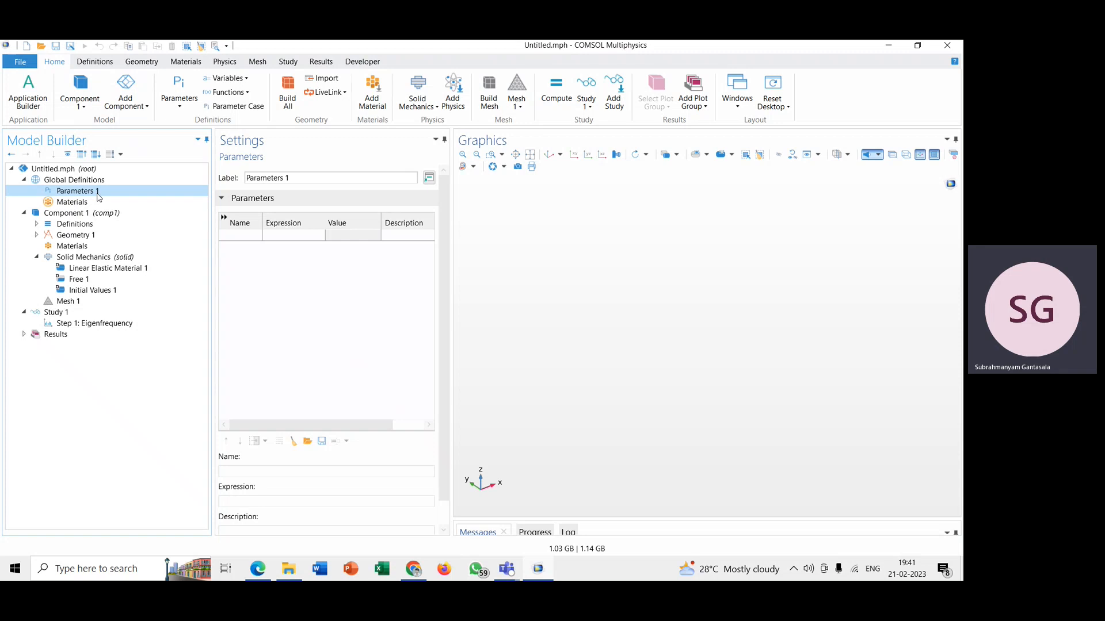
double_click(255, 234)
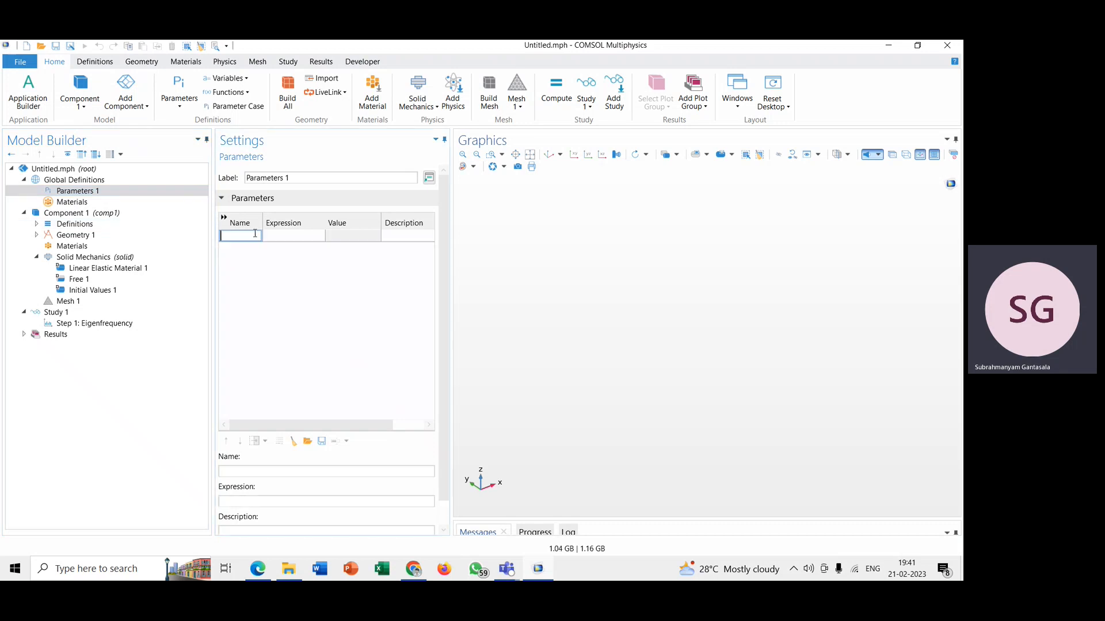
text(a)
click(320, 237)
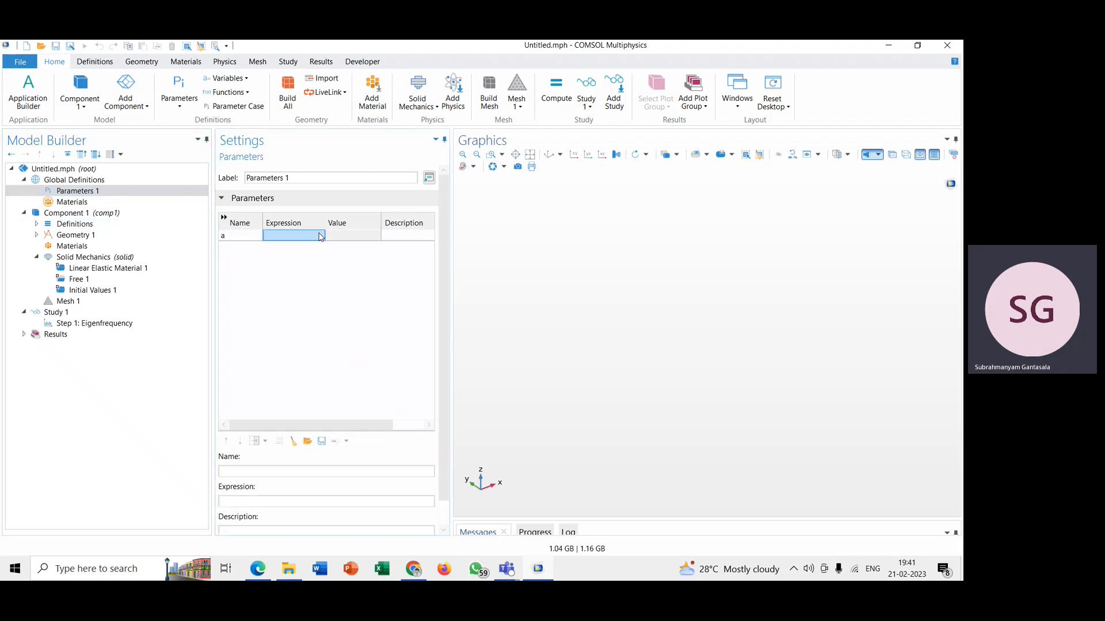
click(320, 237)
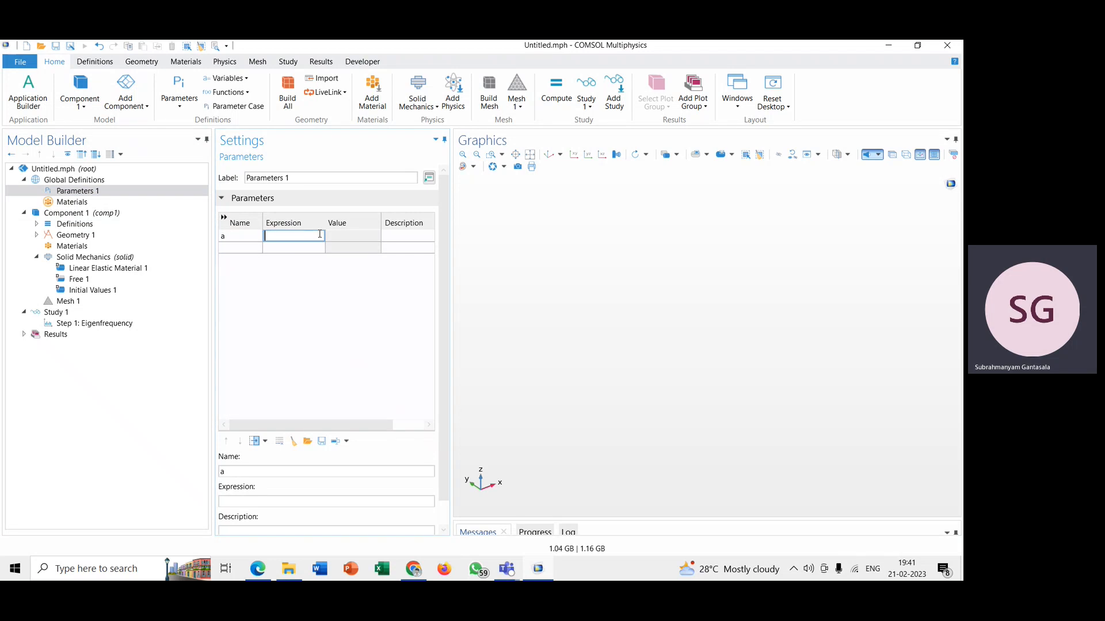
text(33[])
text(mm)
- Add the parameters r with the expression 15[mm] and d with the expression 2[mm]
click(243, 249)
text(r)
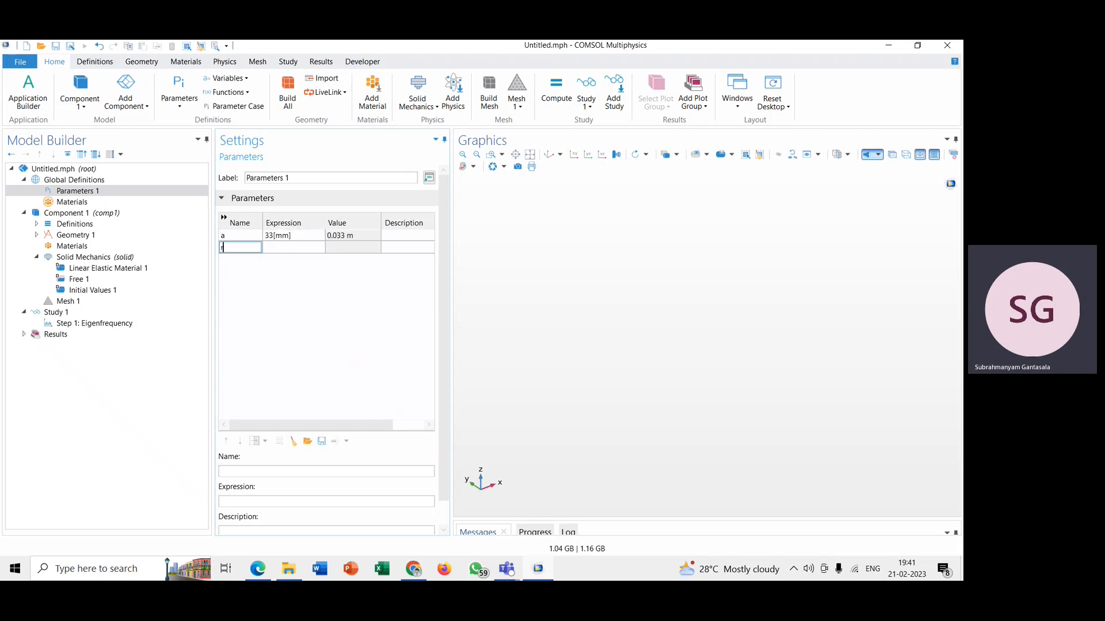
click(285, 248)
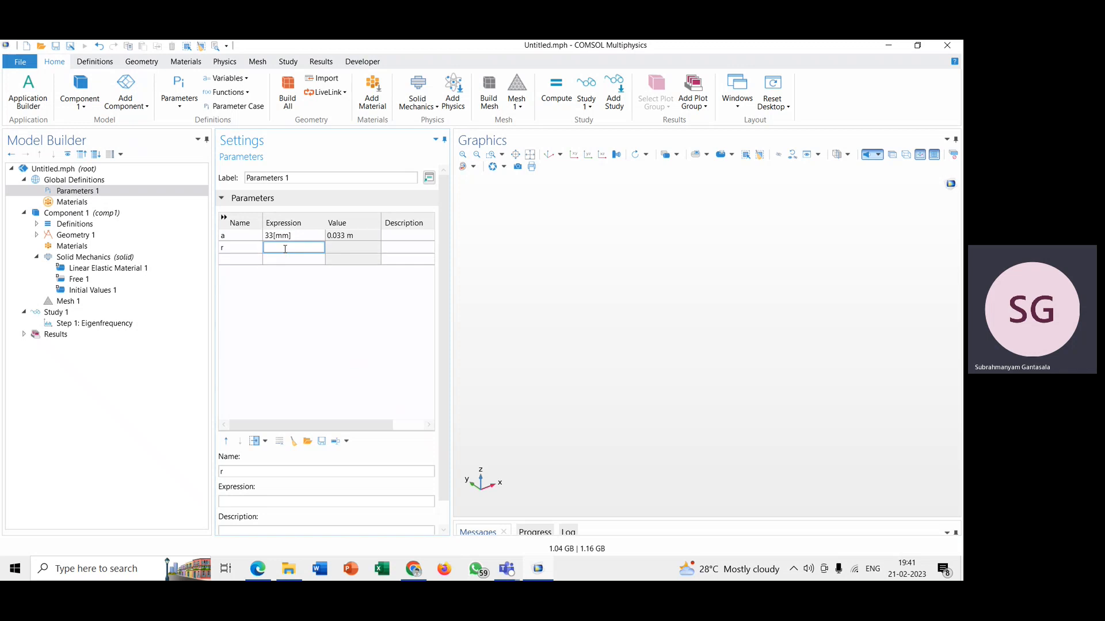
text(15[mm])
click(244, 261)
text(d)
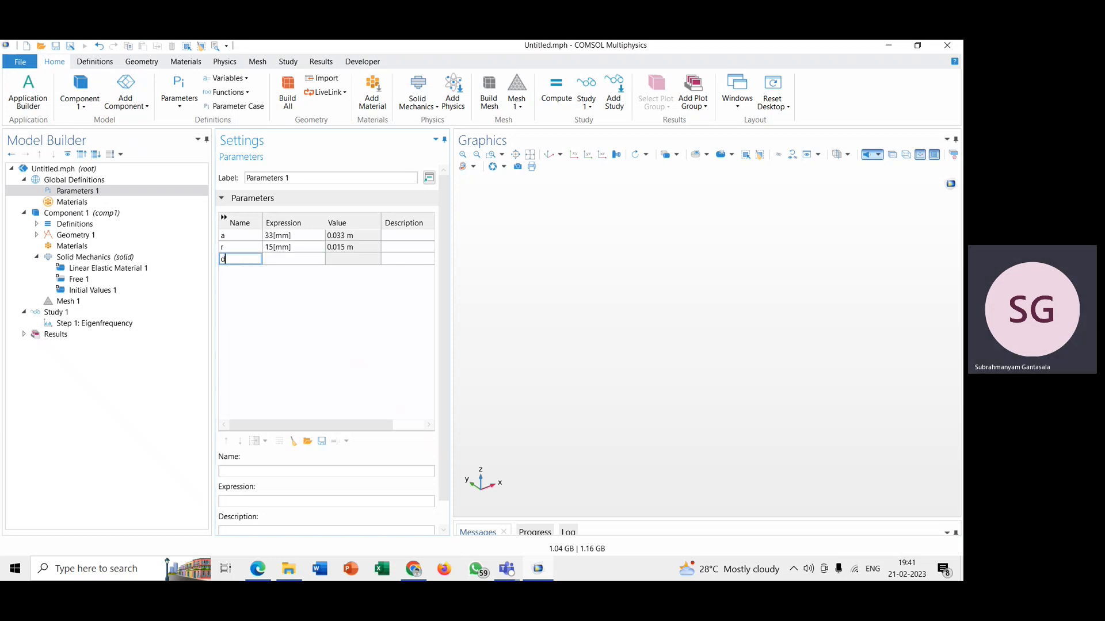
click(274, 258)
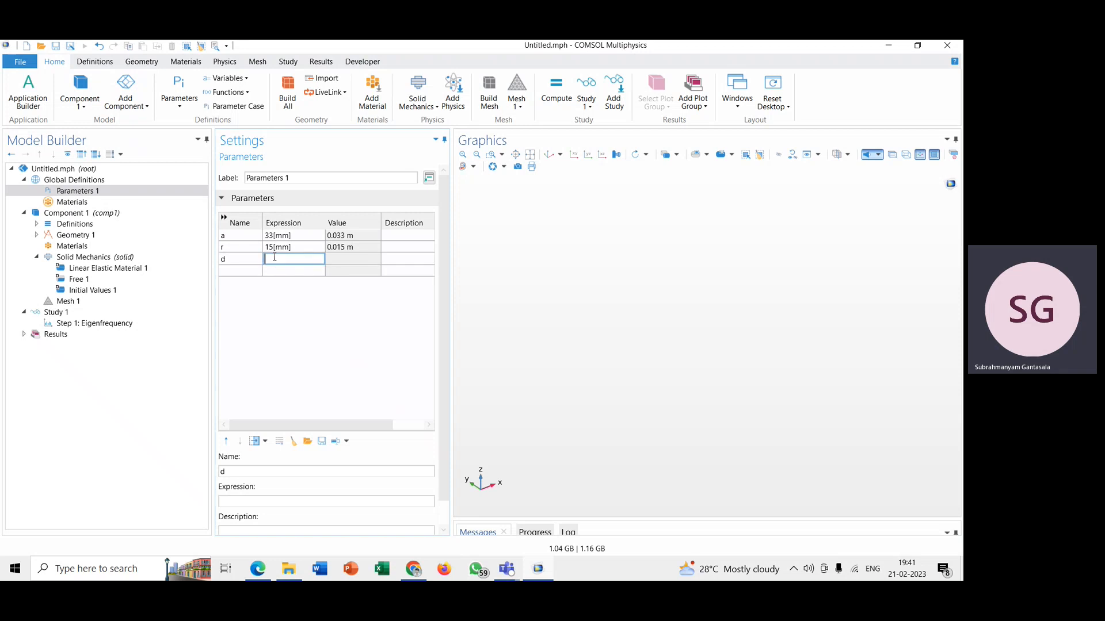
text(2[mm])
- Add the reduced wave vector parameter k with the expression 0
click(255, 273)
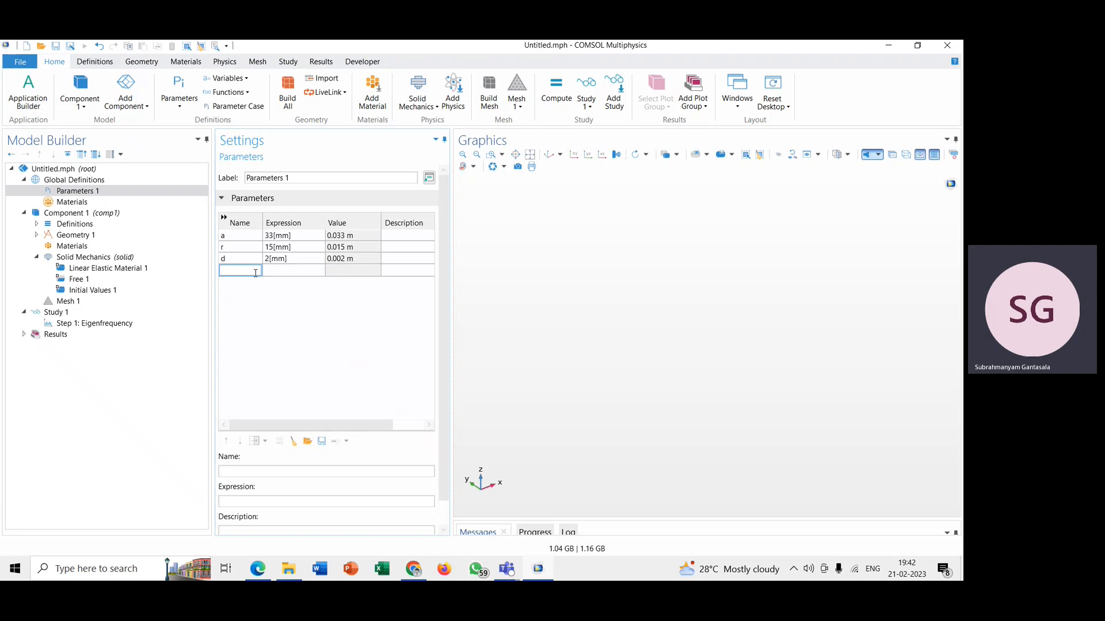
text(k)
click(284, 275)
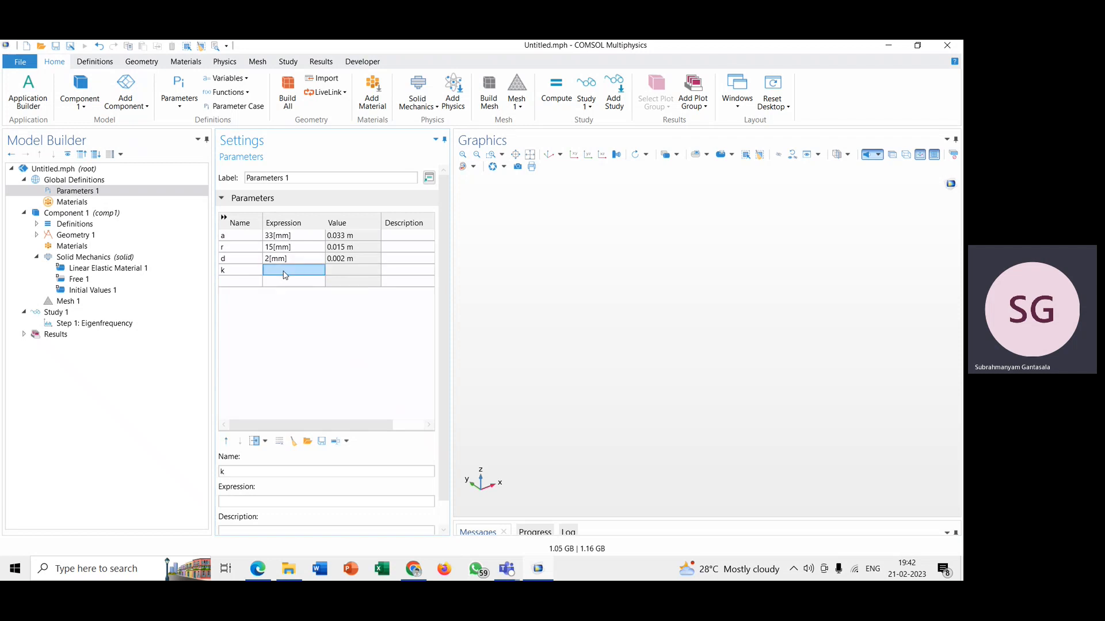
click(284, 272)
text(0)
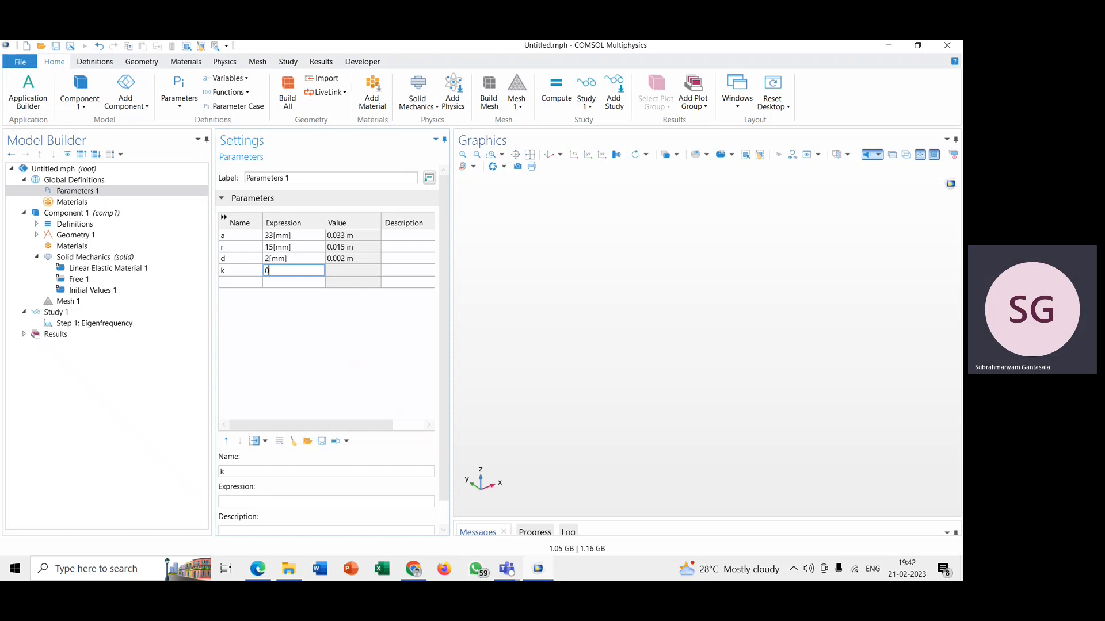
- Add two parameter rows named kx and ky below k, leaving their expressions empty
click(253, 286)
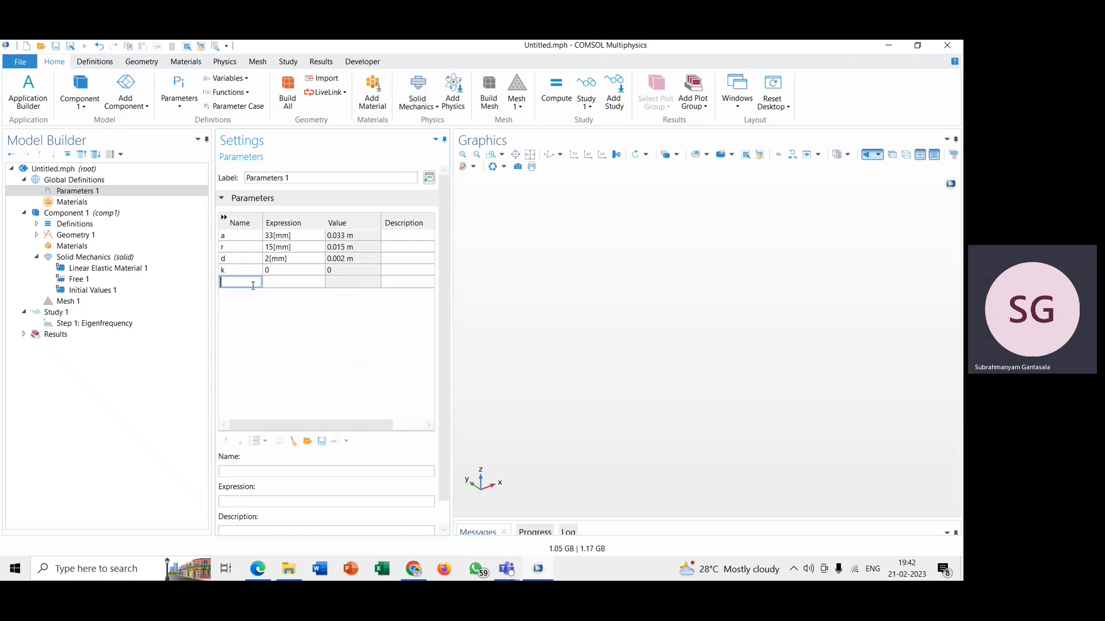
text(kx)
click(256, 296)
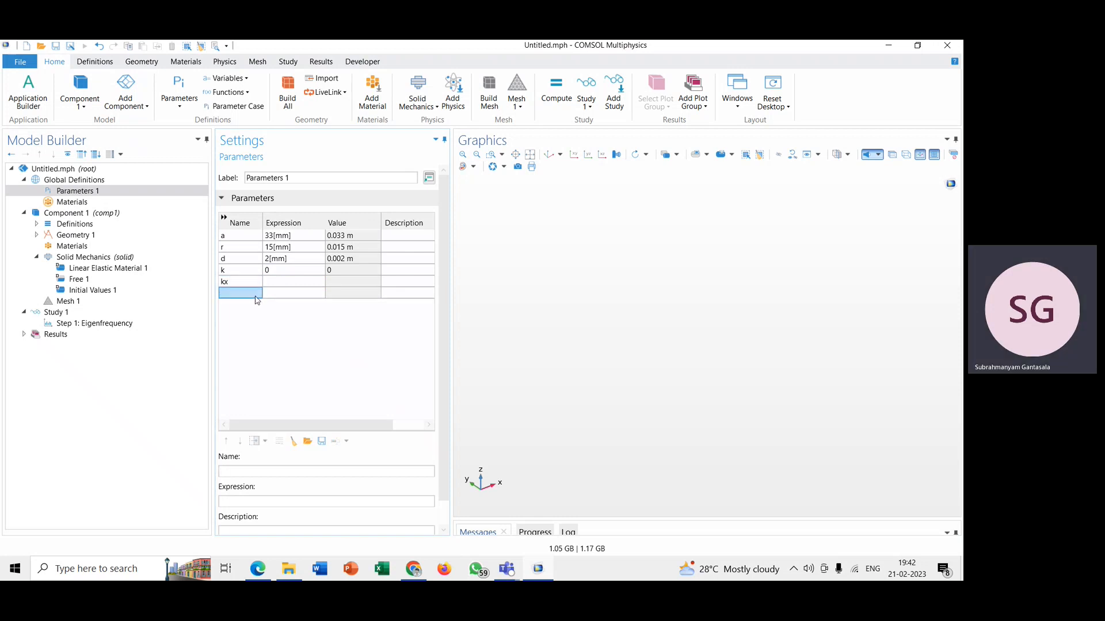
text(ky)
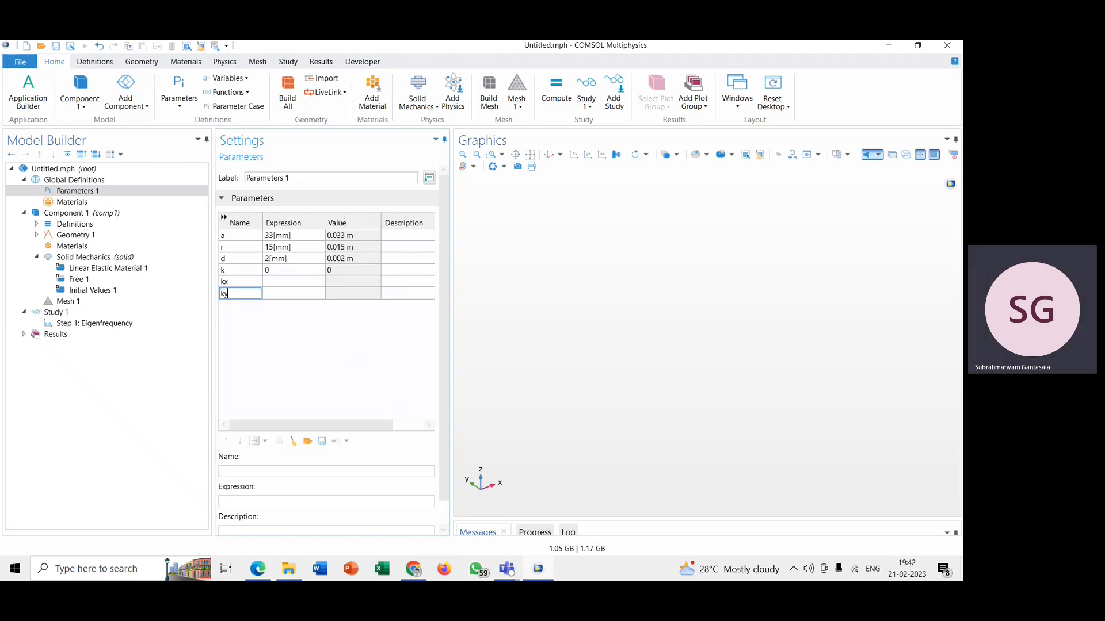
key(Return)
- Open kx's expression for editing and, in Edge, copy if(k<1,pi/a*k,if(k<2,pi/a,(3-k)*pi/a)) from Table 2.1 of PnC Basics.pdf
click(272, 281)
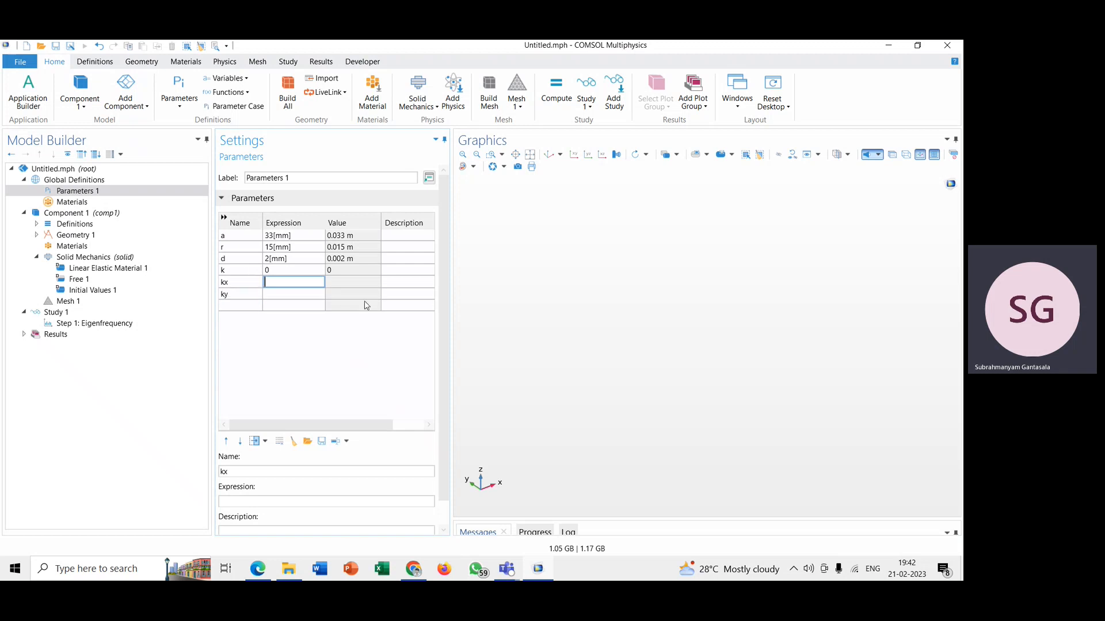
mouse_move(257, 568)
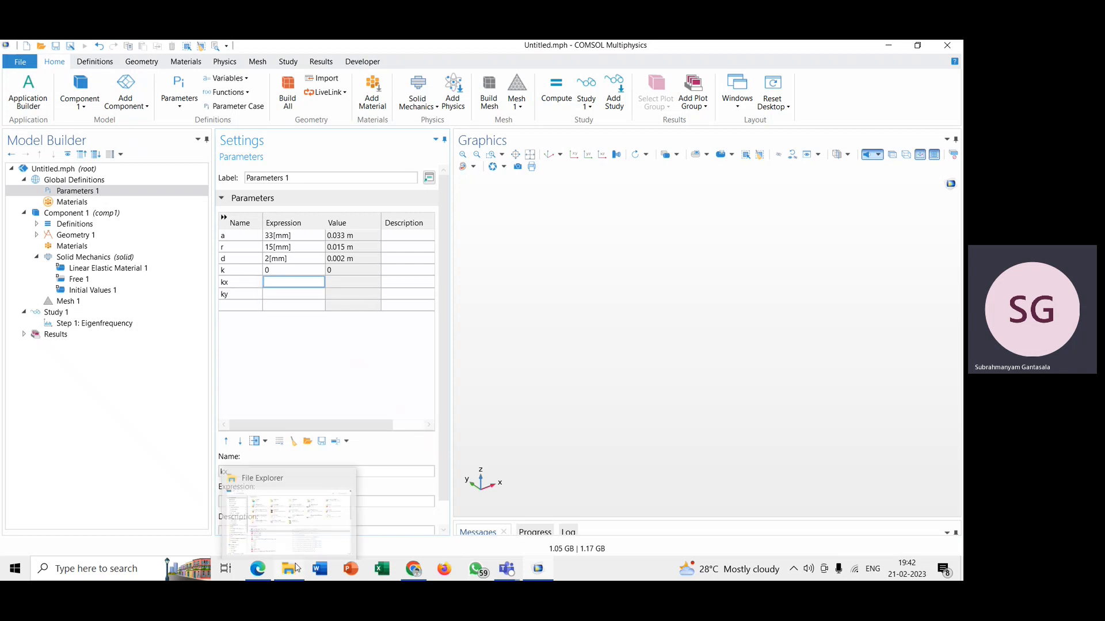
click(270, 512)
scroll(451, 397, down, 6)
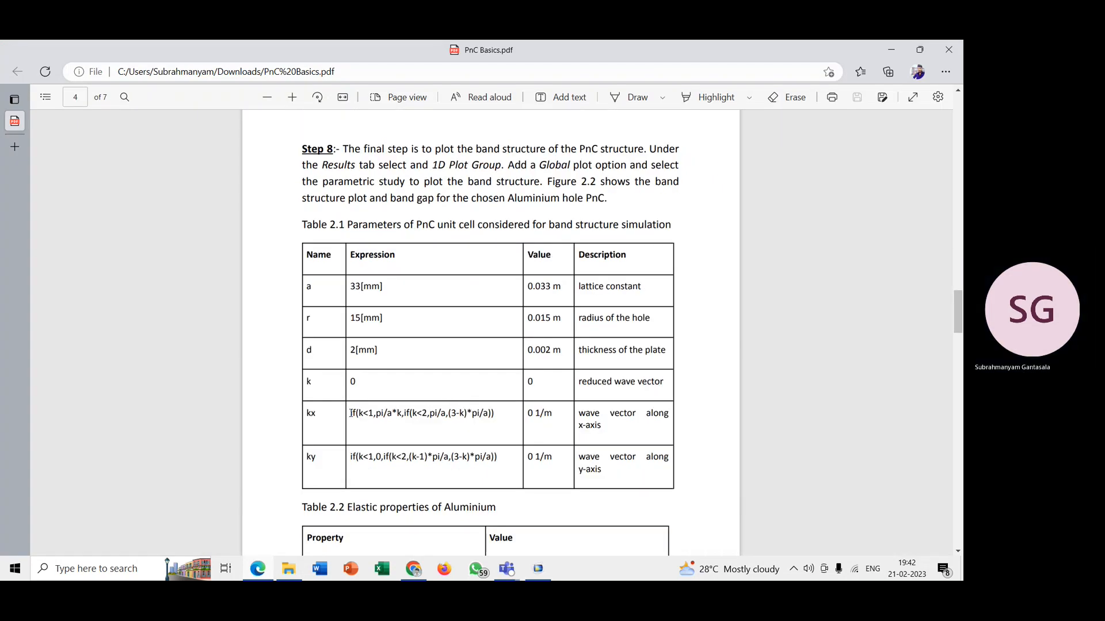
drag(351, 413, 496, 416)
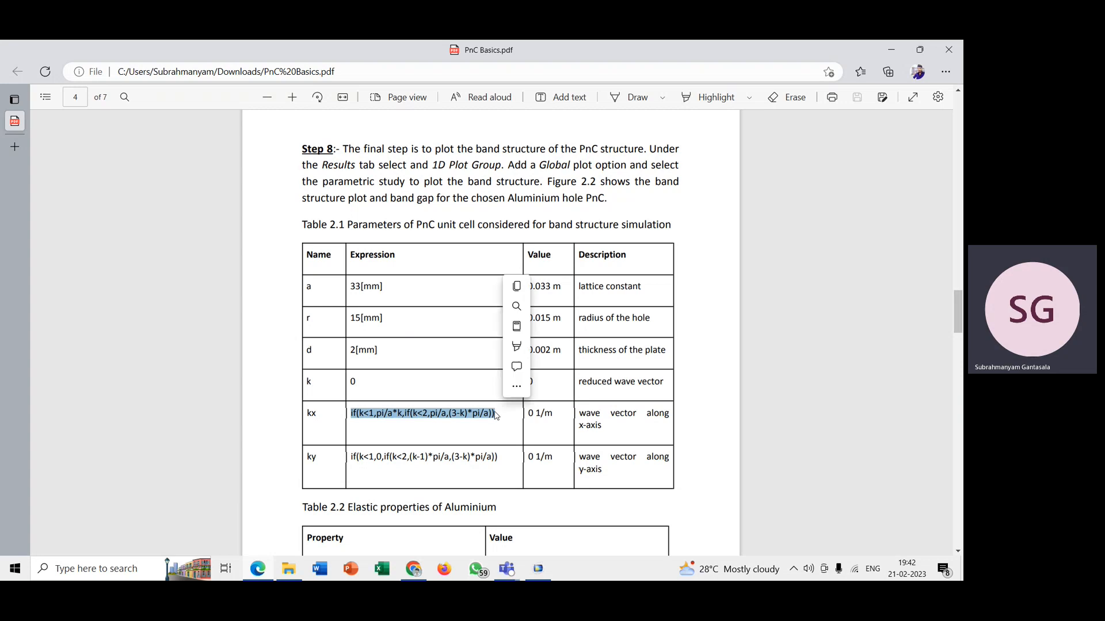
key(ctrl+c)
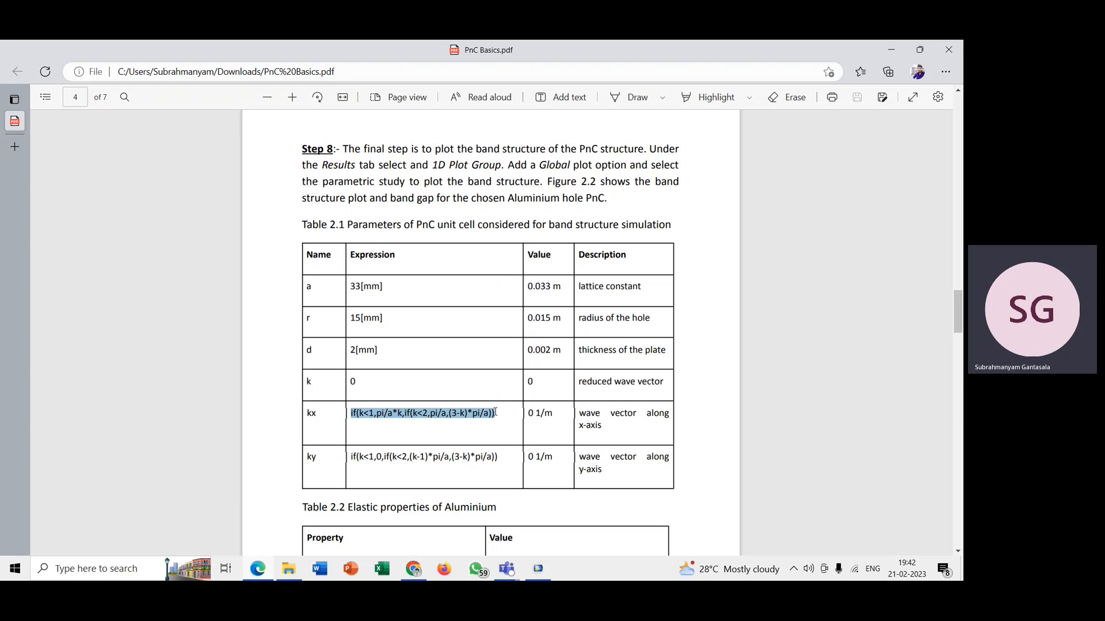
- Switch to COMSOL Multiphysics and set kx's expression to the copied if(k<1,pi/a*k,if(k<2,pi/a,(3-k)*pi/a))
click(537, 569)
click(280, 280)
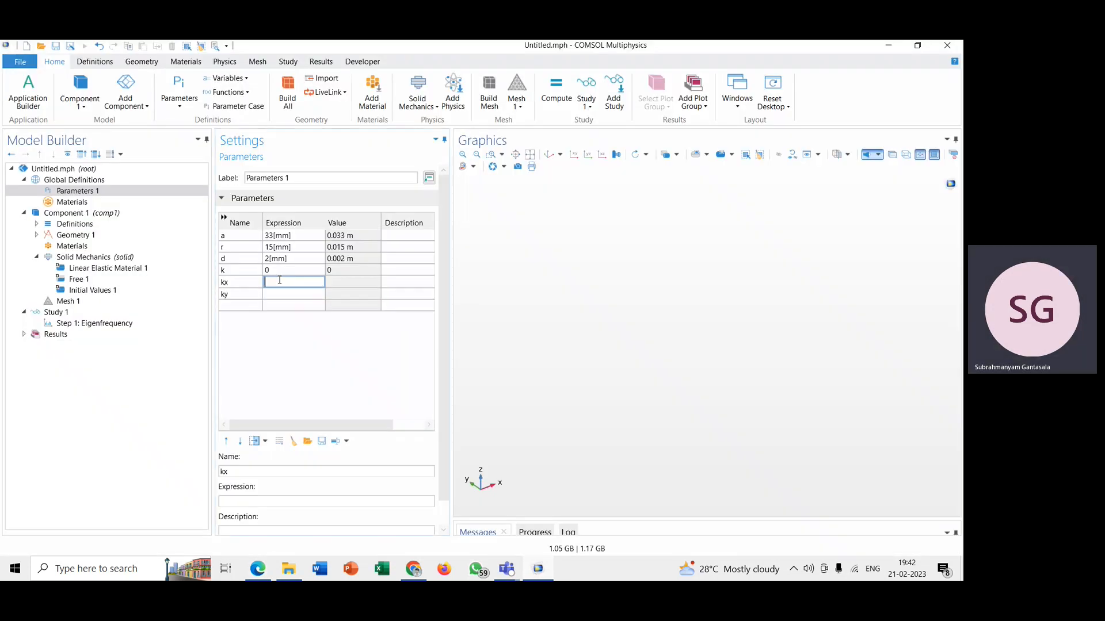
key(ctrl+v)
click(280, 293)
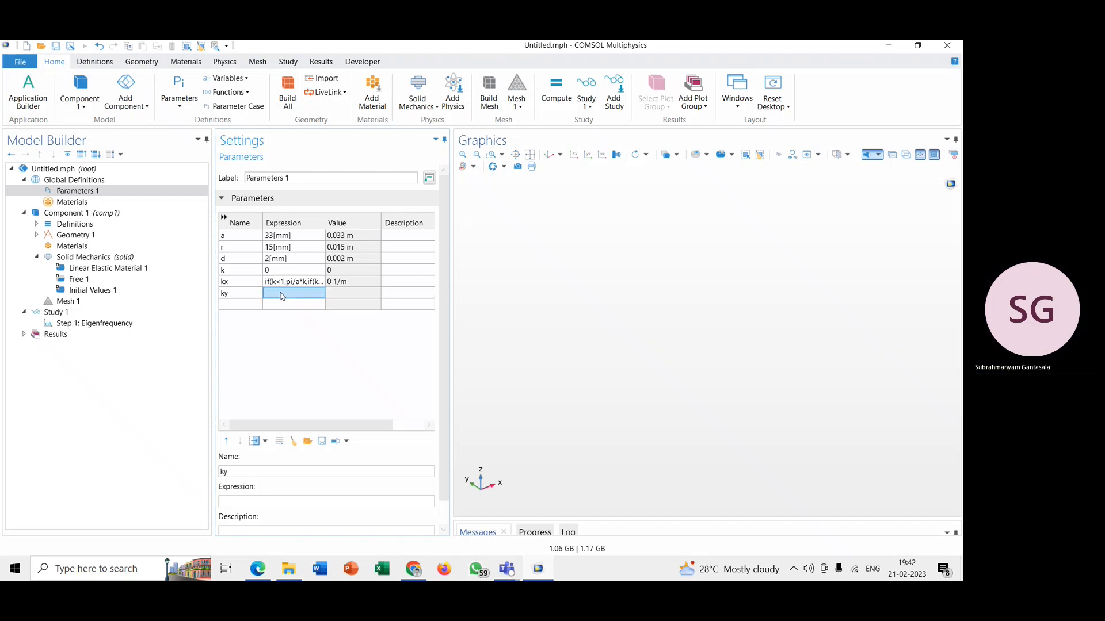
- Switch to PnC Basics.pdf in Edge and copy ky's expression if(k<1,0,if(k<2,(k-1)*pi/a,(3-k)*pi/a)) from Table 2.1
click(538, 568)
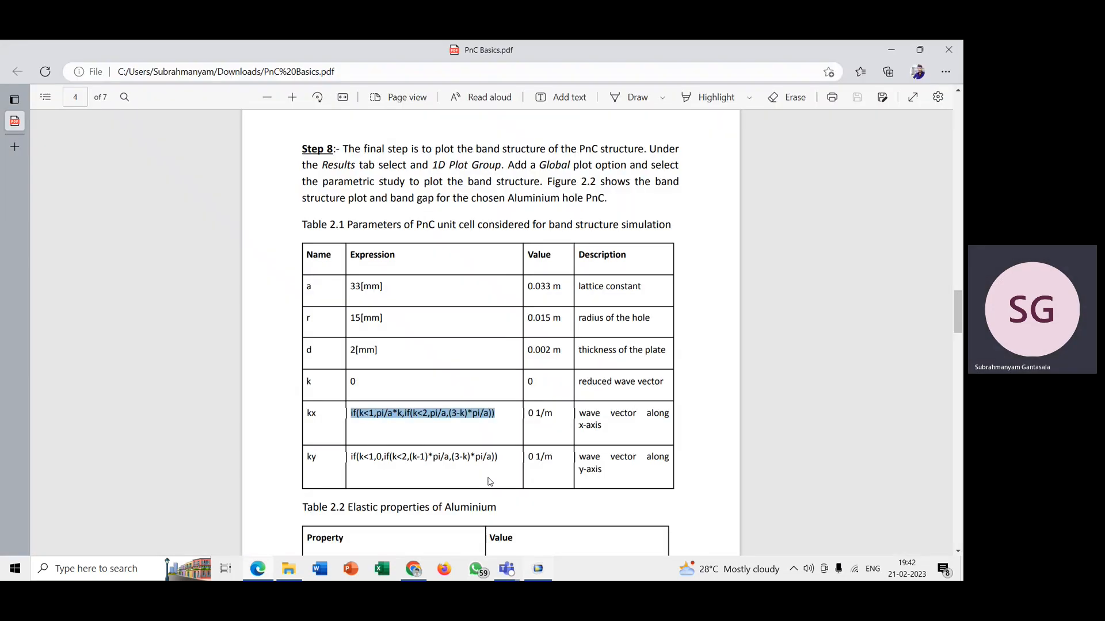
click(433, 457)
triple_click(432, 457)
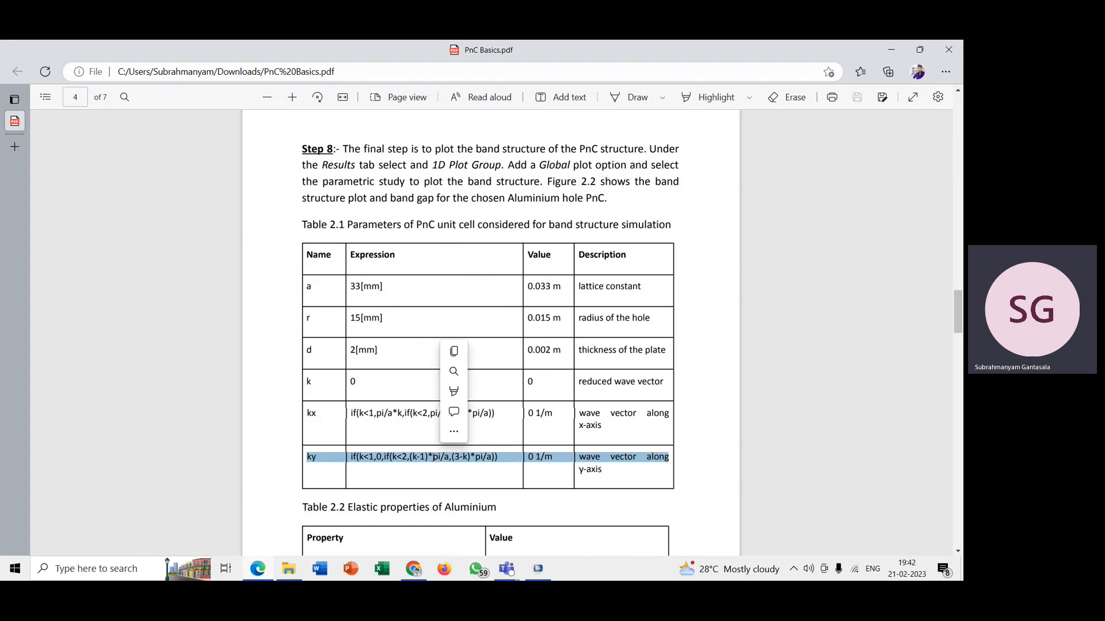
click(359, 467)
drag(351, 460, 496, 454)
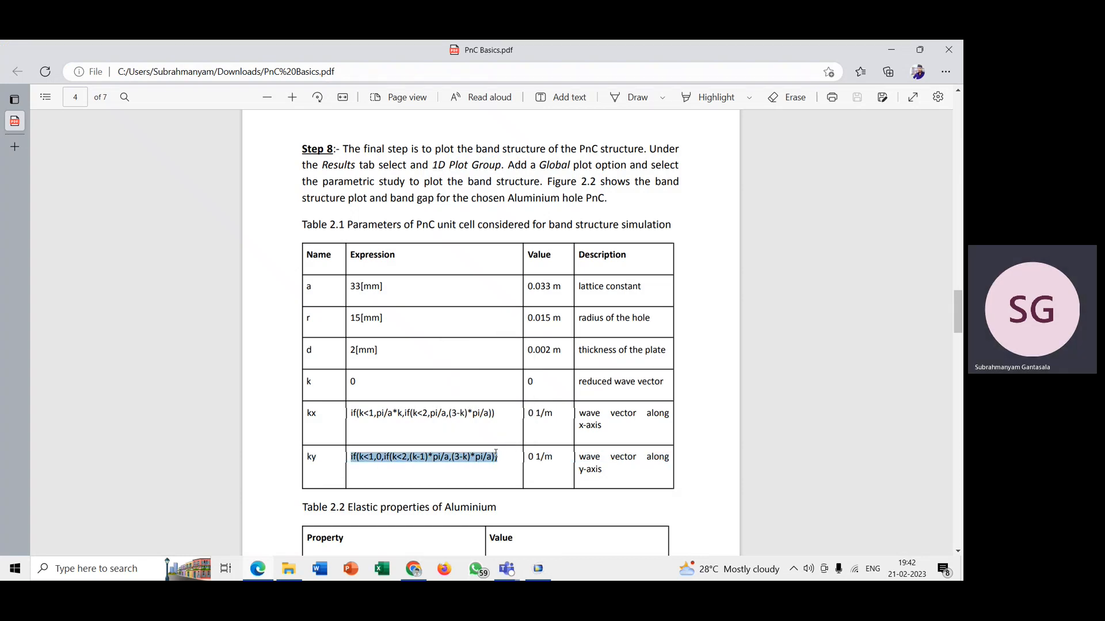
- Back in COMSOL Multiphysics, set ky's expression to the copied if(k<1,0,if(k<2,(k-1)*pi/a,(3-k)*pi/a)) and widen the Expression column
click(538, 569)
click(300, 293)
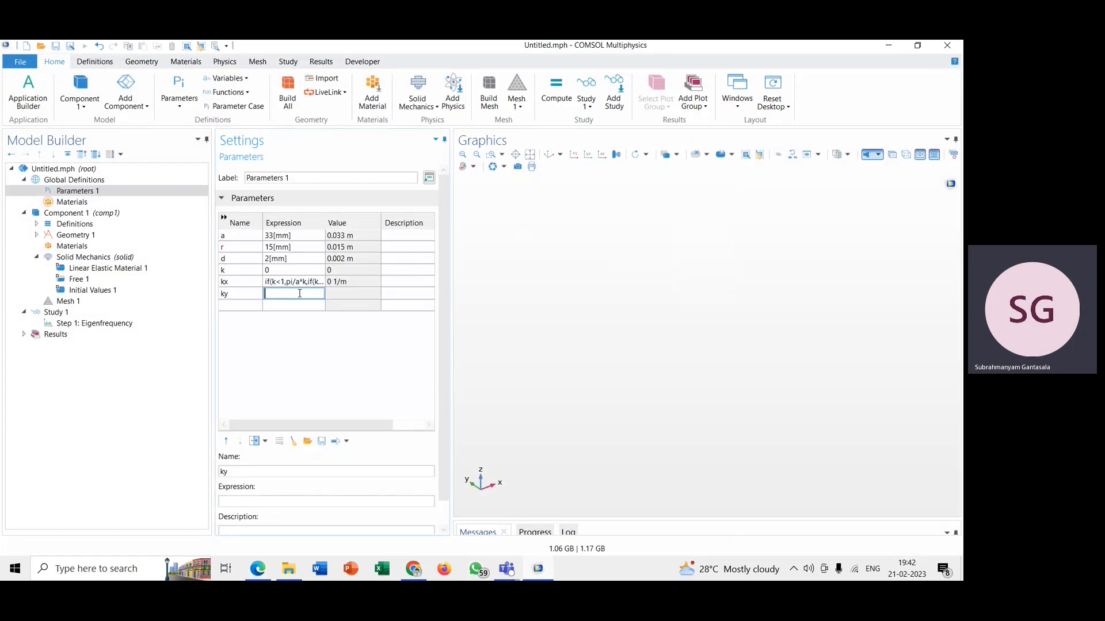
key(ctrl+v)
key(Return)
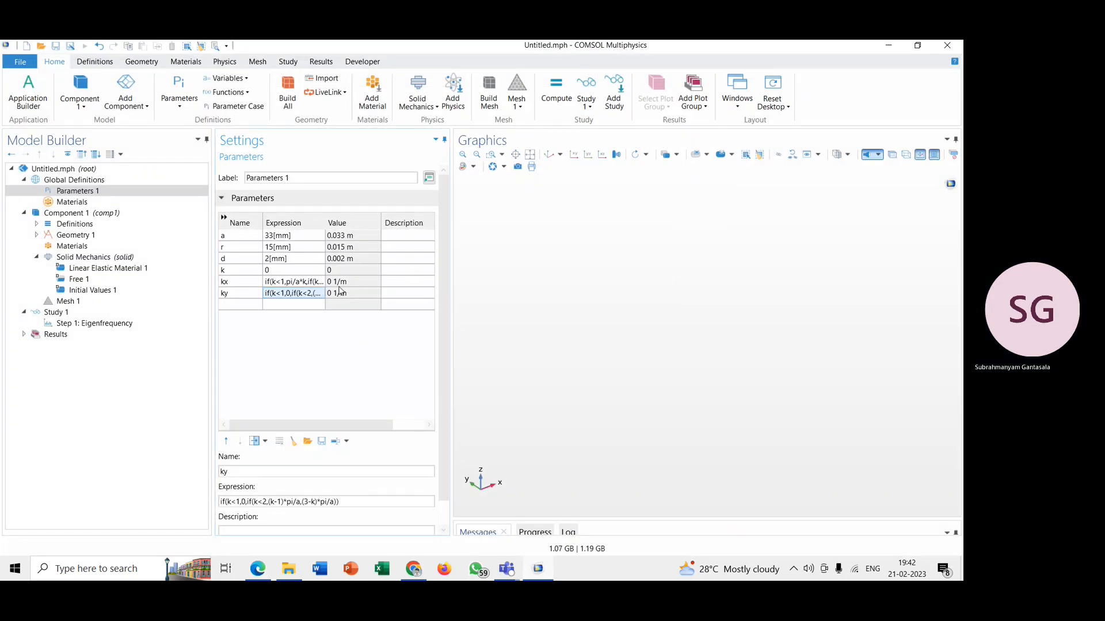
drag(325, 222, 360, 218)
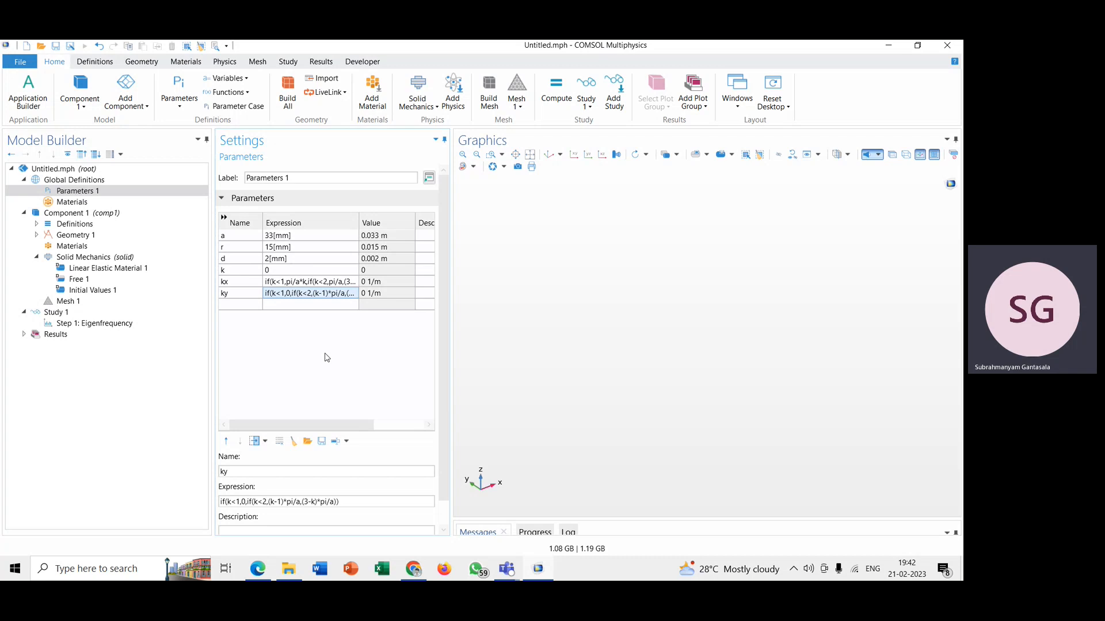
- Review the names and expressions of the wave vector parameters k, kx and ky
click(295, 270)
click(249, 282)
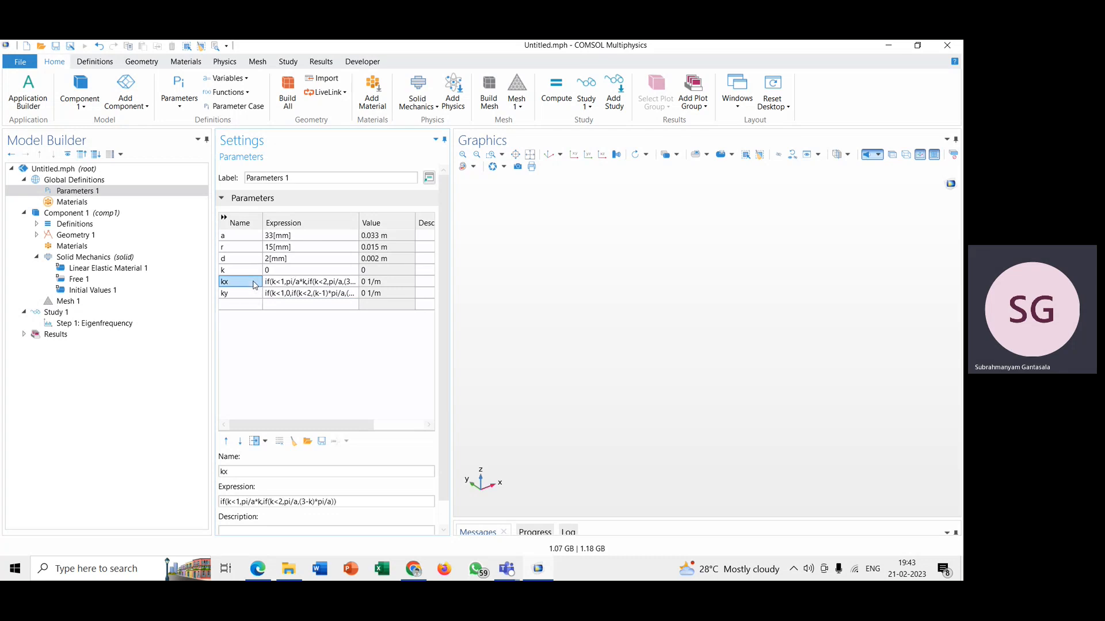
click(249, 275)
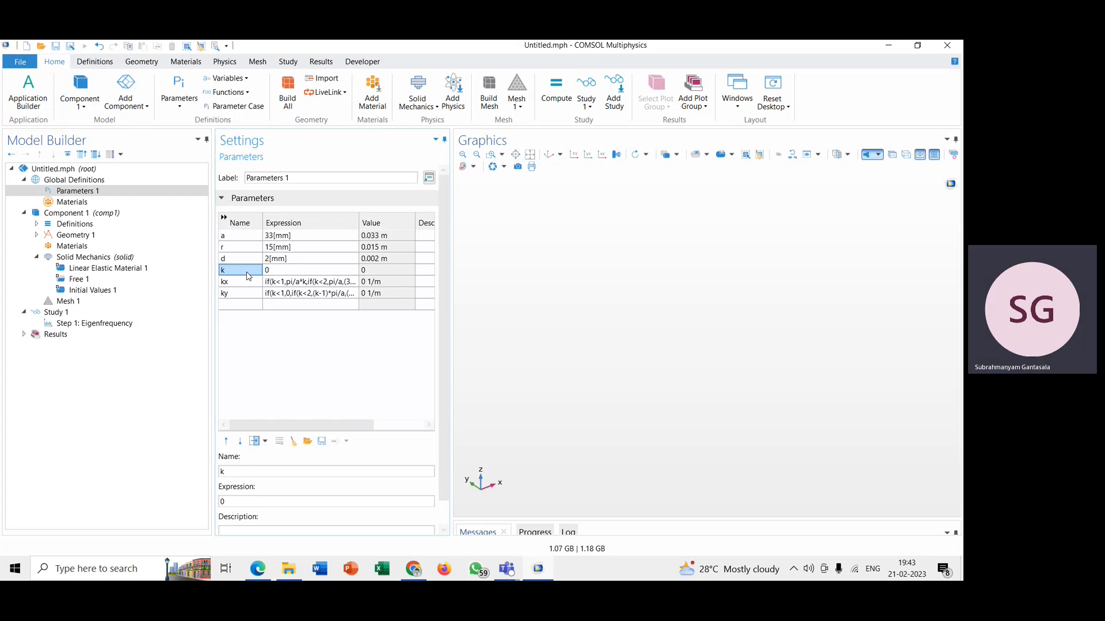
click(270, 282)
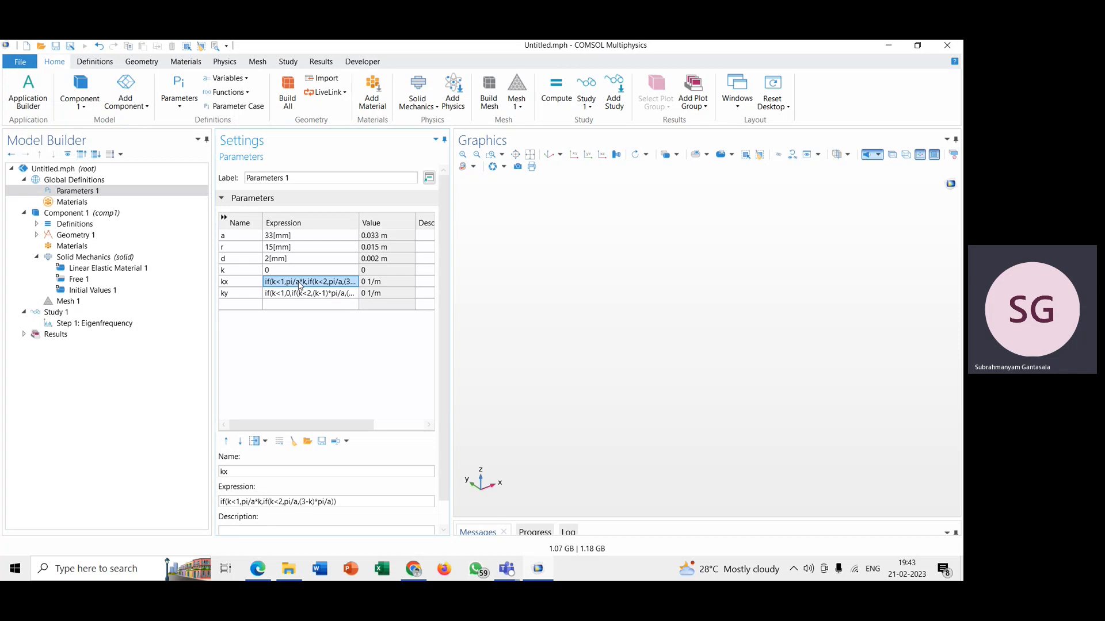
click(280, 273)
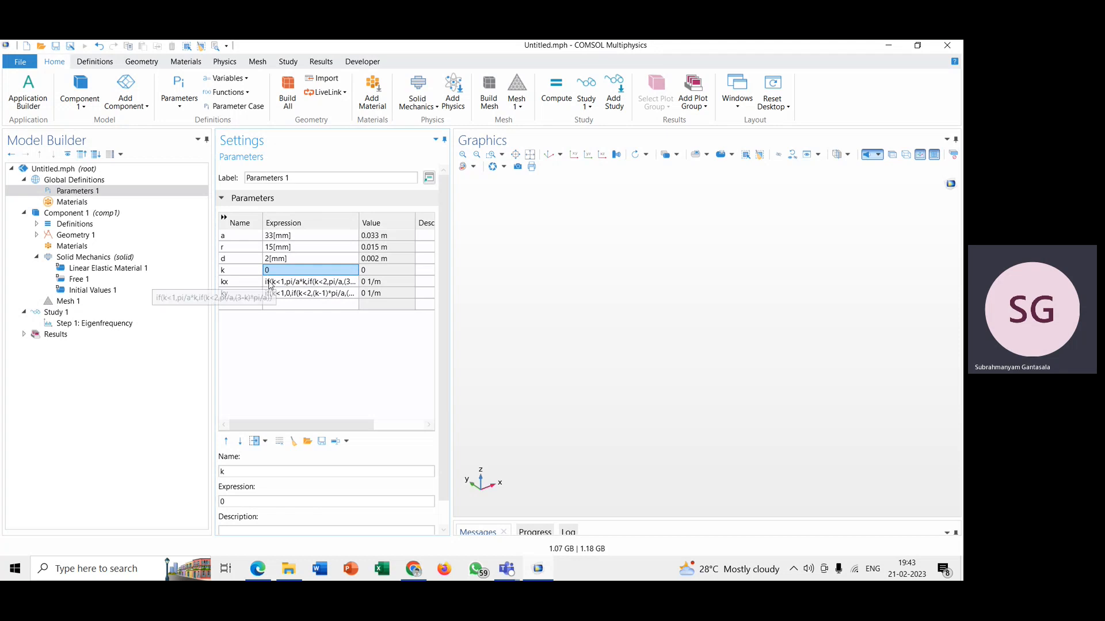
click(253, 282)
click(240, 295)
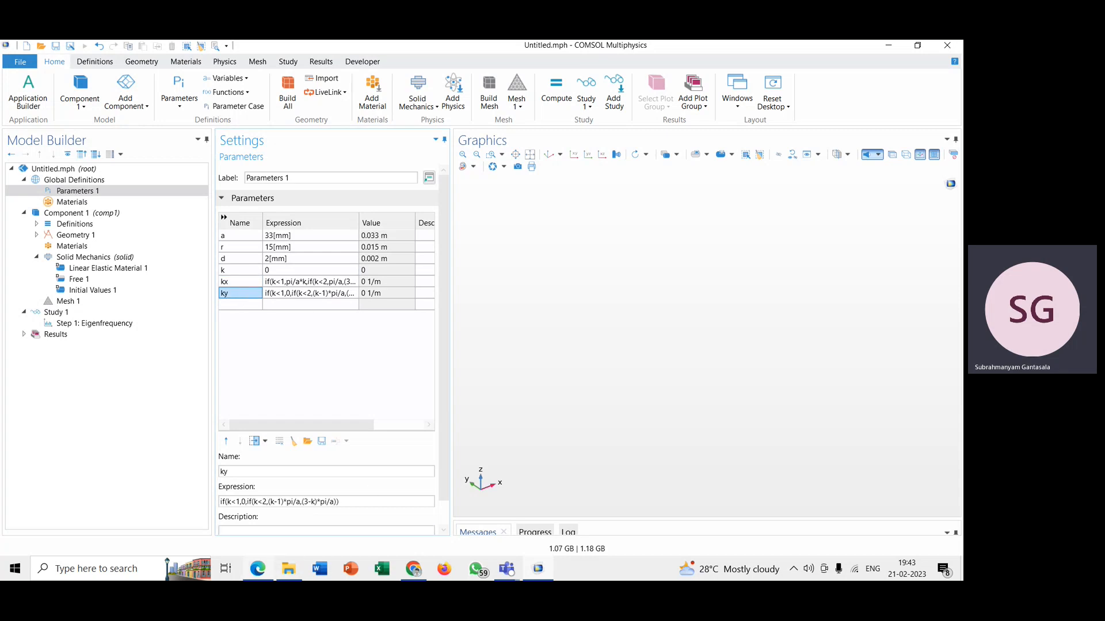
- Examine the irreducible Brillouin zone and band structure figure on page 2 of PnC Basics.pdf in Edge, and return to COMSOL Multiphysics
click(257, 571)
scroll(396, 424, up, 20)
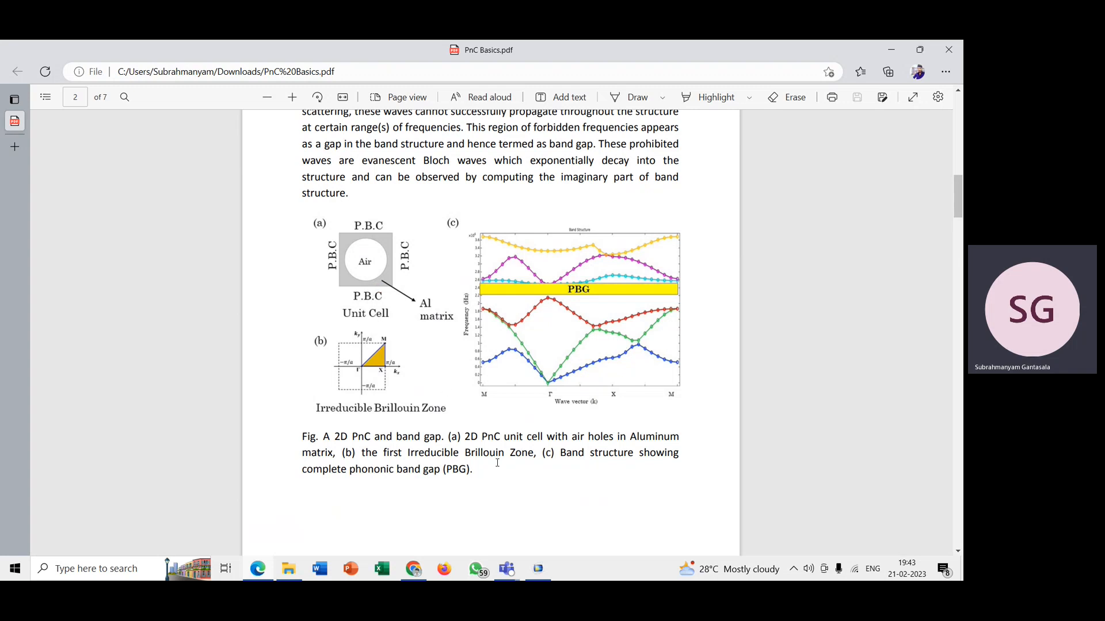
mouse_move(541, 568)
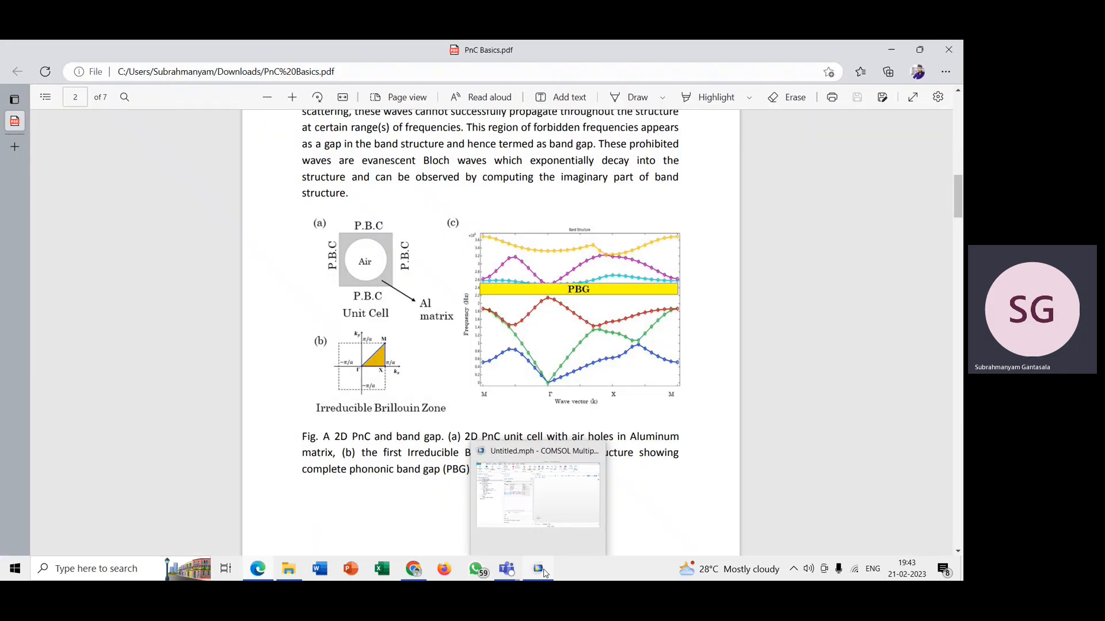
click(536, 495)
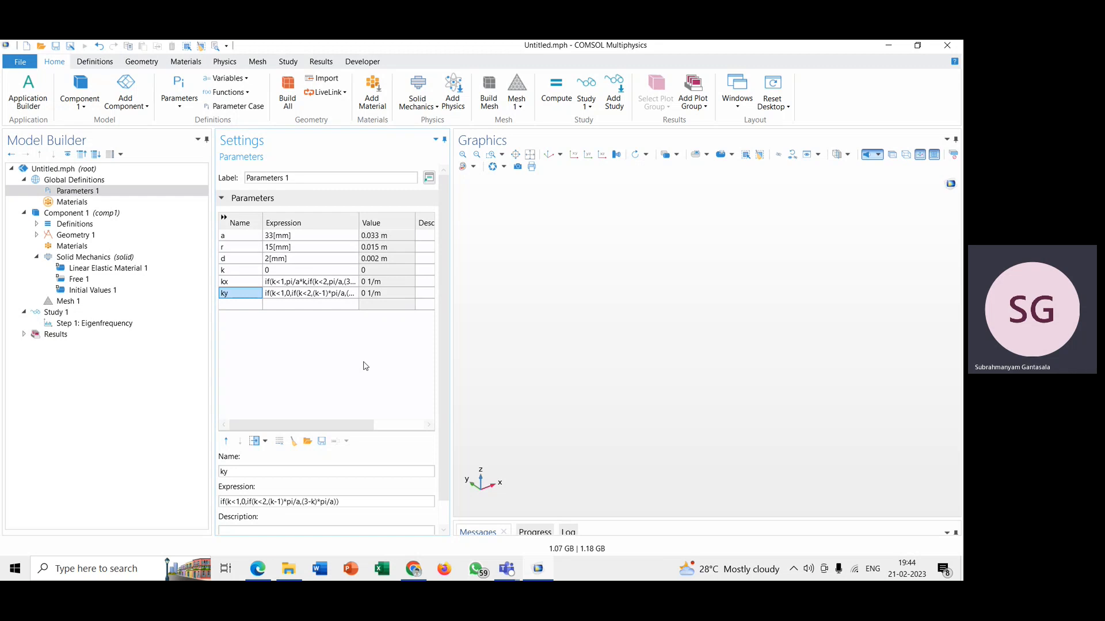
click(255, 570)
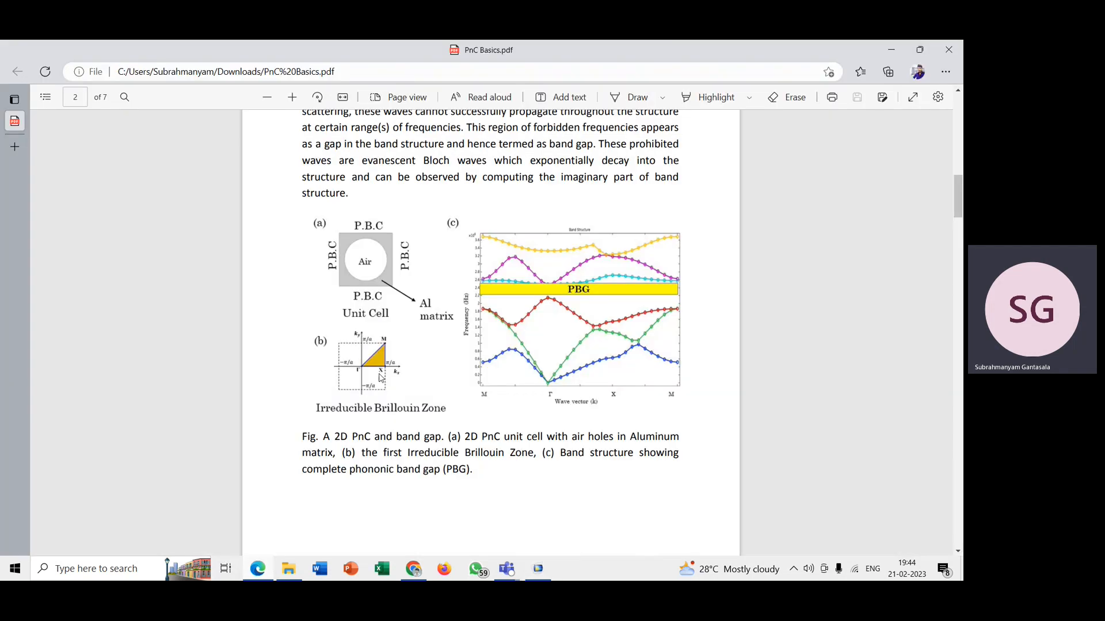
click(293, 98)
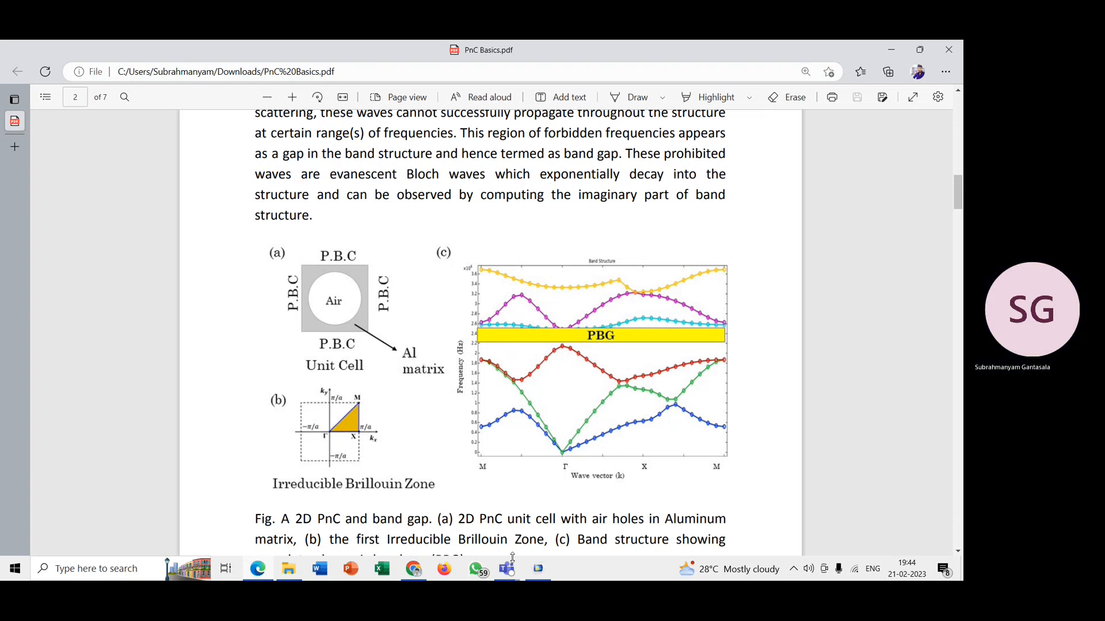
click(537, 569)
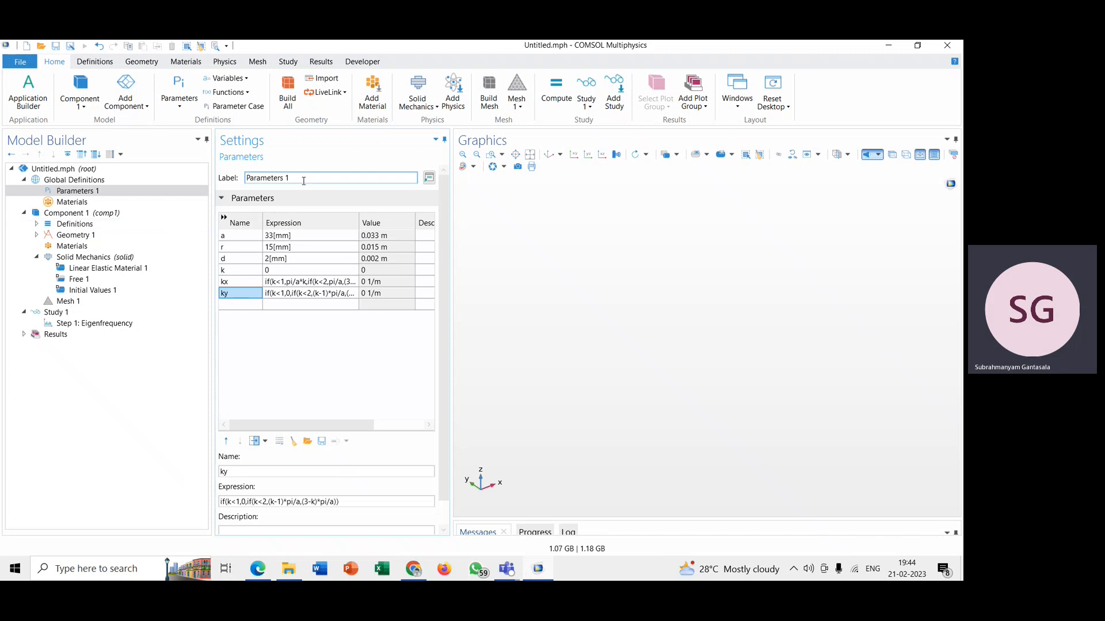
click(134, 217)
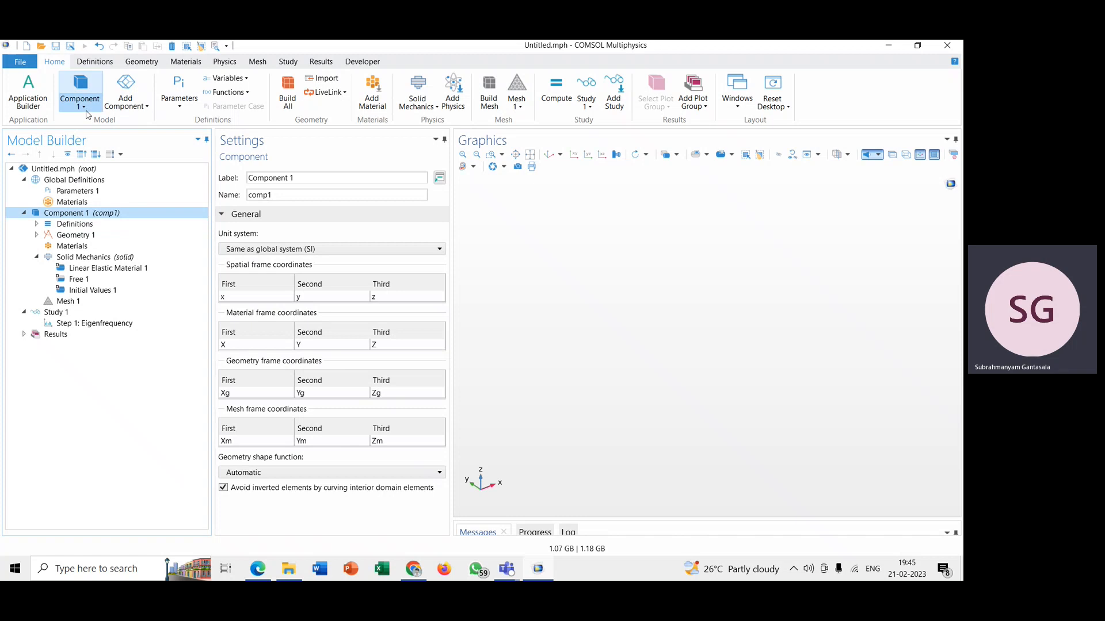
click(38, 225)
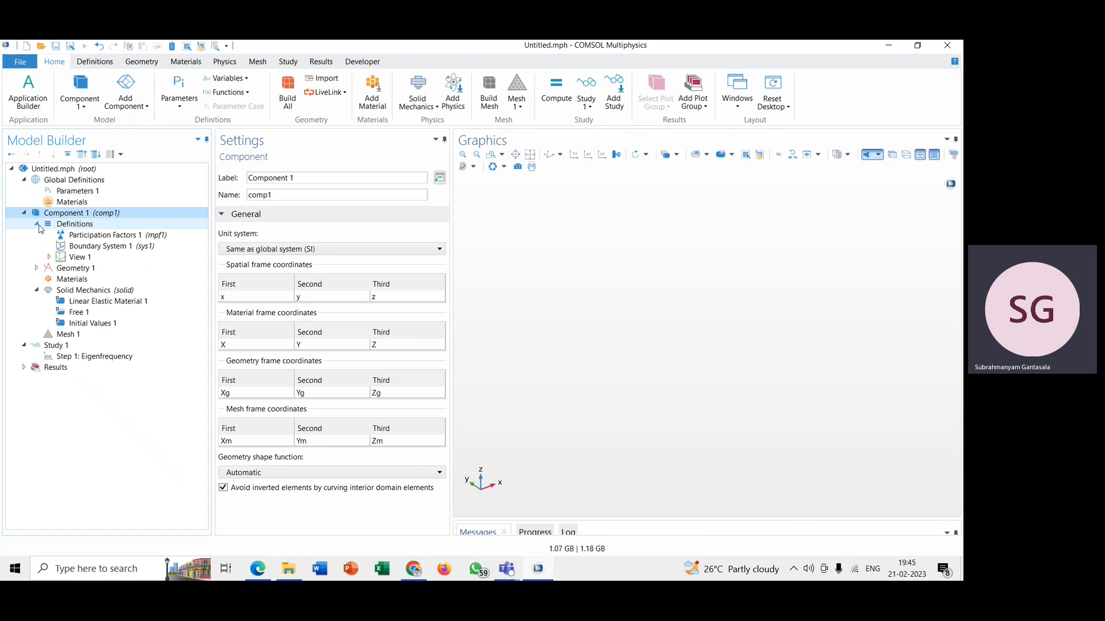
click(73, 225)
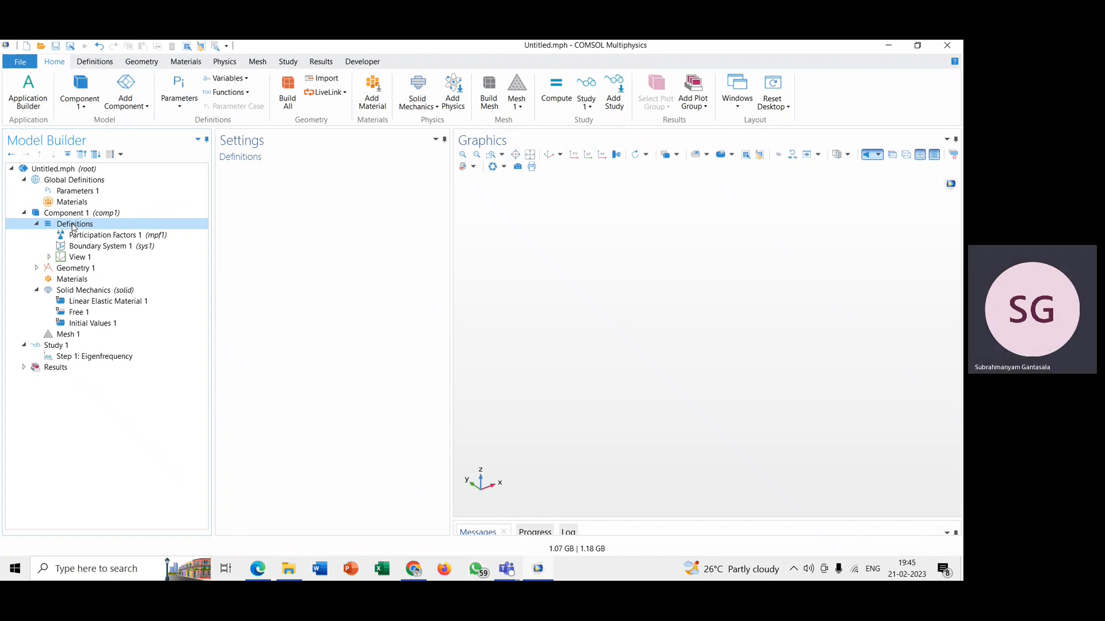
- Add the parameter E_Al with the expression 70[GPa] below ky in Parameters 1
click(78, 191)
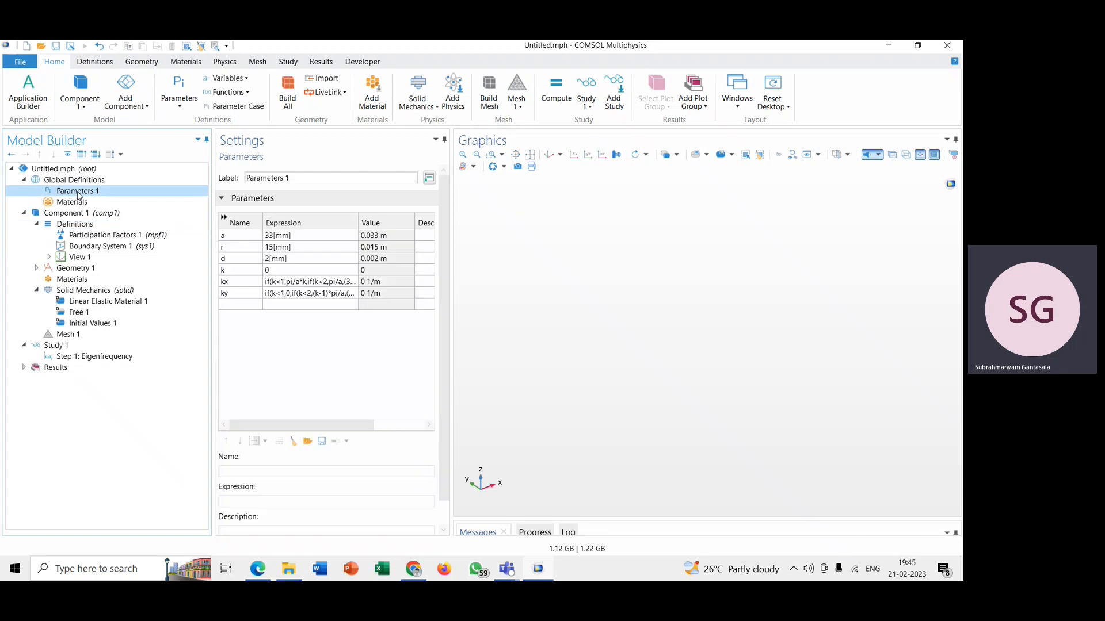
click(235, 305)
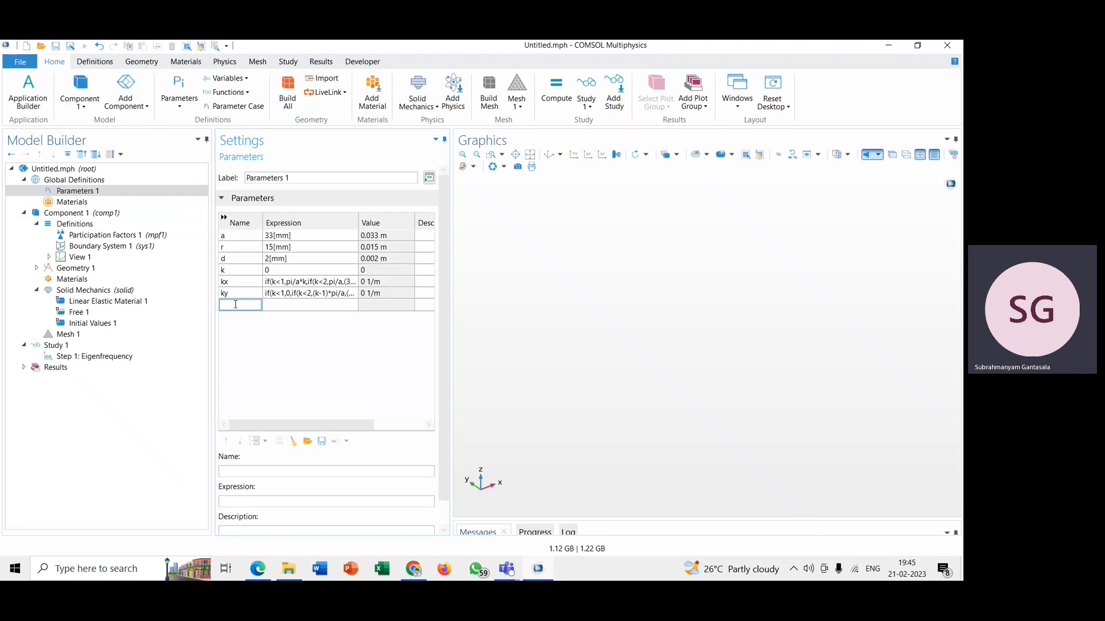
text(E_Al)
click(271, 309)
click(271, 305)
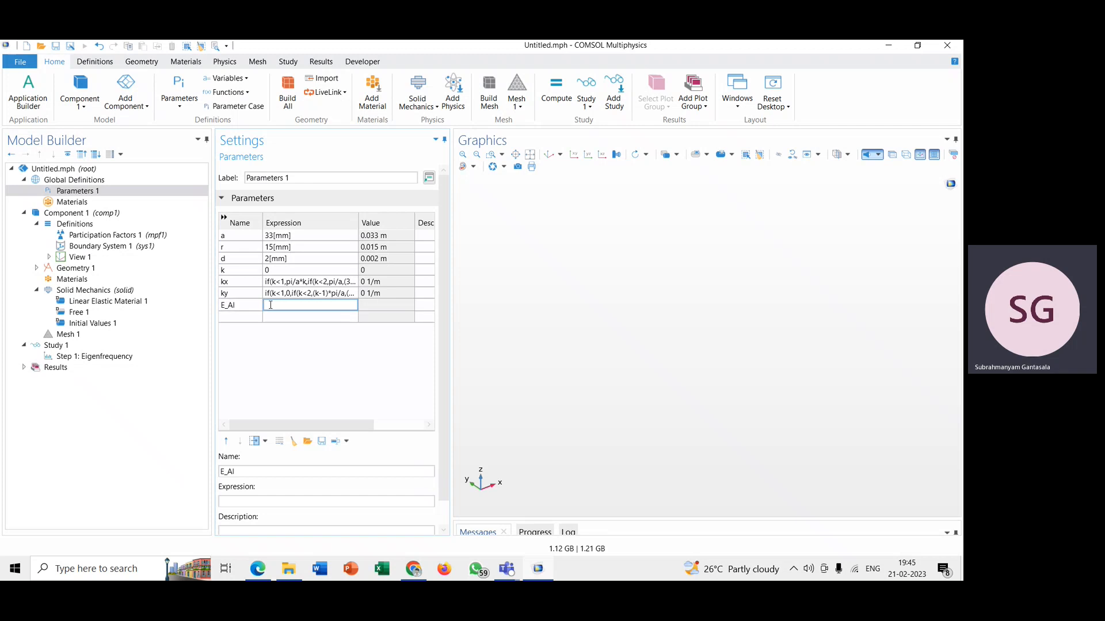
text(70[GPa])
click(252, 316)
- Add the density parameter rho_Al with the expression 2700[kg/m^3] below E_Al
click(251, 317)
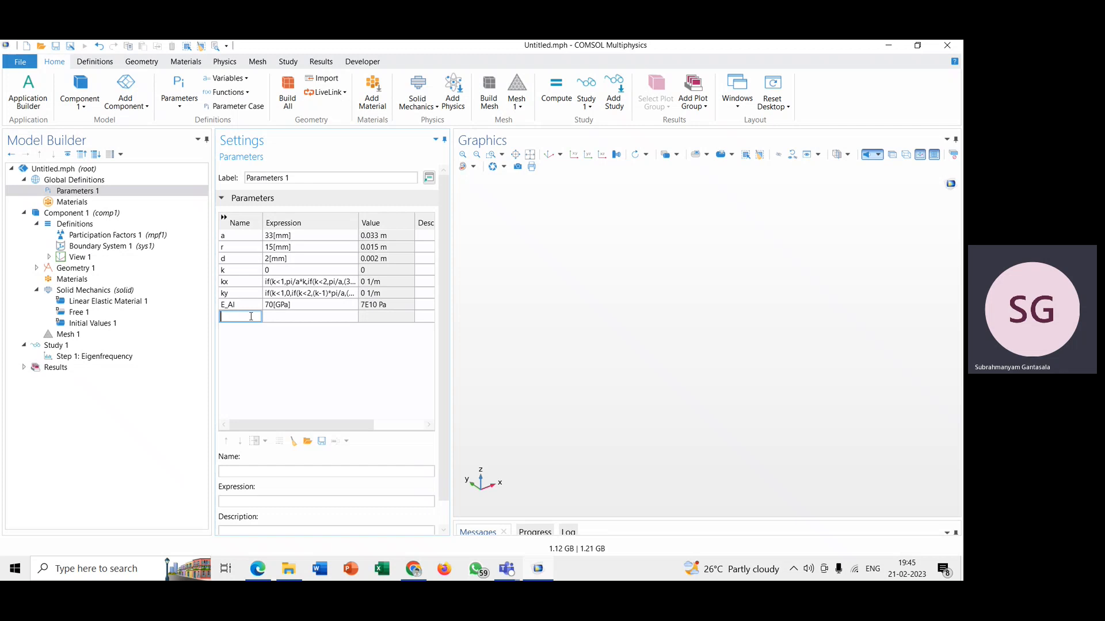
text(rho_Al)
click(271, 317)
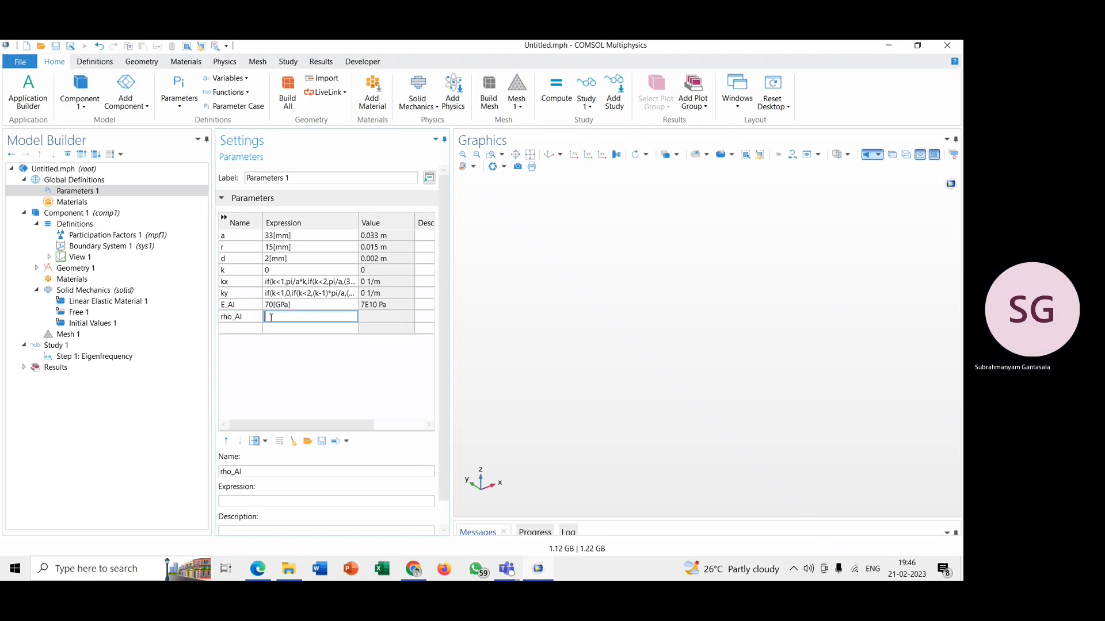
text(2)
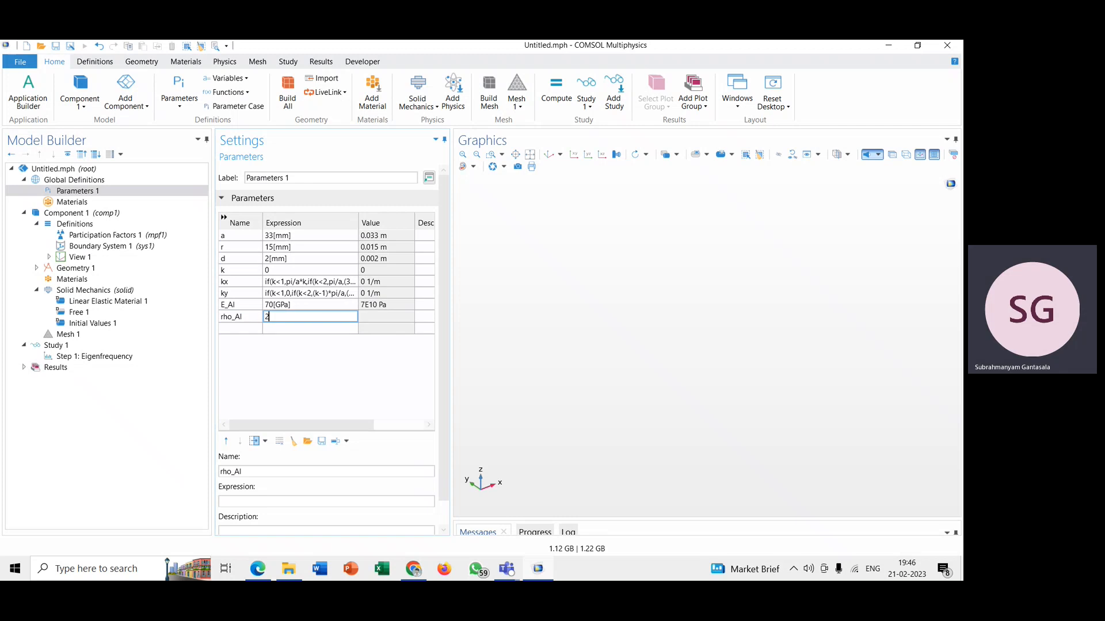
text(700)
text([])
text(kg/m)
text(^3)
- Add the parameter mu_Al with the expression 0.33 below rho_Al
click(242, 327)
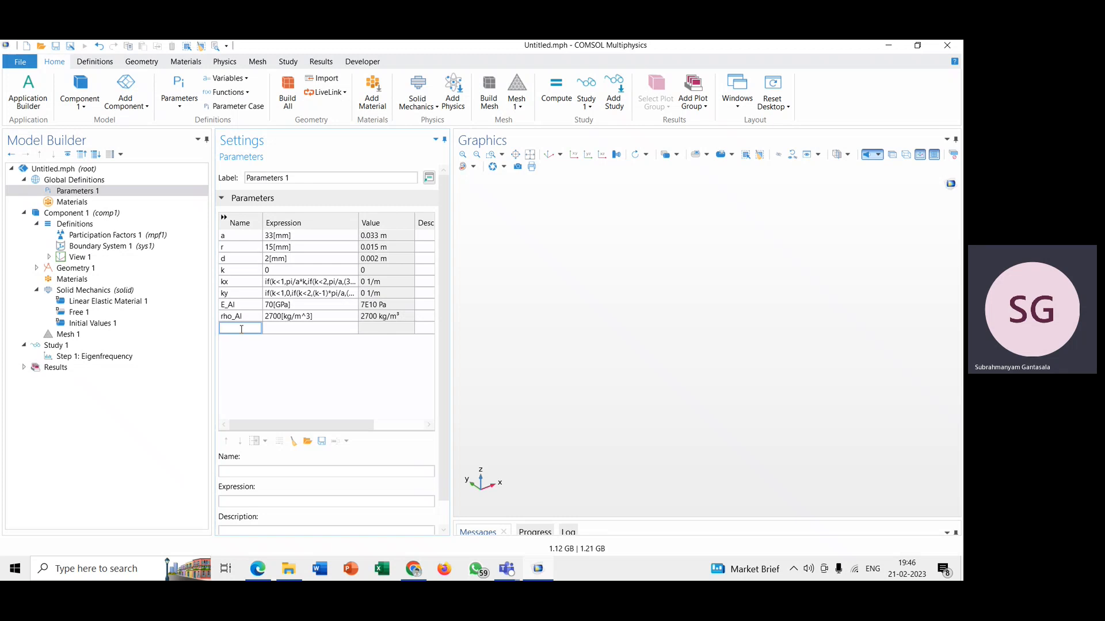
text(mu_Al)
click(273, 331)
click(228, 328)
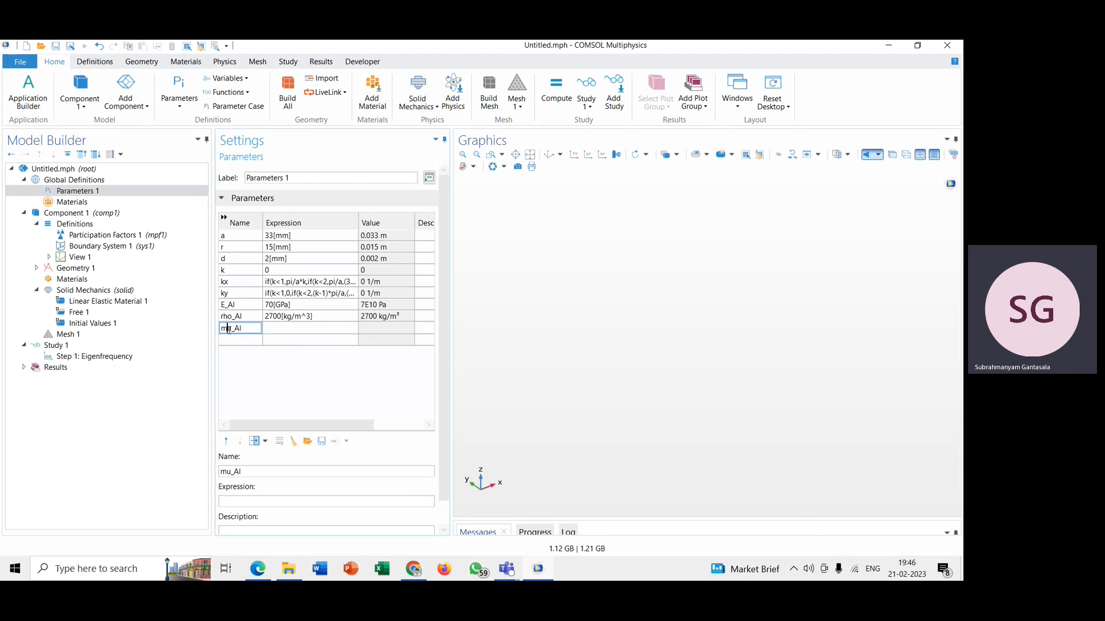
click(283, 329)
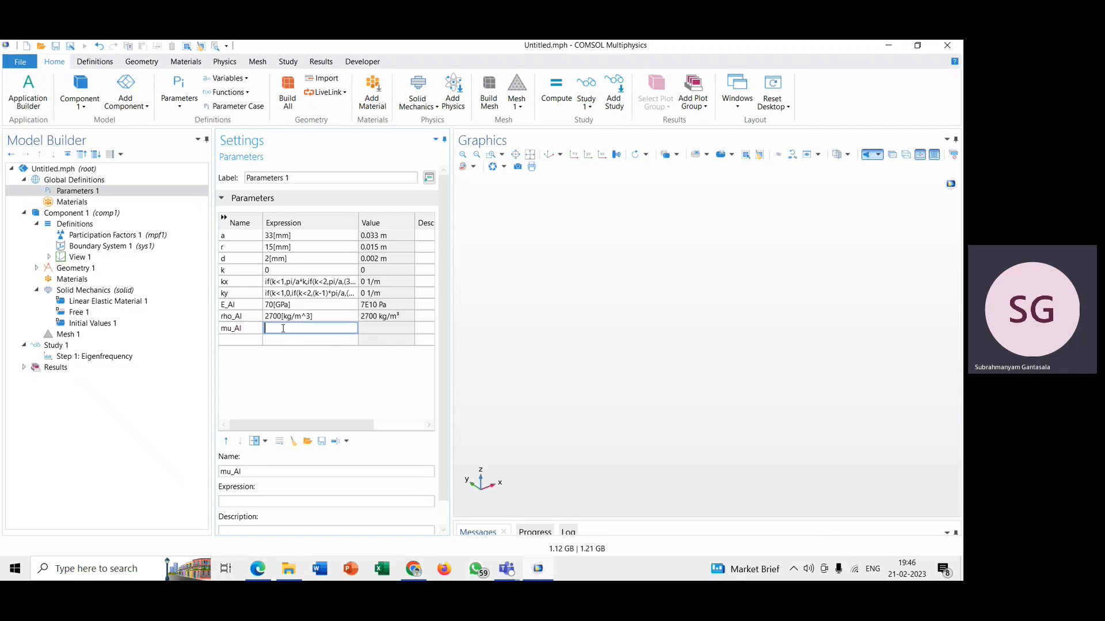
text(0.33)
key(Return)
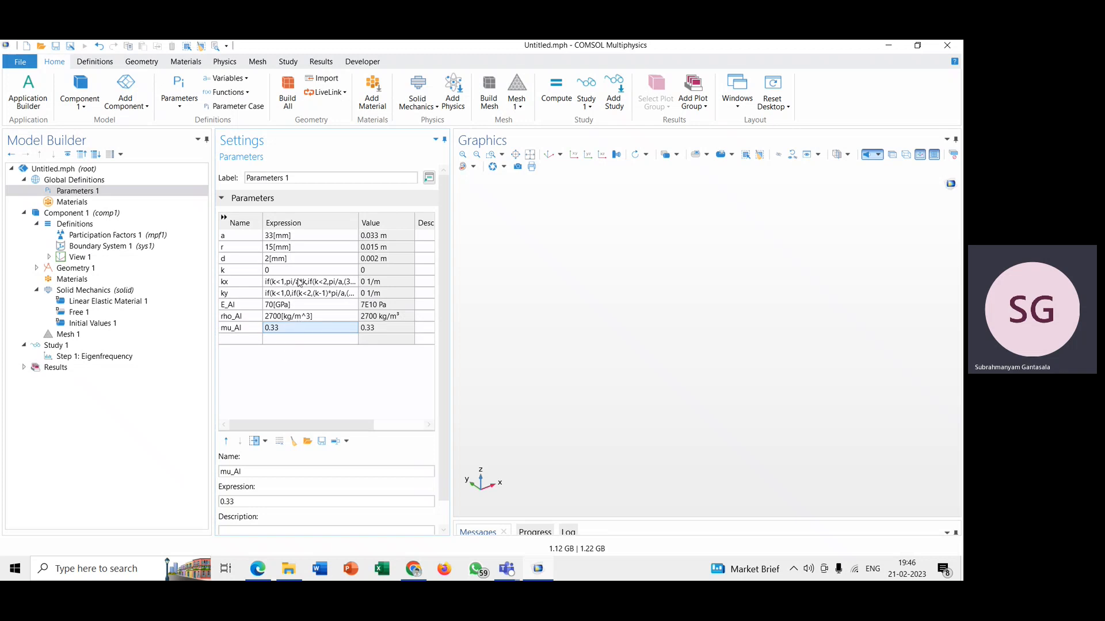
- Add a solid block to Geometry 1 with width a, depth d and height a, and build it
click(76, 269)
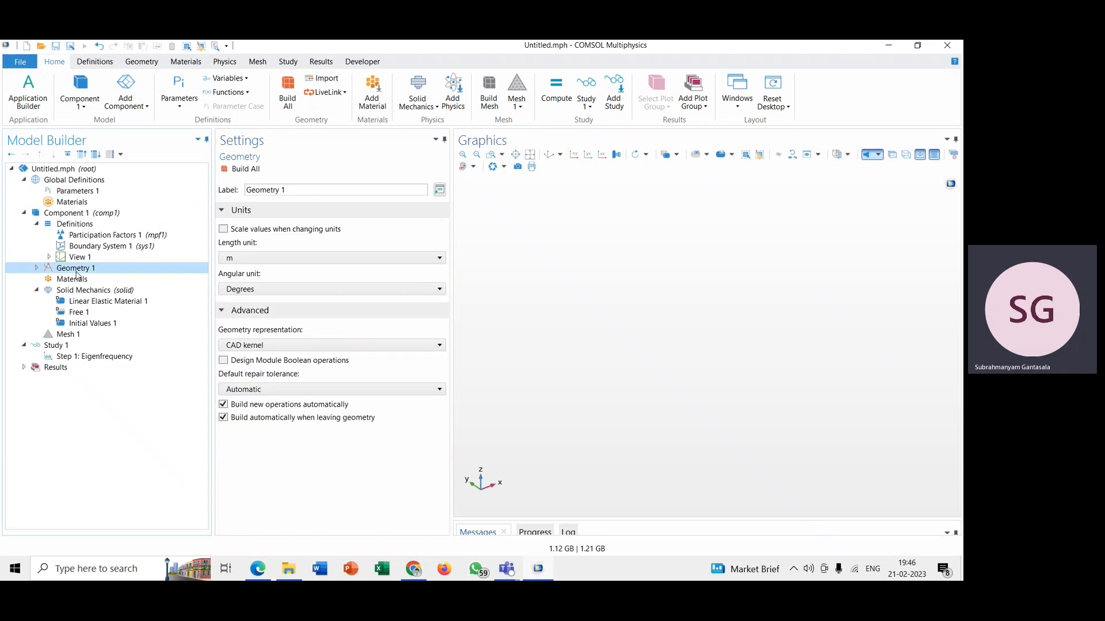
click(36, 268)
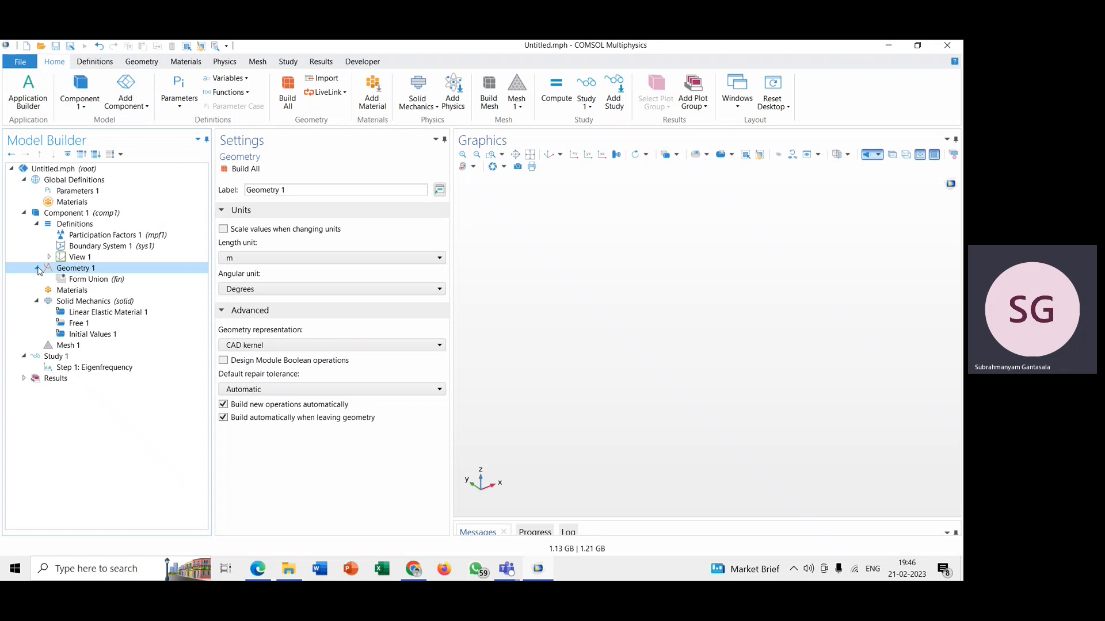
click(147, 68)
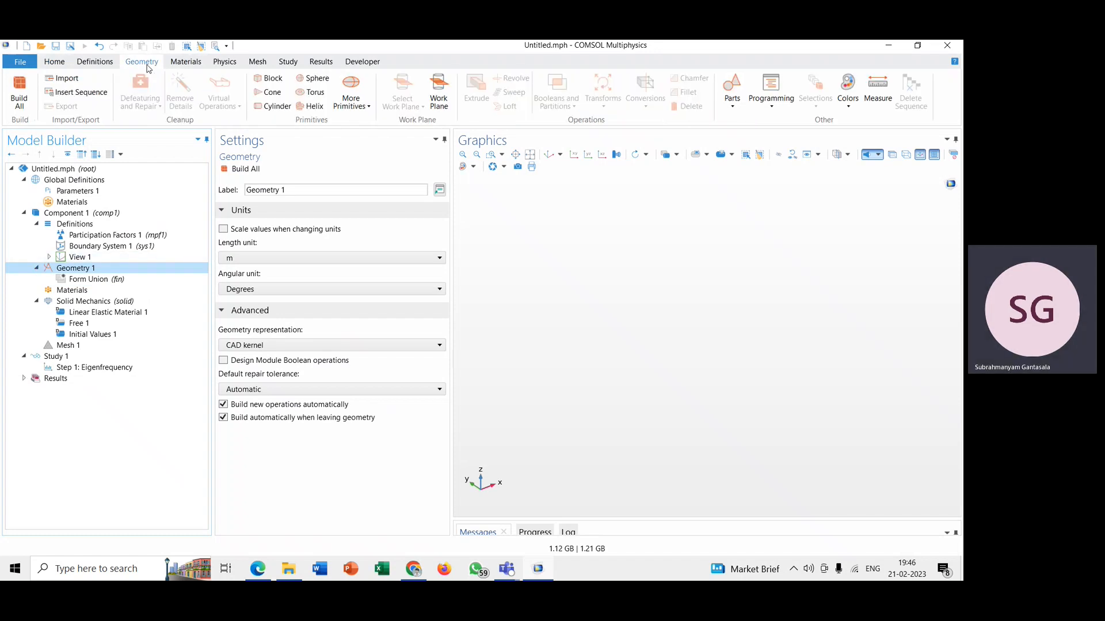
click(266, 78)
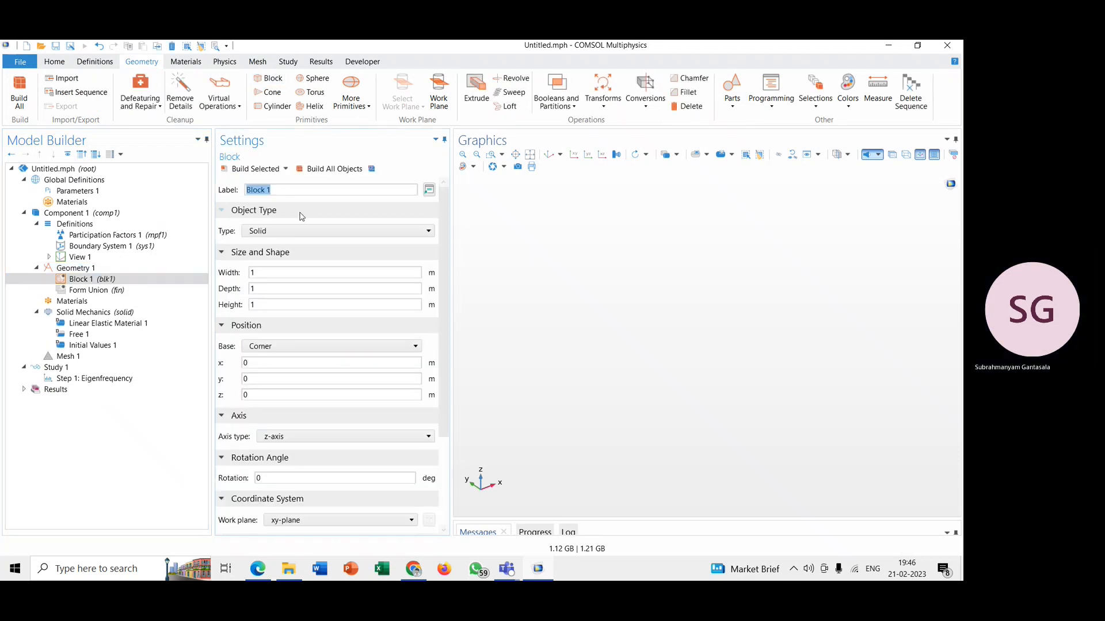
double_click(259, 274)
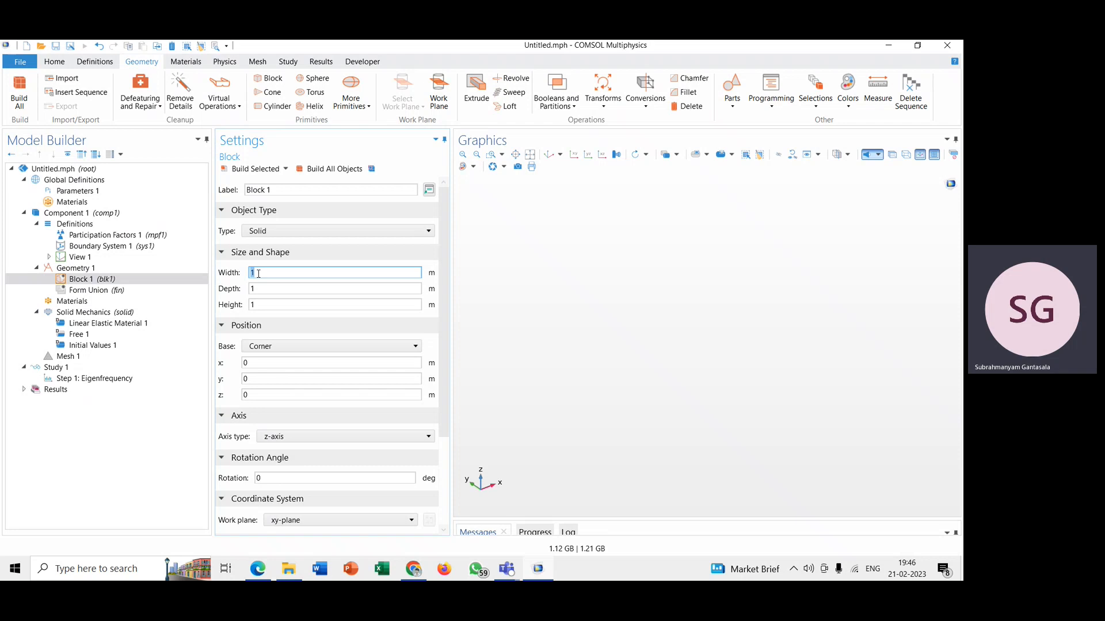
text(a)
double_click(260, 287)
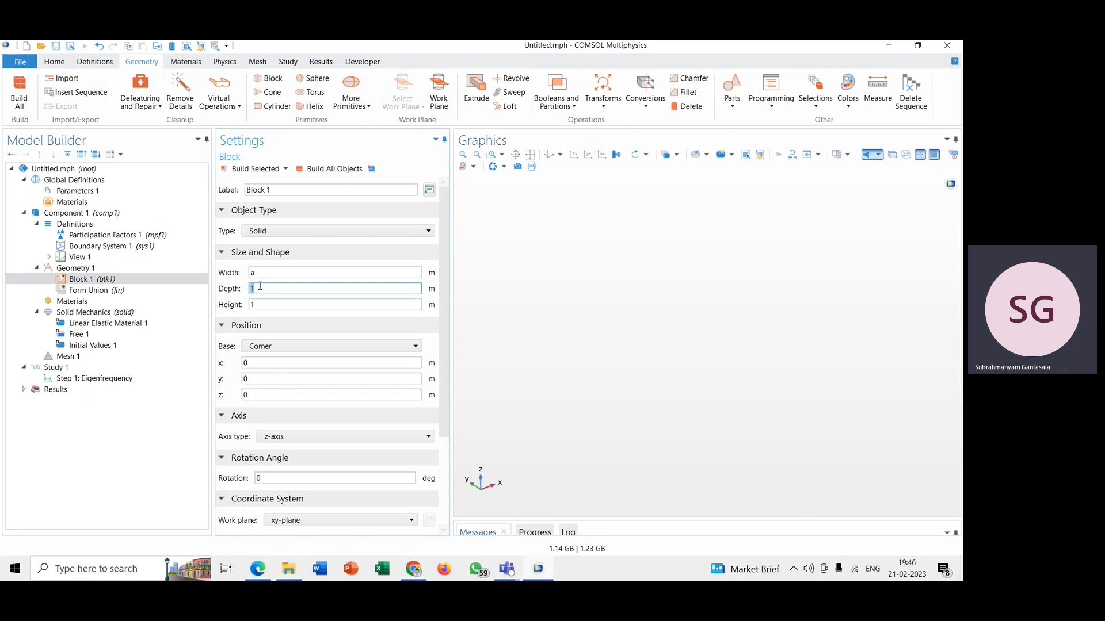
text(d)
double_click(262, 303)
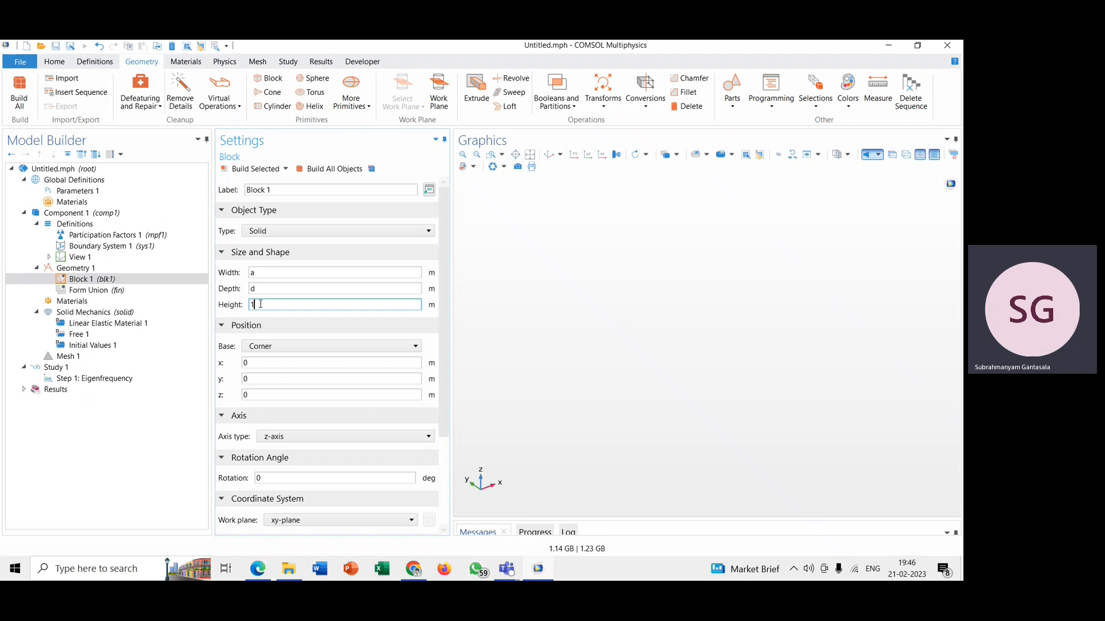
text(a)
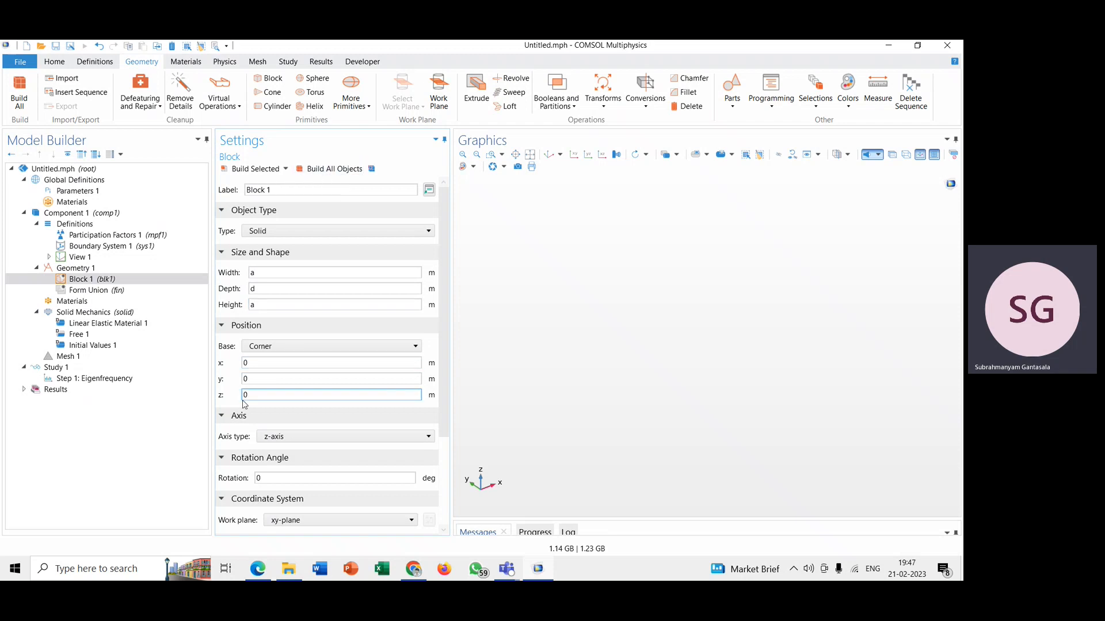
click(326, 169)
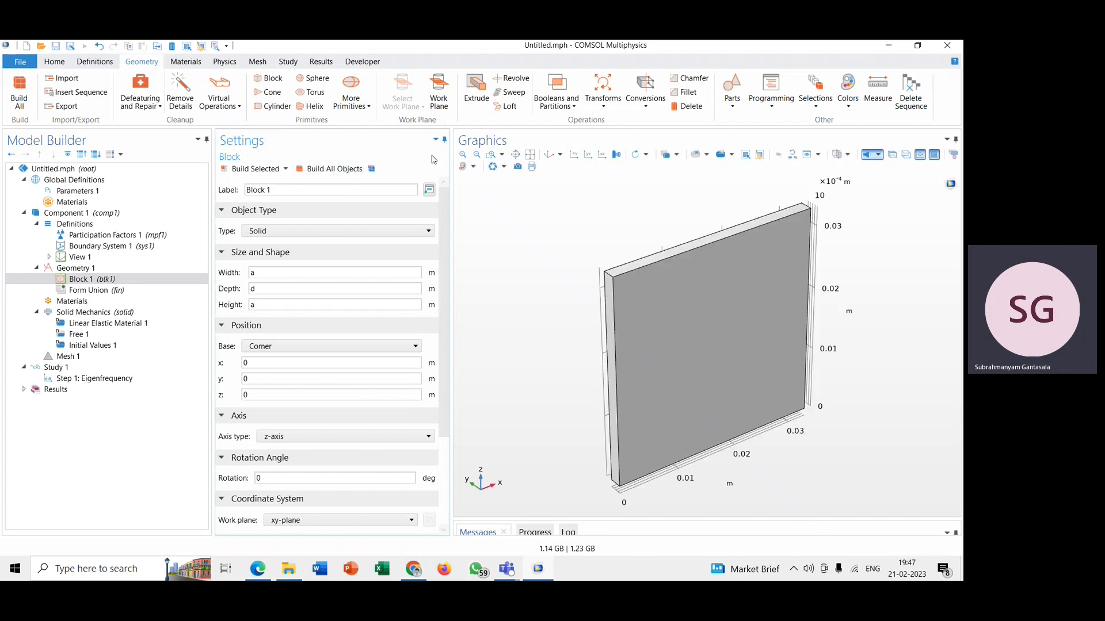
click(548, 156)
- Change the block's height to d and its depth to a, and rebuild the geometry
click(281, 303)
double_click(282, 303)
text(d)
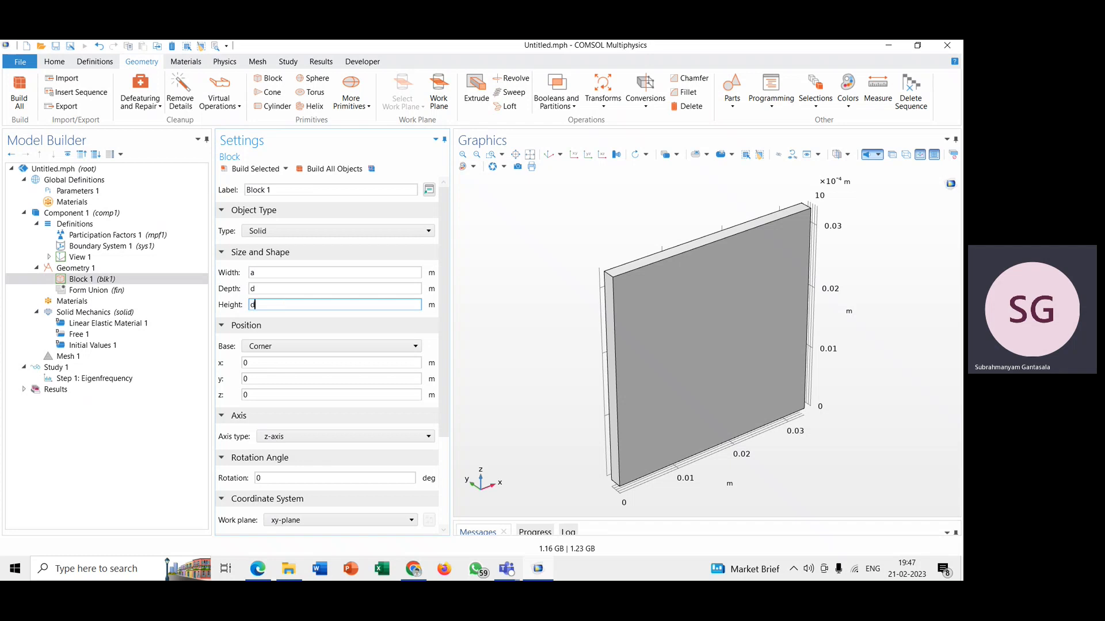
click(278, 288)
double_click(278, 289)
text(a)
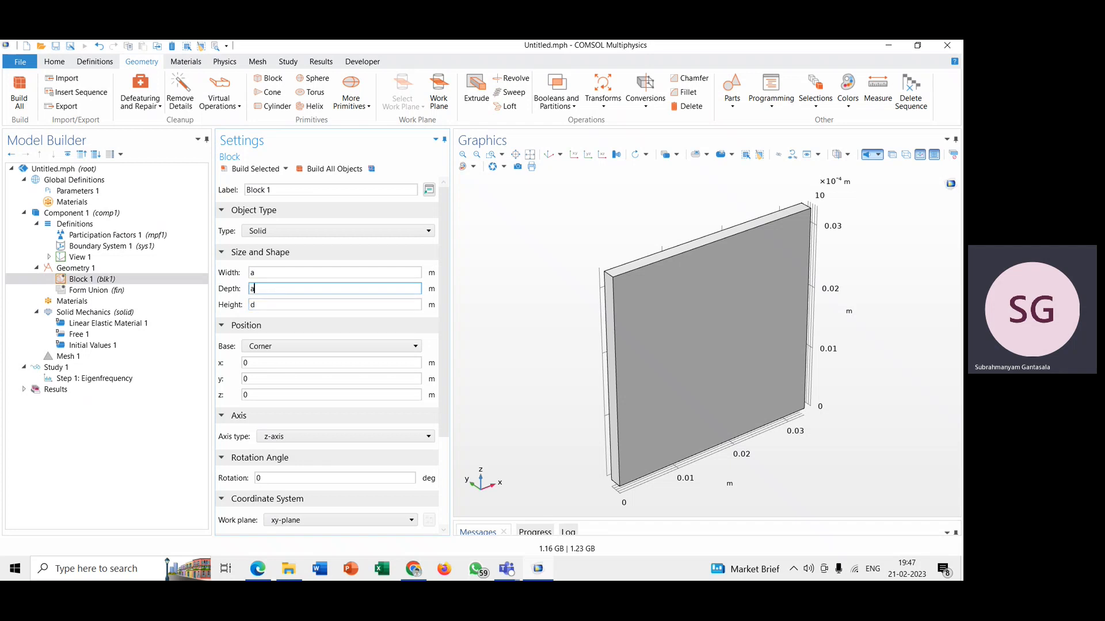
click(337, 169)
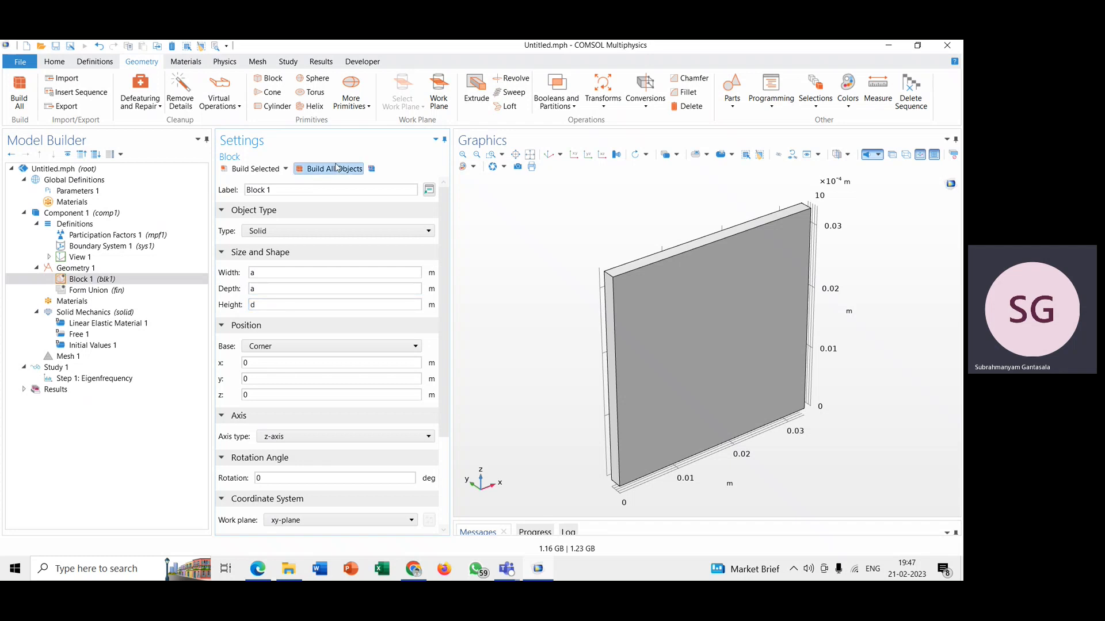
click(549, 155)
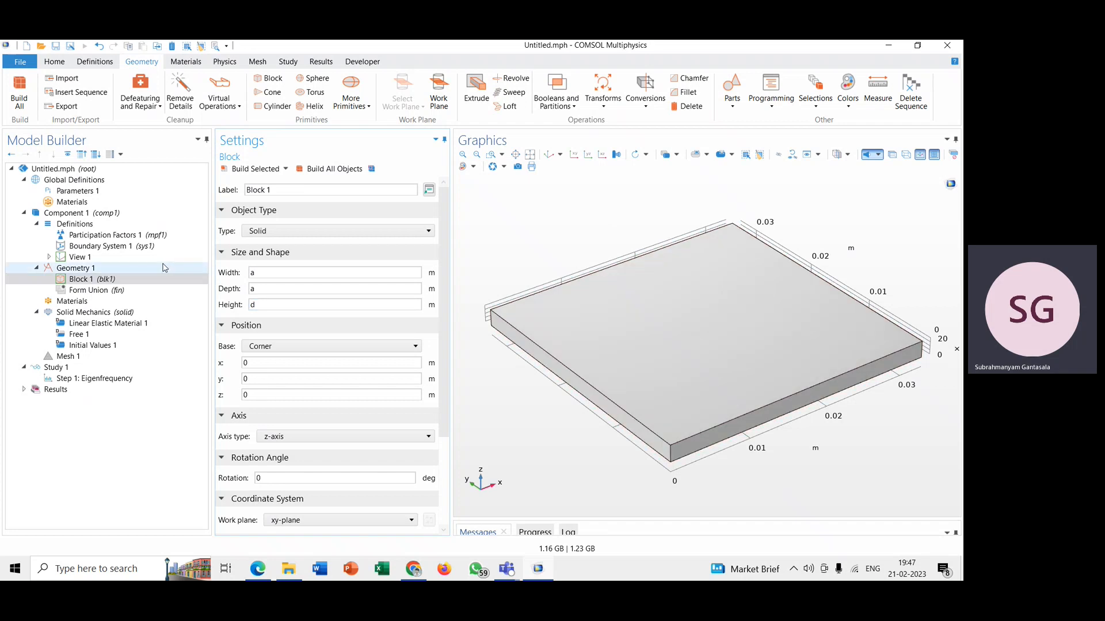
- Add a solid cylinder with radius r and height d to the geometry, and build it
click(262, 107)
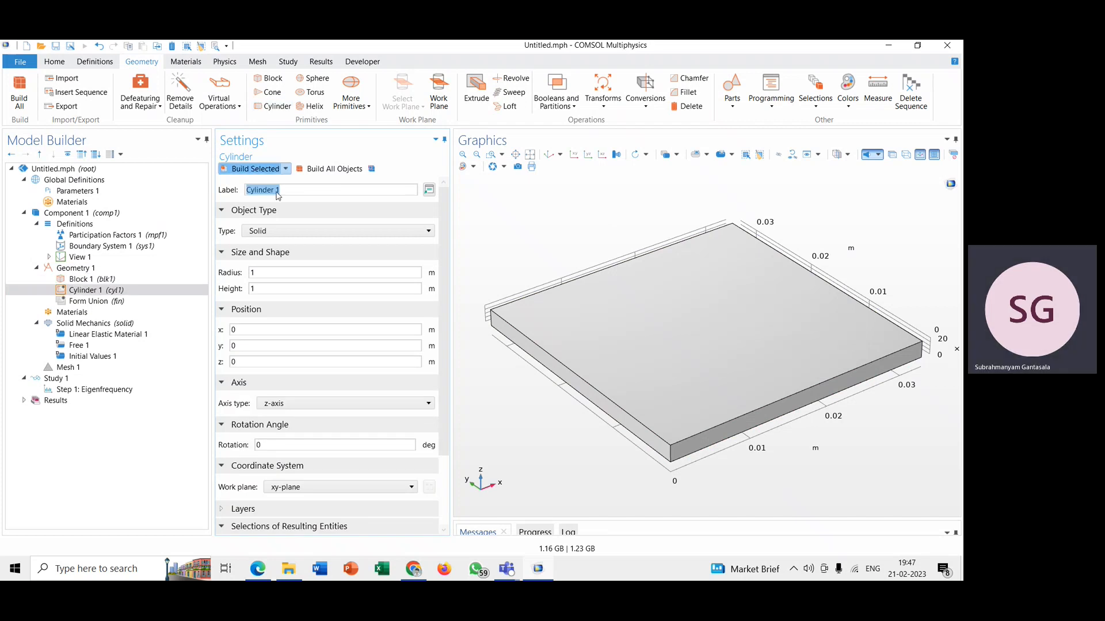
double_click(265, 271)
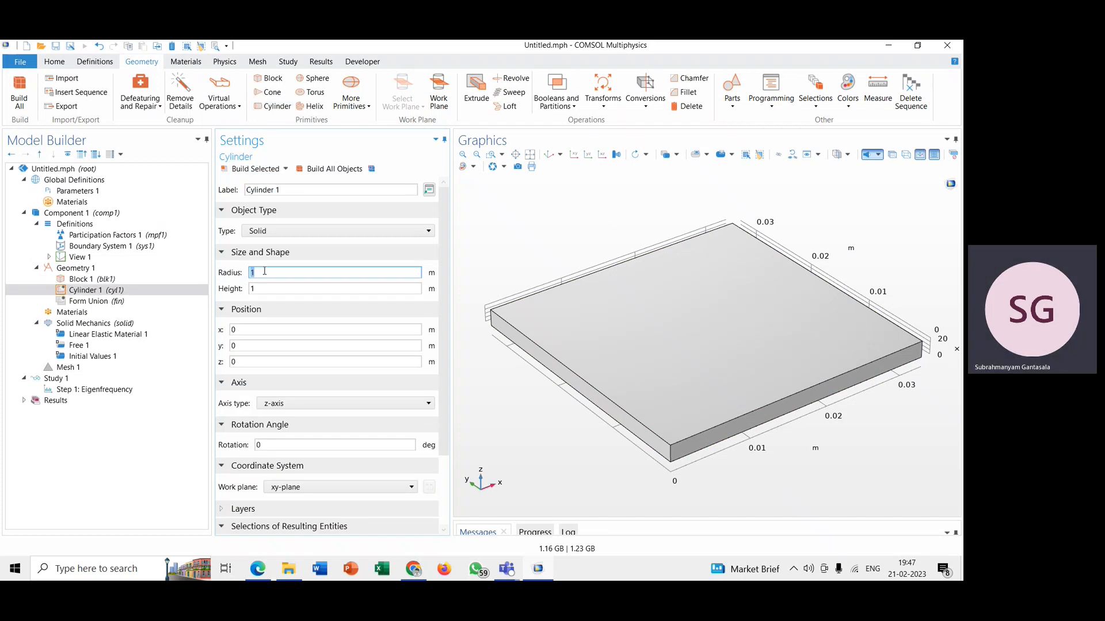
text(r)
click(262, 289)
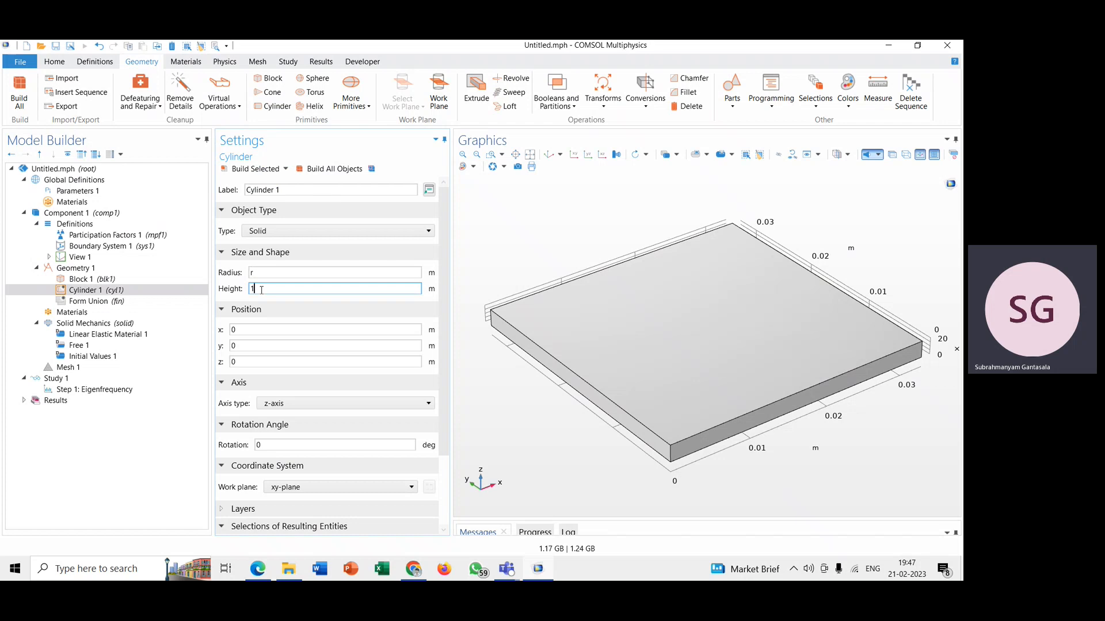
key(BackSpace)
text(d)
click(252, 327)
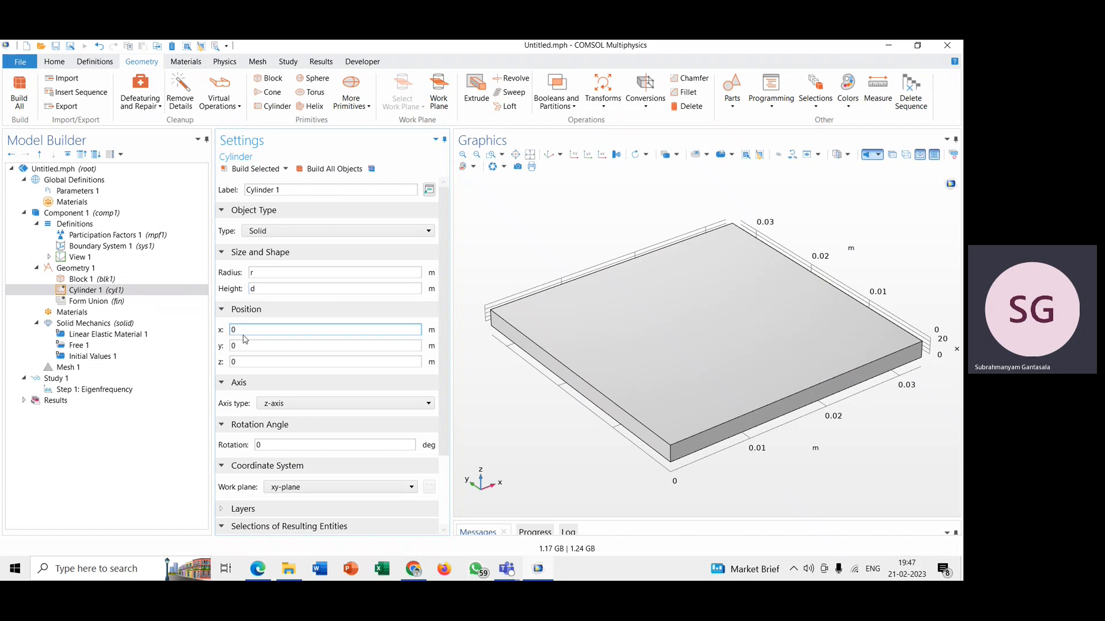
click(318, 172)
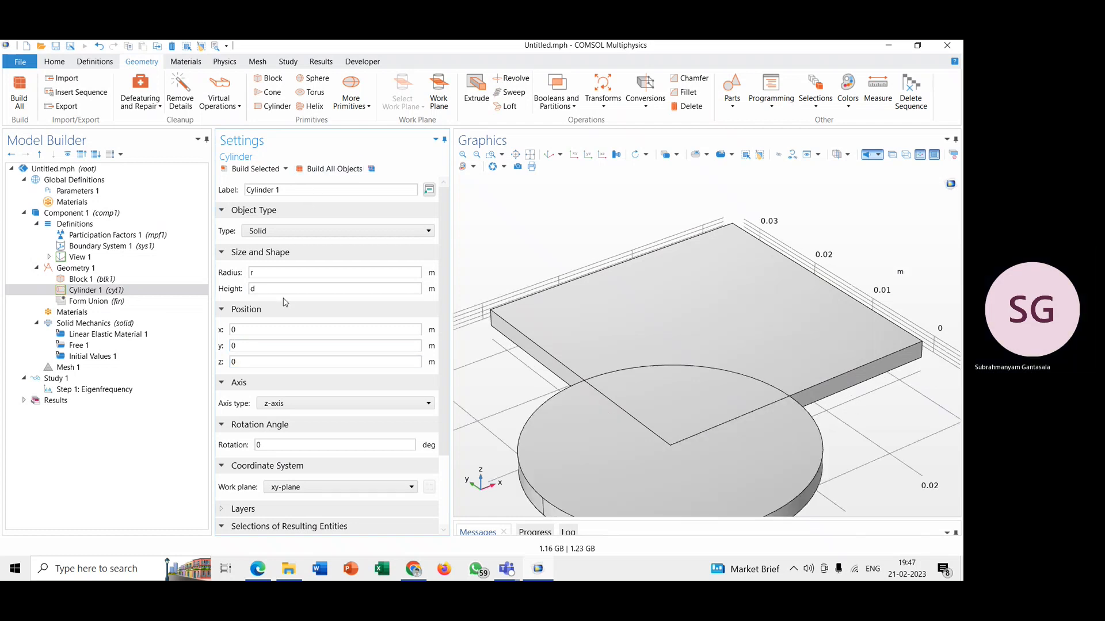
- Centre the cylinder on the block by setting its x and y position to a/2, and rebuild
double_click(266, 330)
text(a/2)
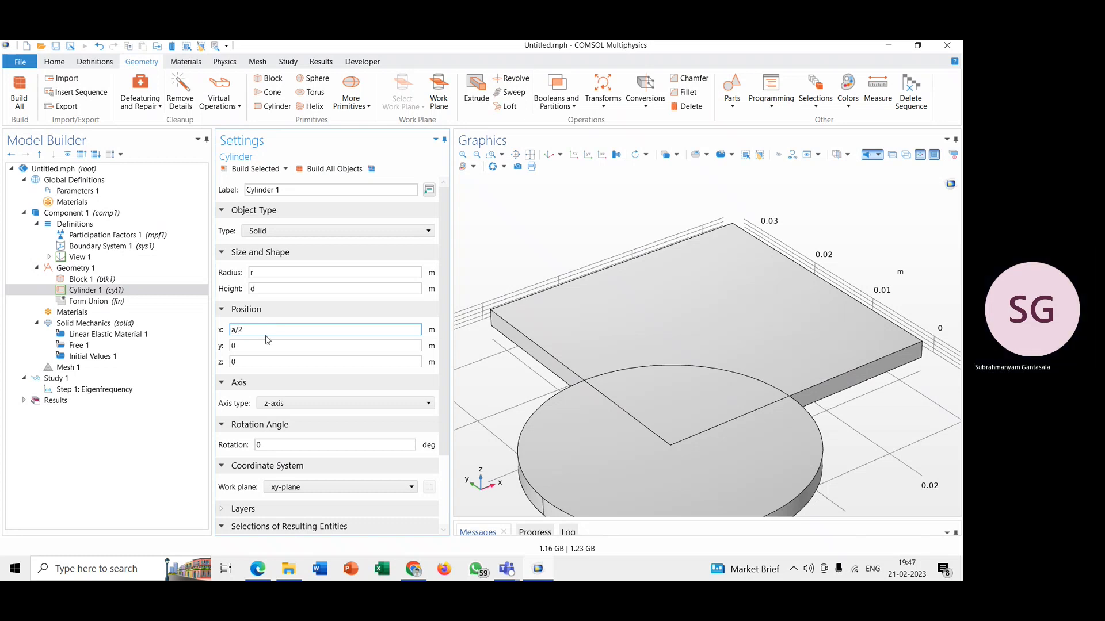
key(Tab)
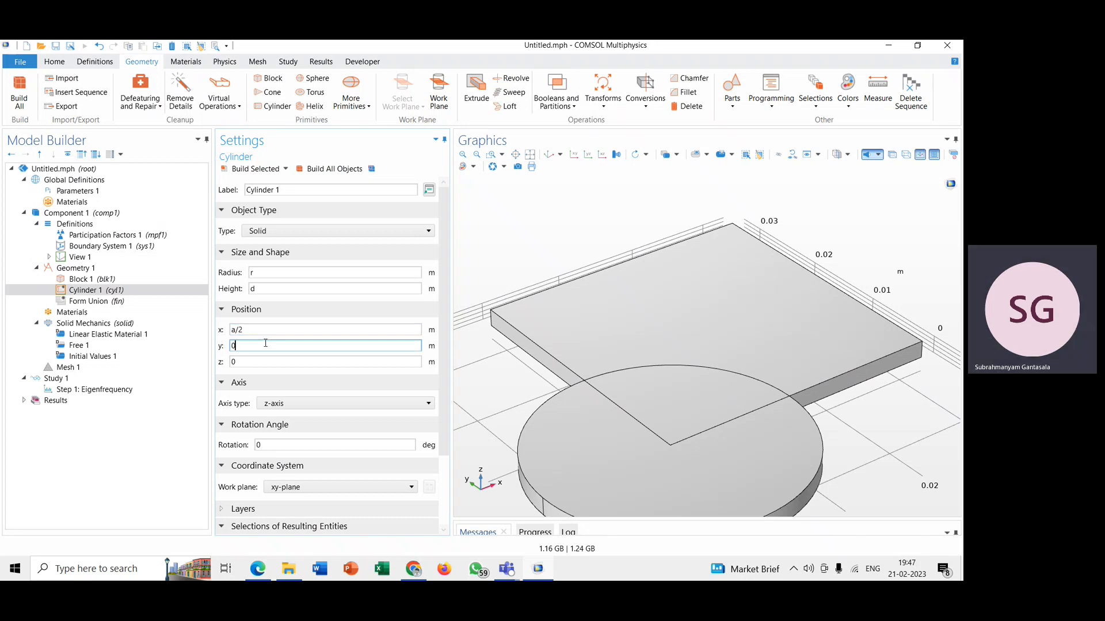
text(a/2)
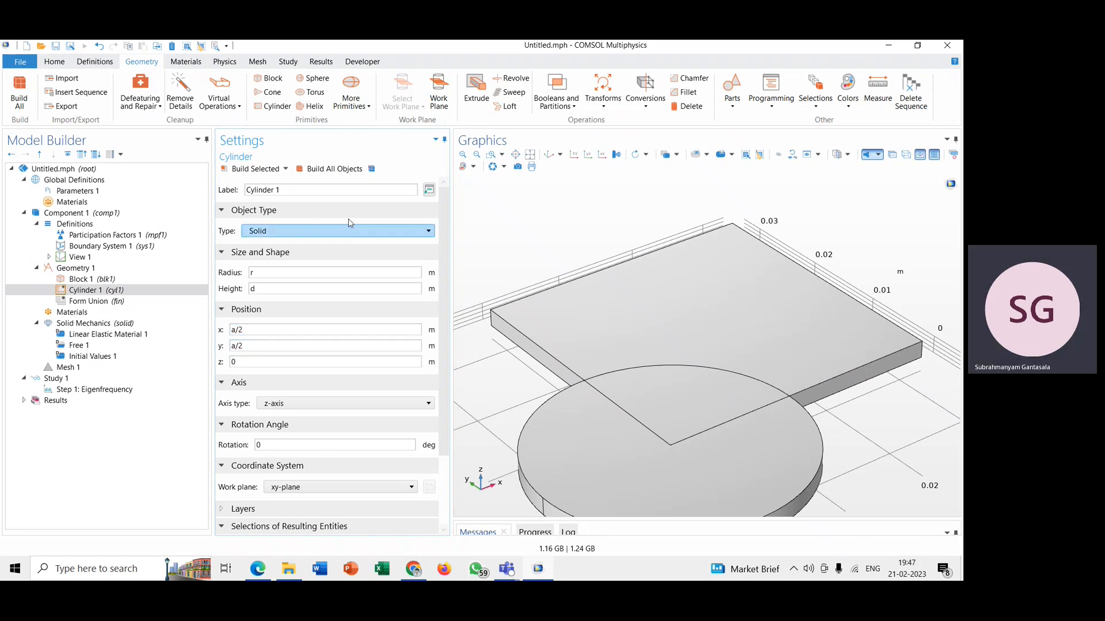
click(332, 169)
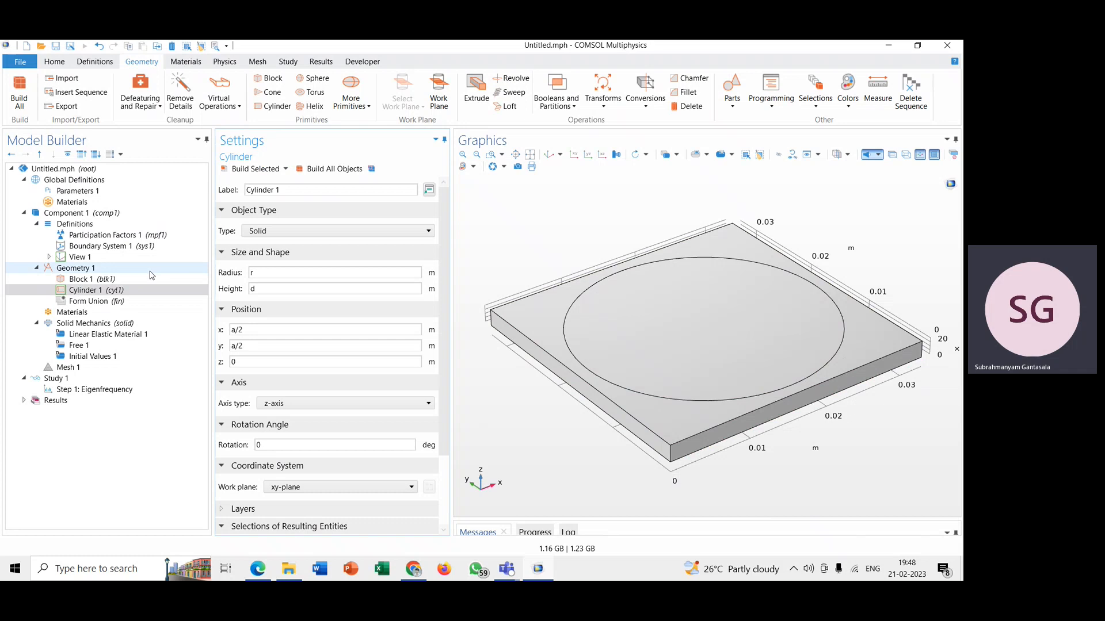
- Subtract the cylinder cyl1 from the block blk1 with a Difference operation and build all objects
click(549, 106)
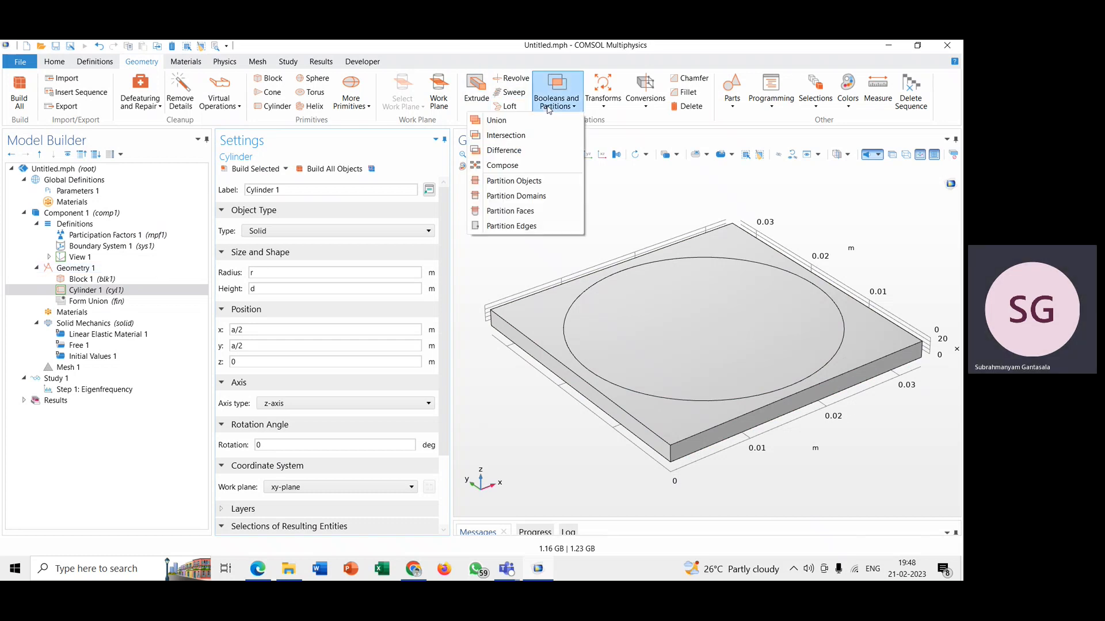
click(520, 151)
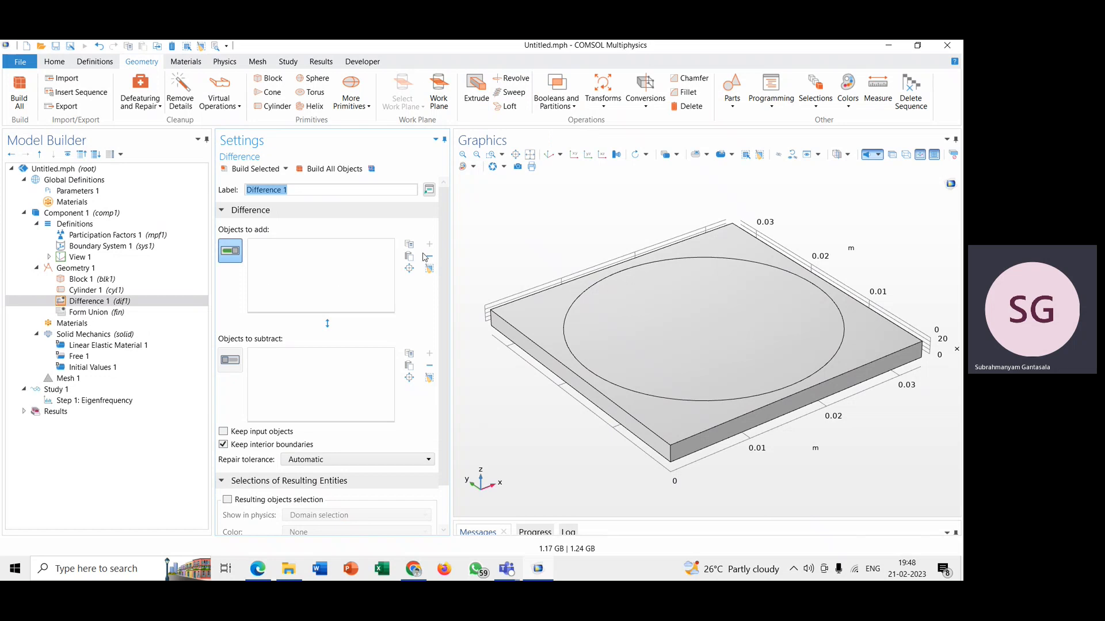
click(507, 314)
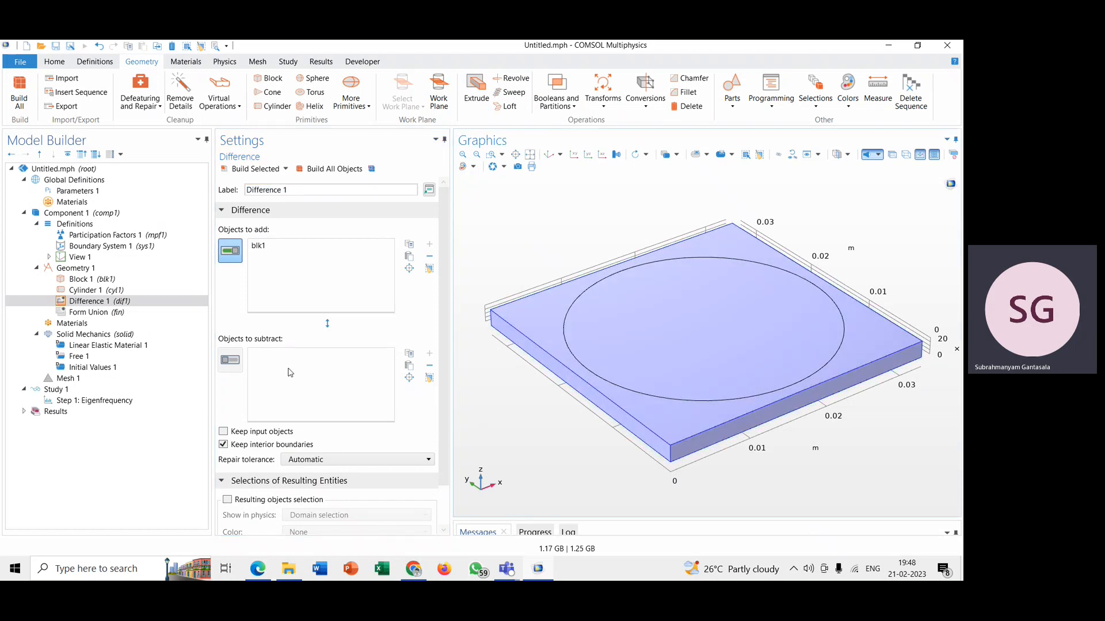
click(237, 364)
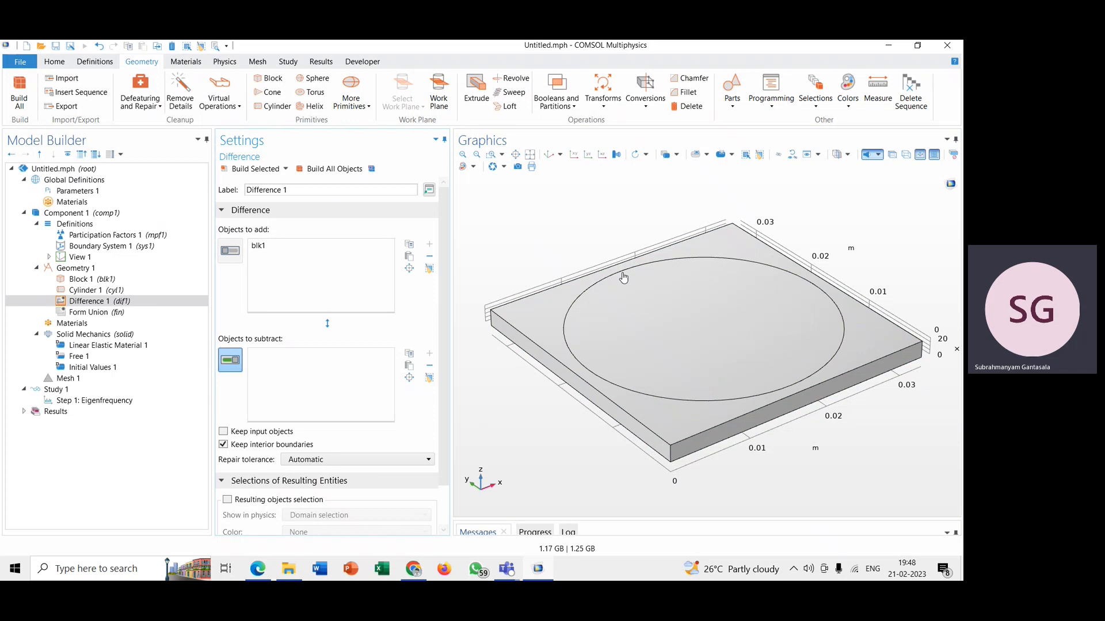
click(629, 298)
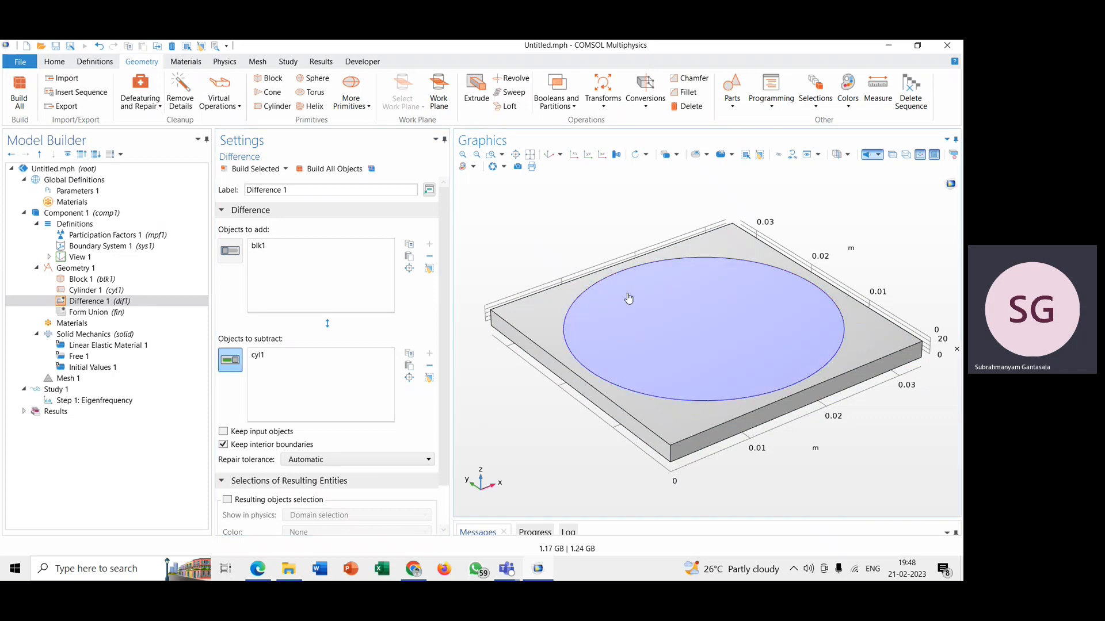
click(329, 169)
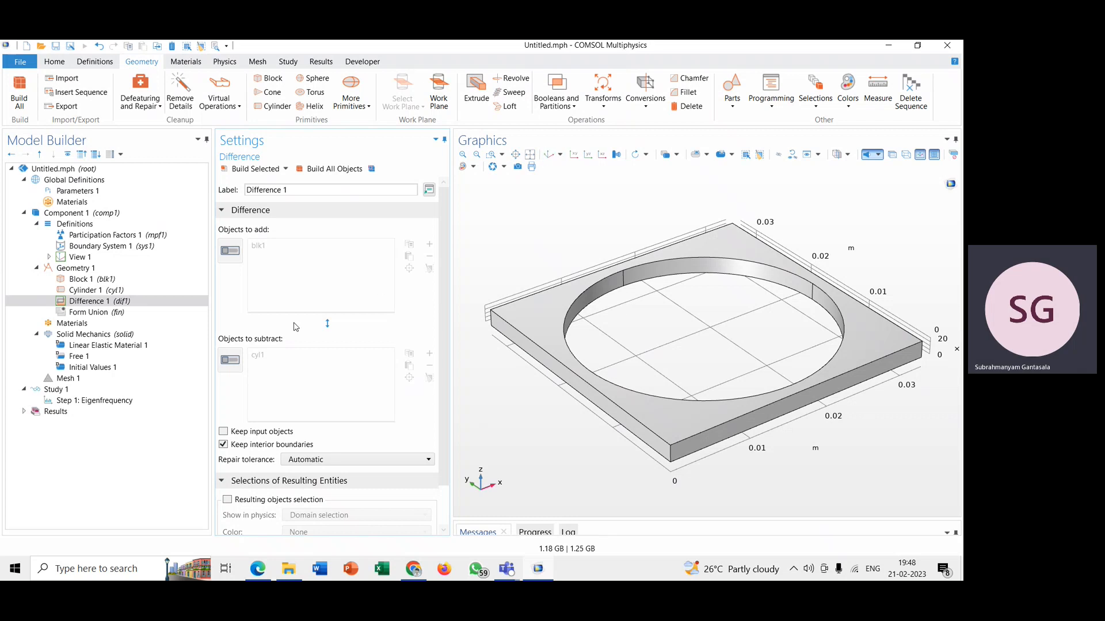
- Set the length unit of Geometry 1 to mm, rebuild the geometry and fit it in the view
click(103, 268)
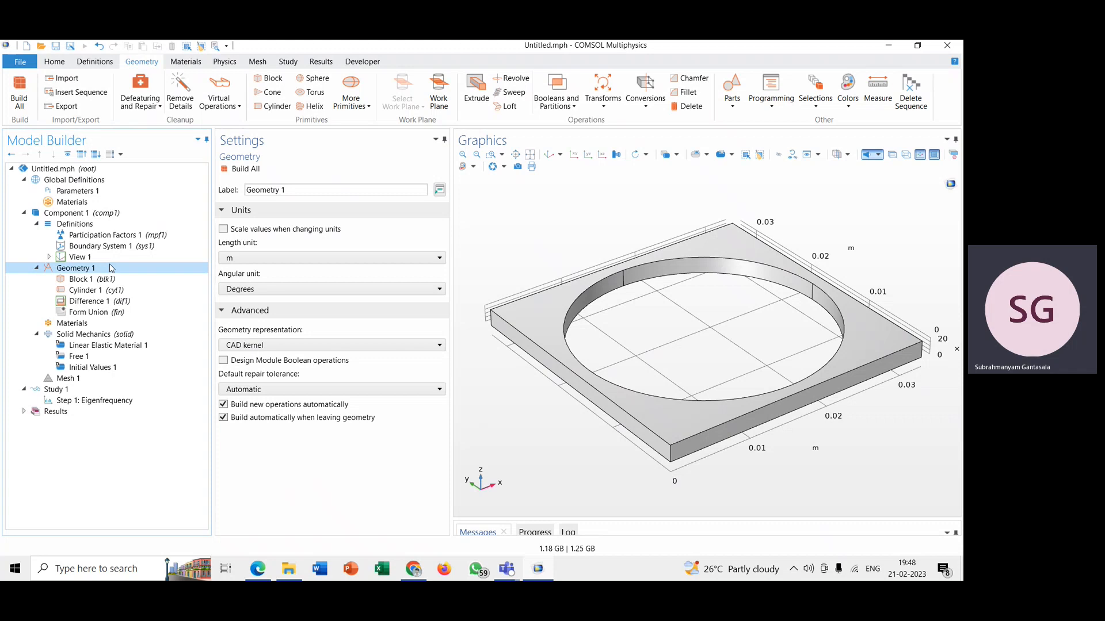
click(230, 260)
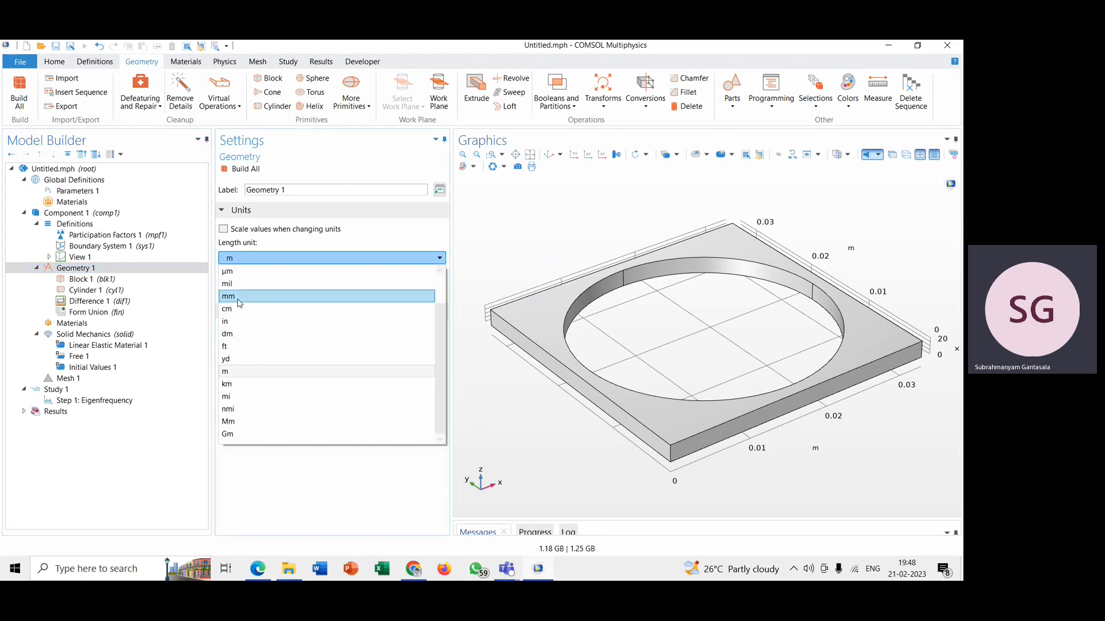
click(239, 298)
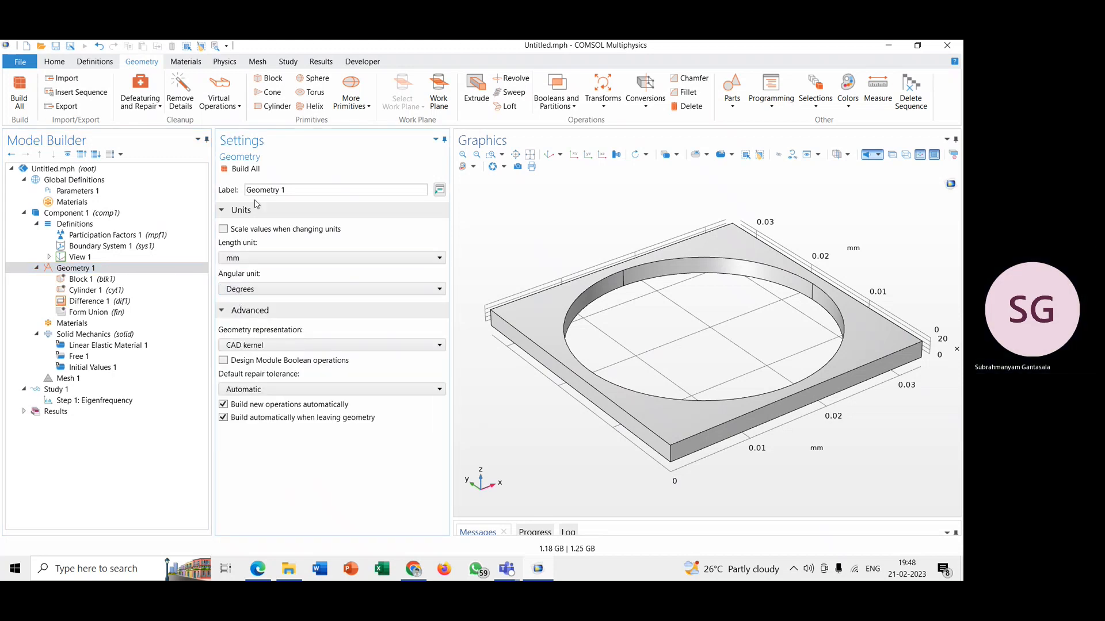
click(240, 169)
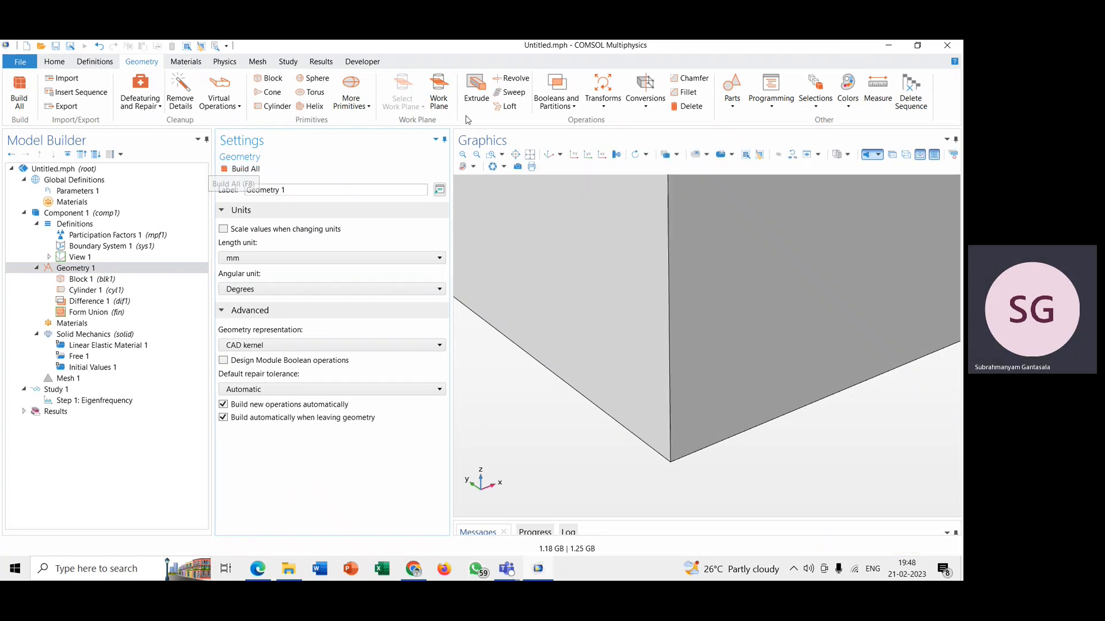
click(547, 155)
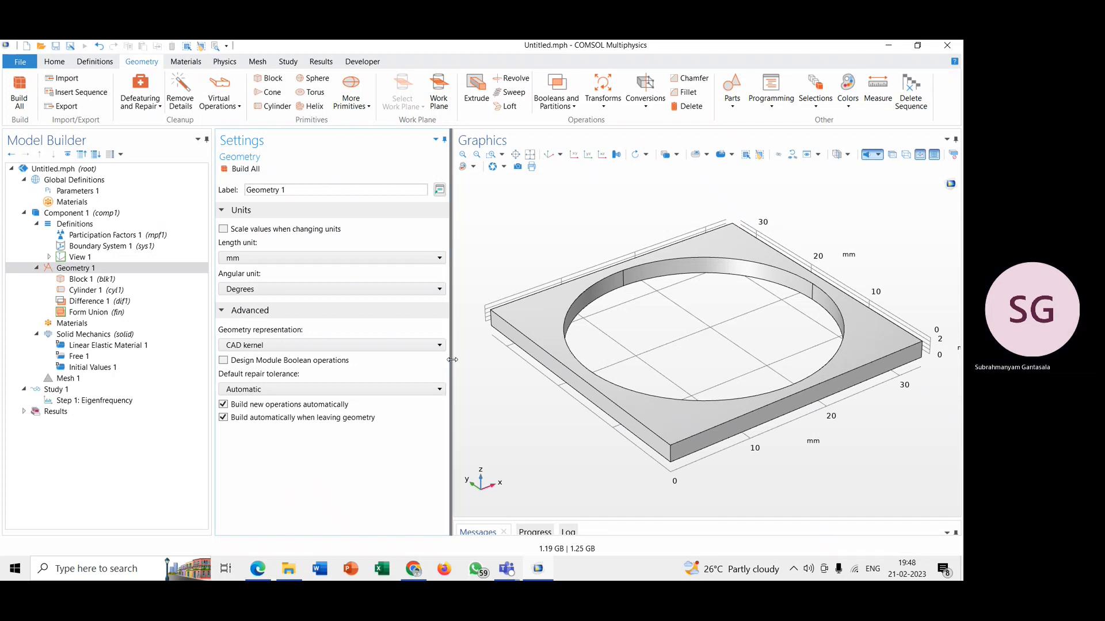
mouse_move(449, 369)
mouse_down()
mouse_move(426, 370)
mouse_move(454, 359)
mouse_up()
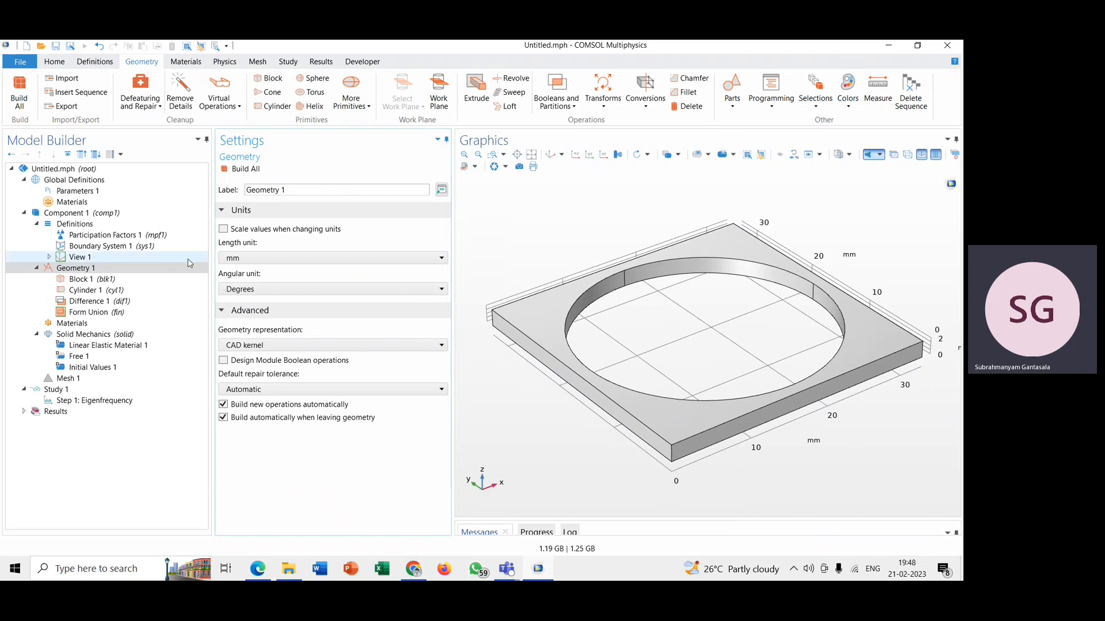
click(153, 278)
click(152, 273)
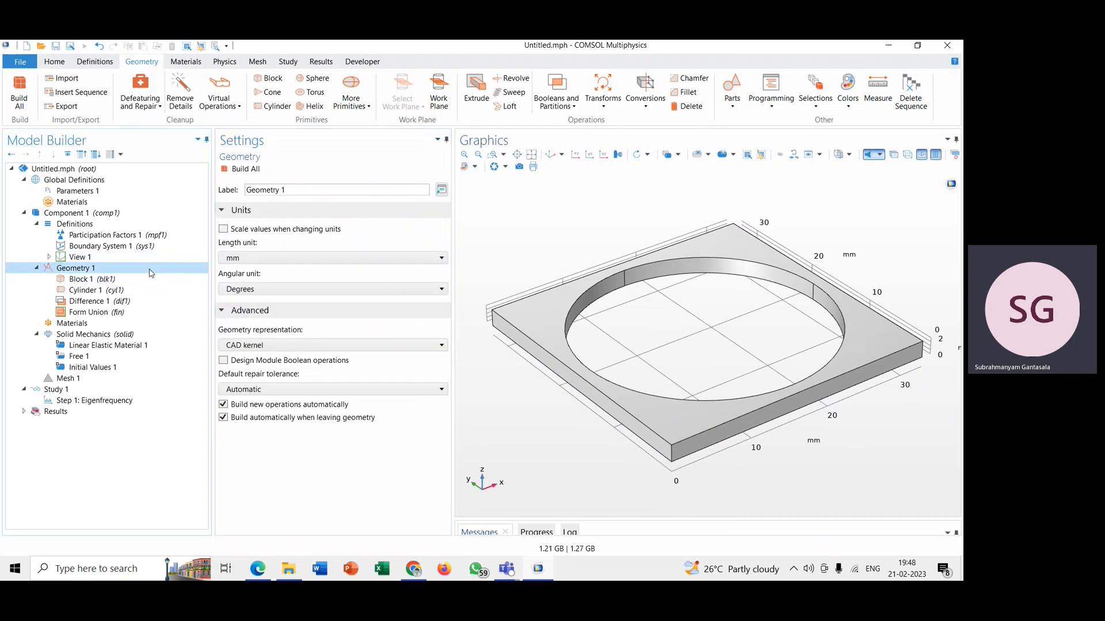
- Add a blank material to the component and activate its selection on the holed plate's domain
click(129, 323)
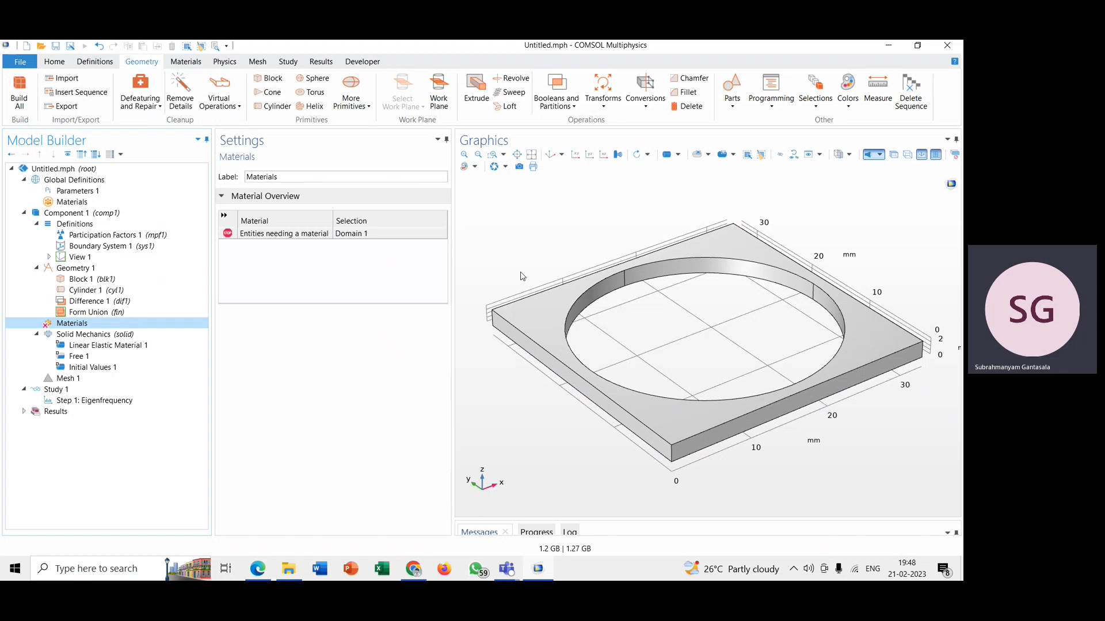
click(517, 307)
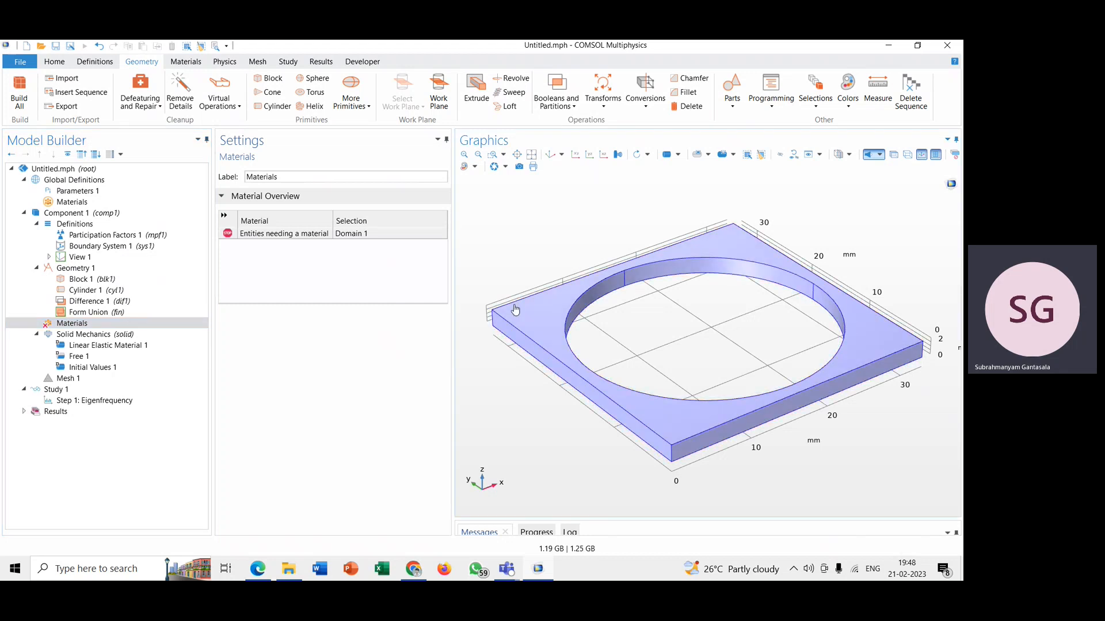
click(190, 325)
right_click(190, 326)
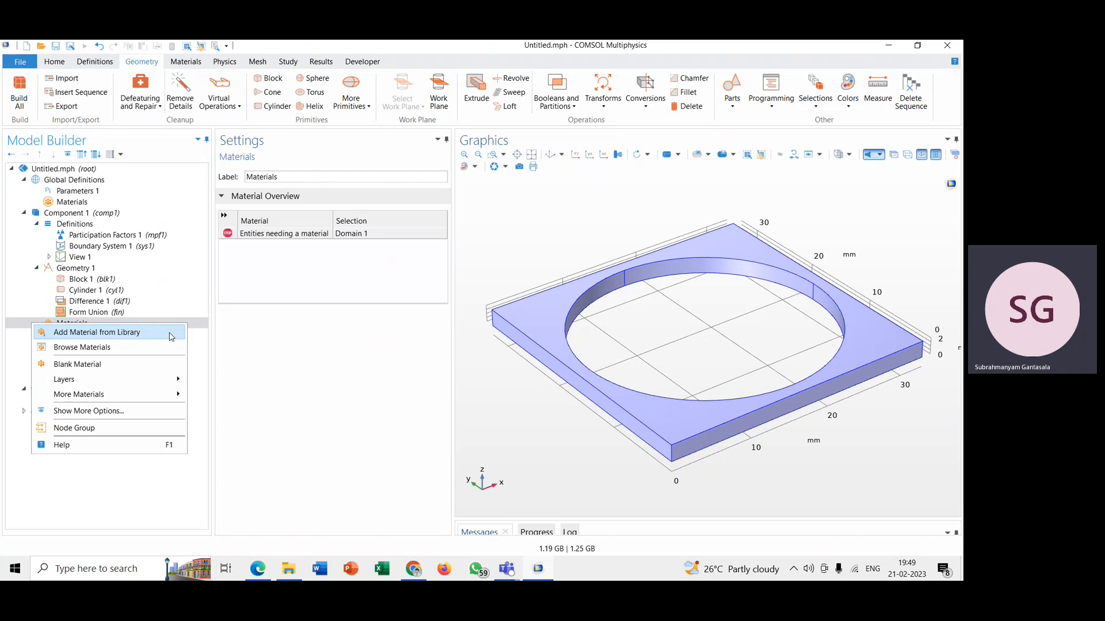
click(165, 365)
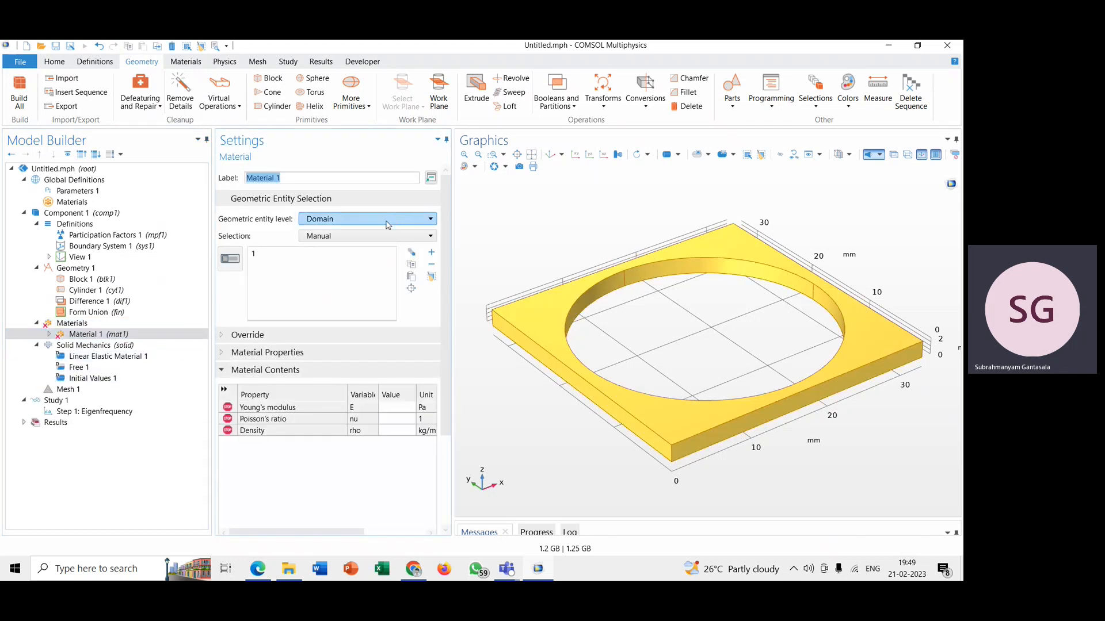
click(230, 259)
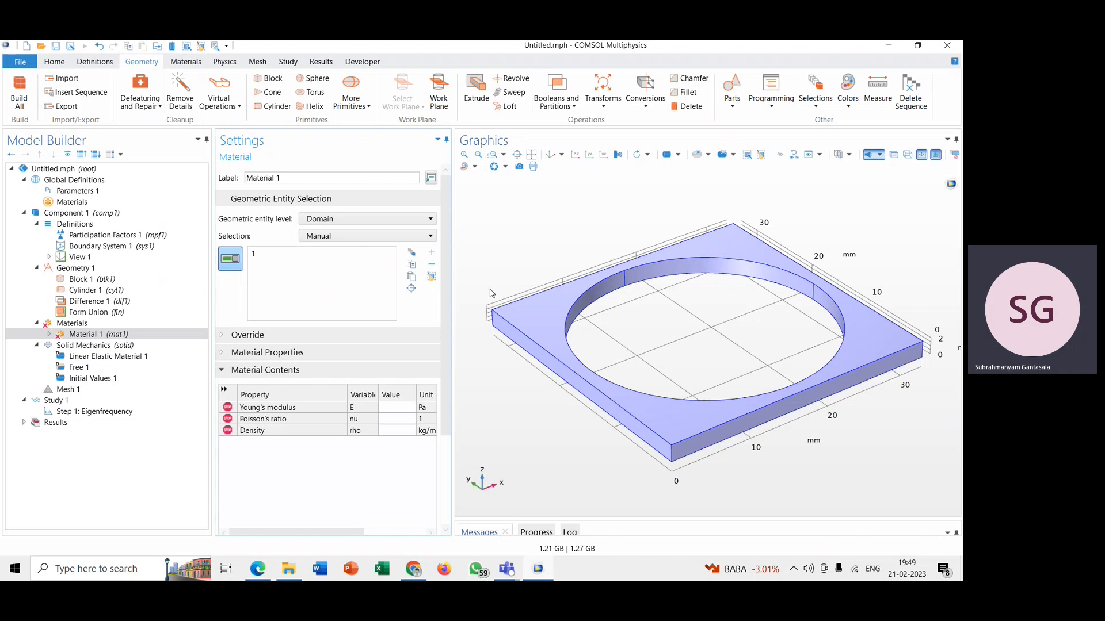
- Set the material's Young's modulus to E_Al, Poisson's ratio to mu_Al and density to rho_Al
click(386, 407)
text(E)
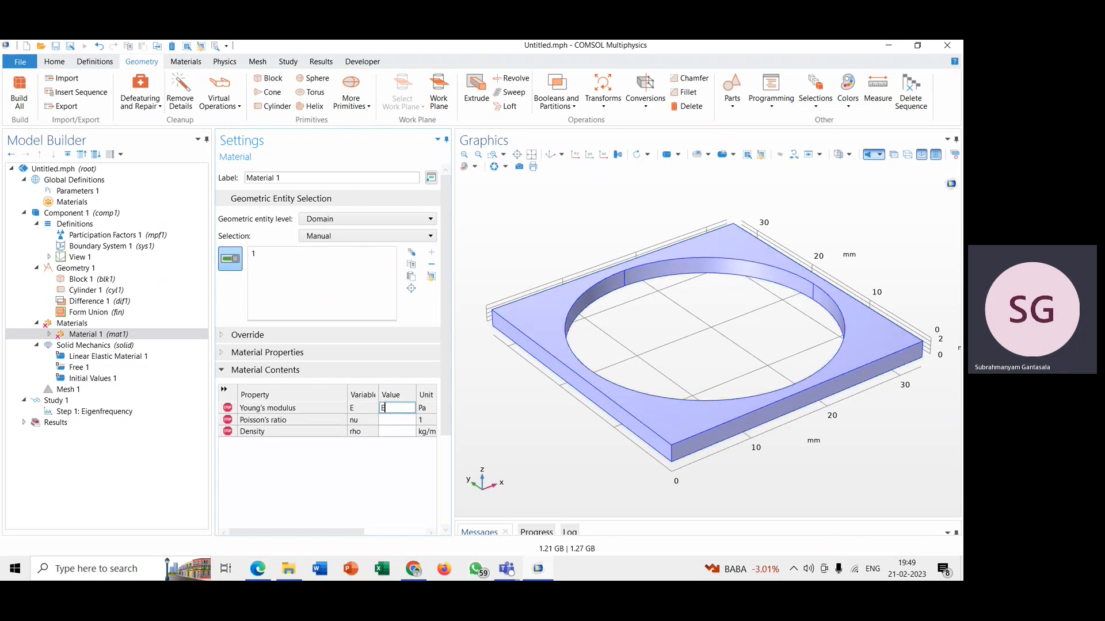
text(_Al)
click(390, 421)
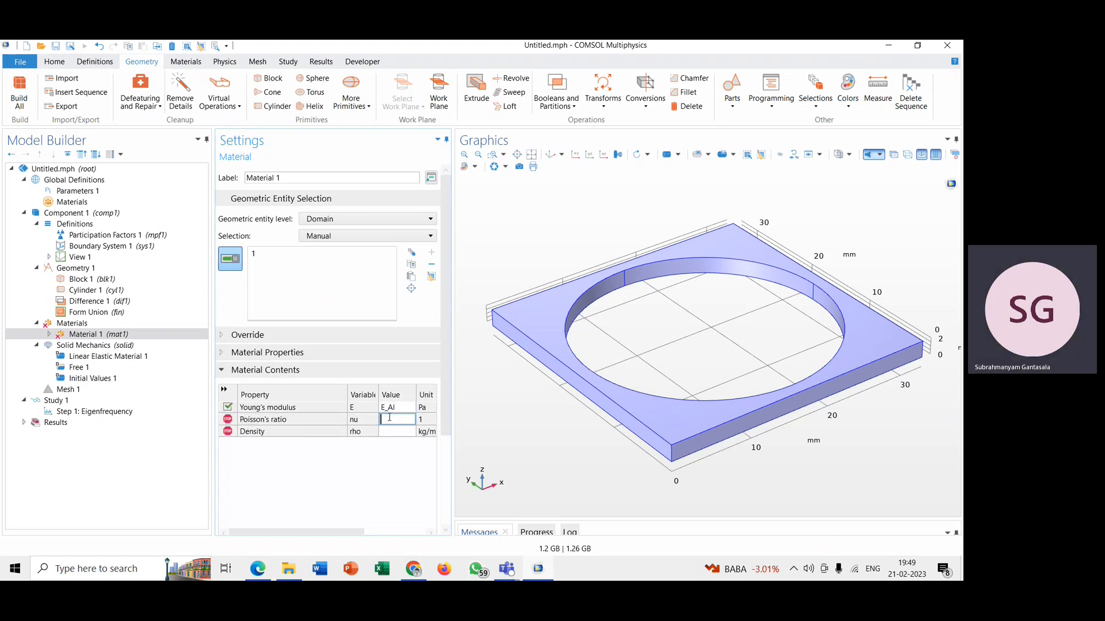
text(mu_Al)
click(392, 431)
text(rho_Al)
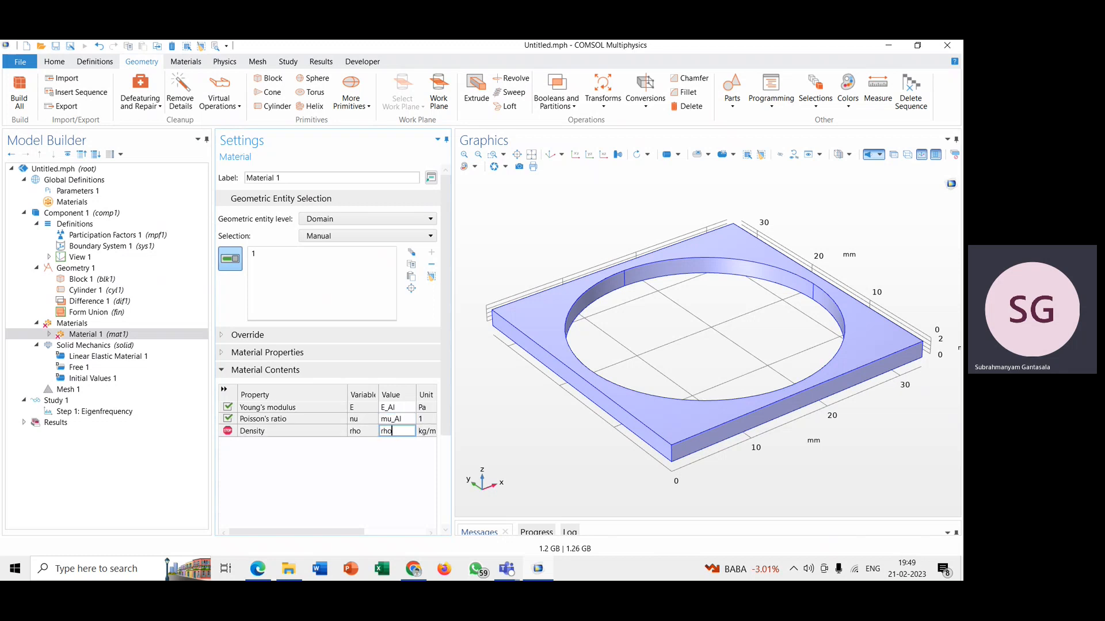
click(391, 461)
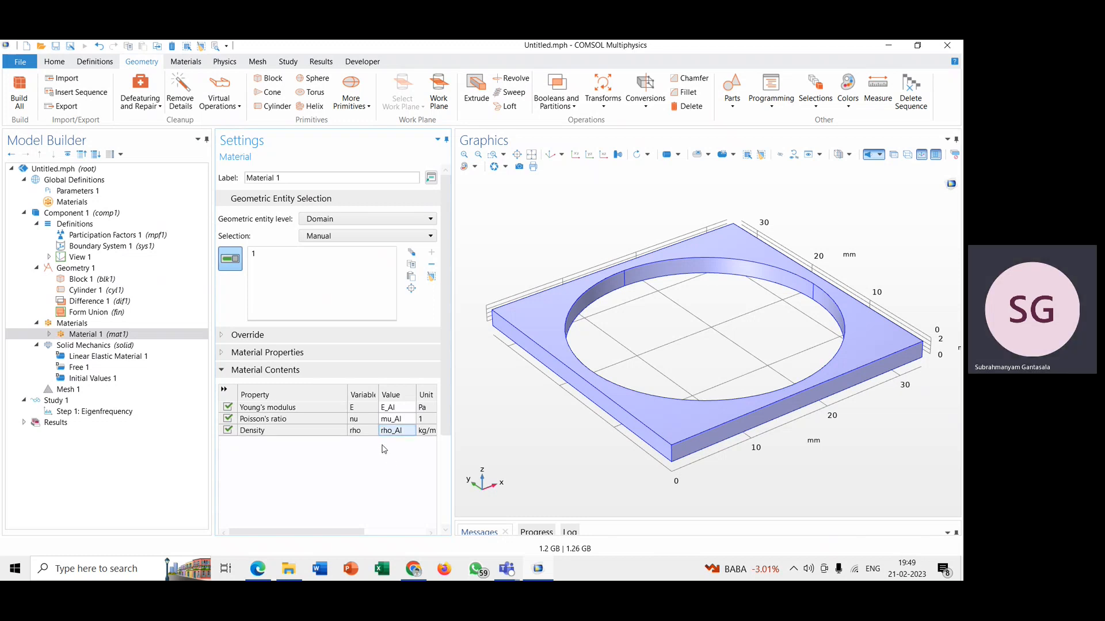
- Add a Periodic Condition to Solid Mechanics and set its type of periodicity to Floquet periodicity
click(143, 347)
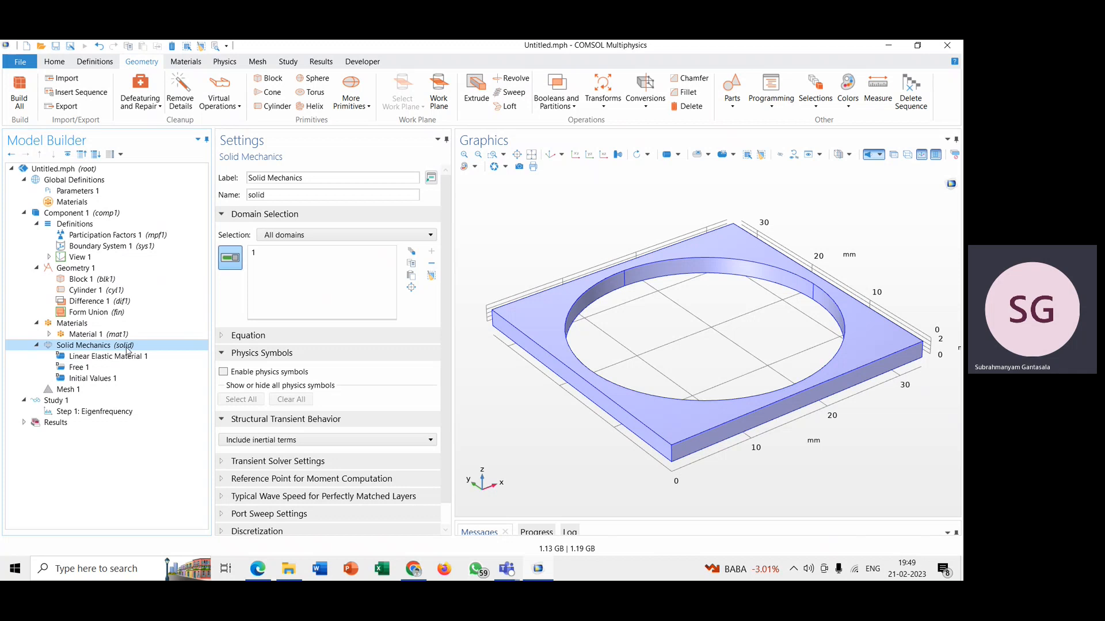
right_click(128, 350)
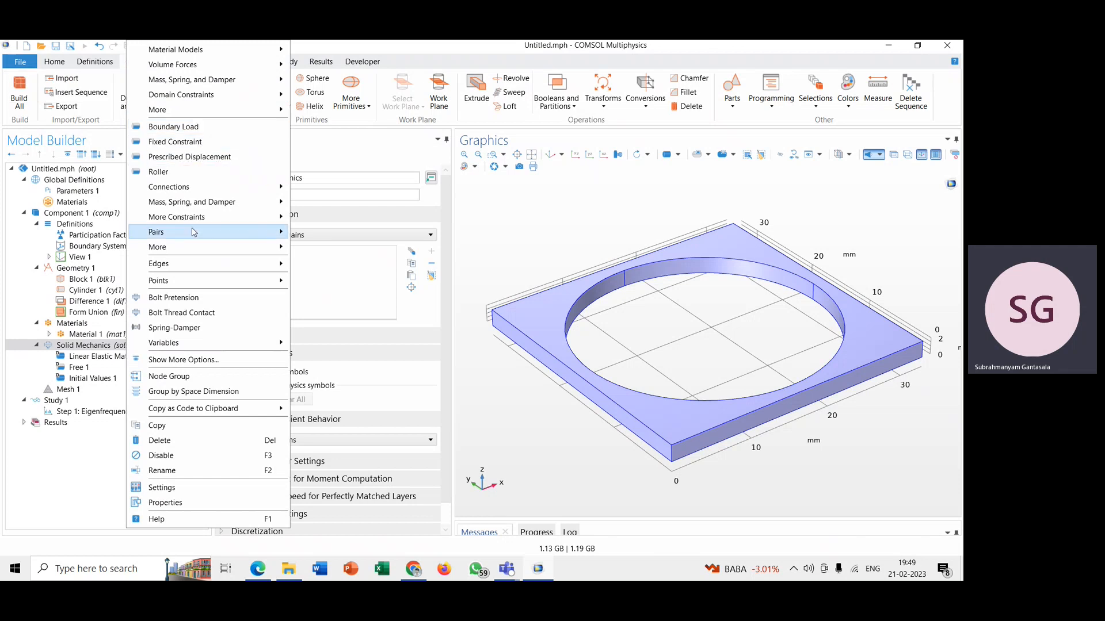
mouse_move(190, 254)
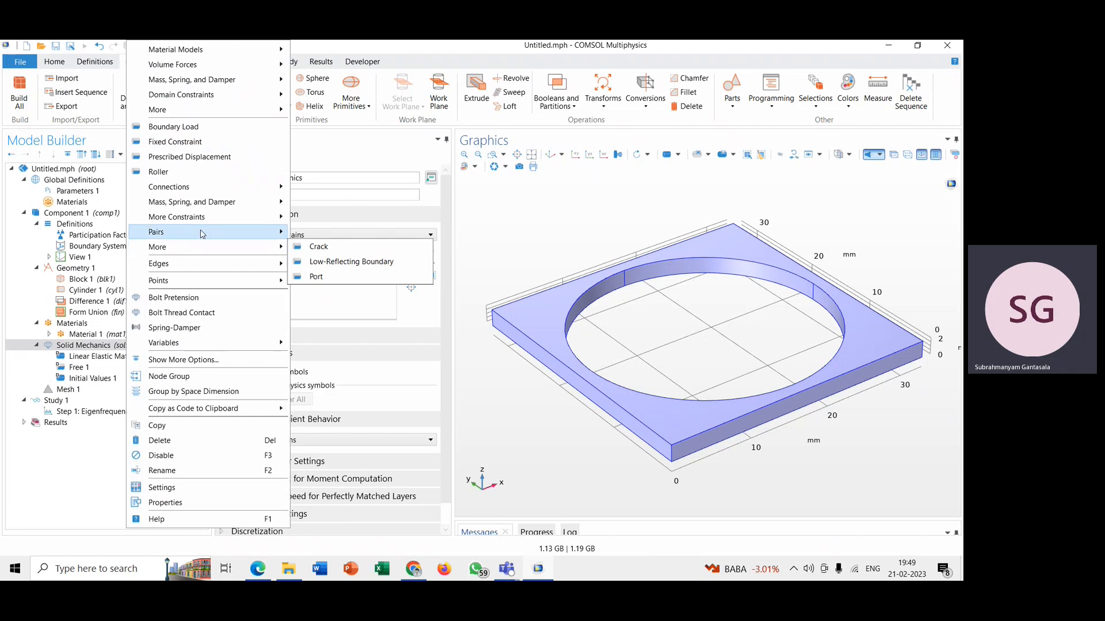
mouse_move(199, 188)
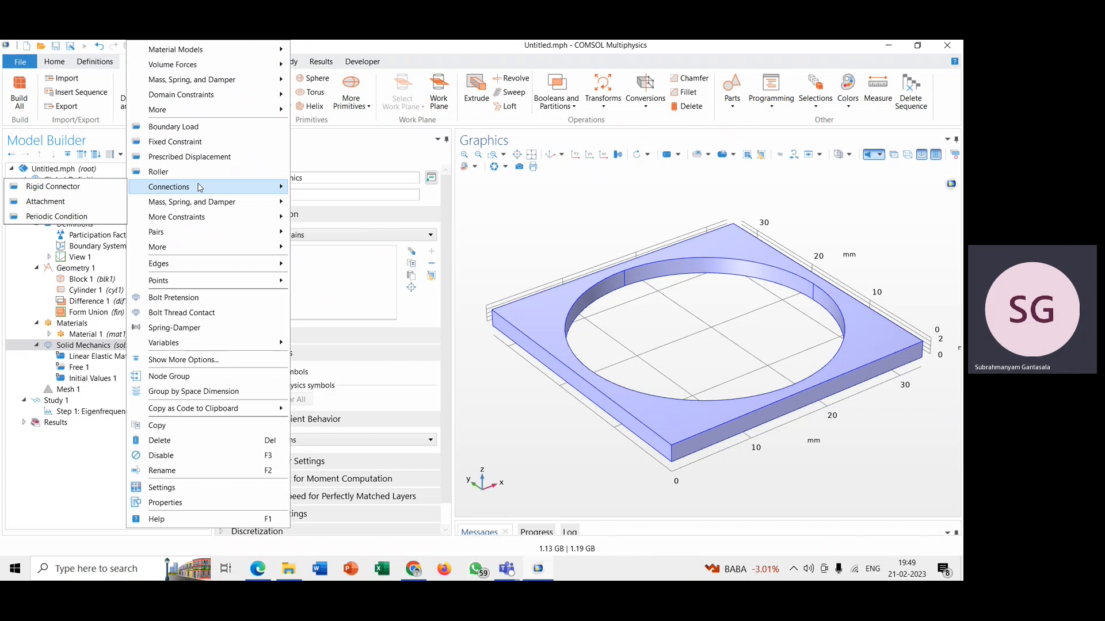
click(89, 216)
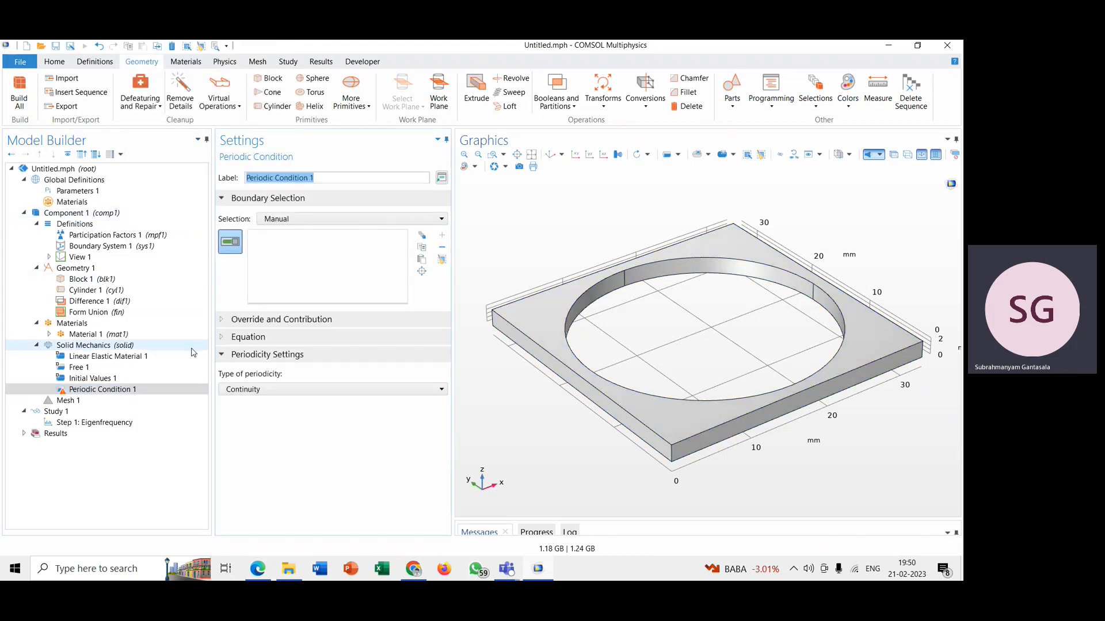
click(264, 389)
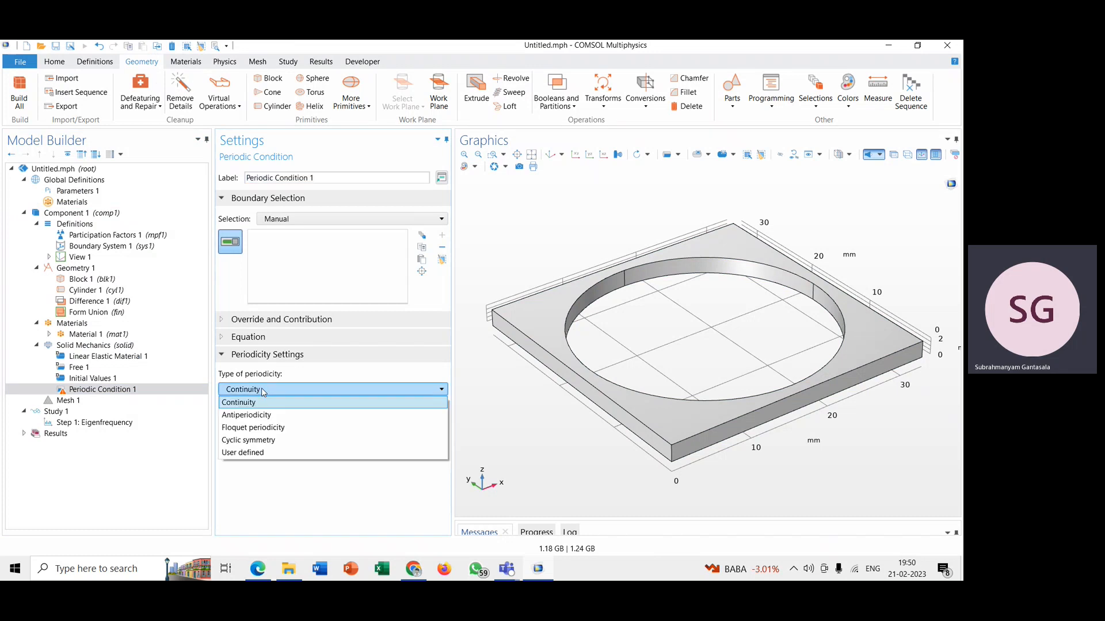
click(252, 428)
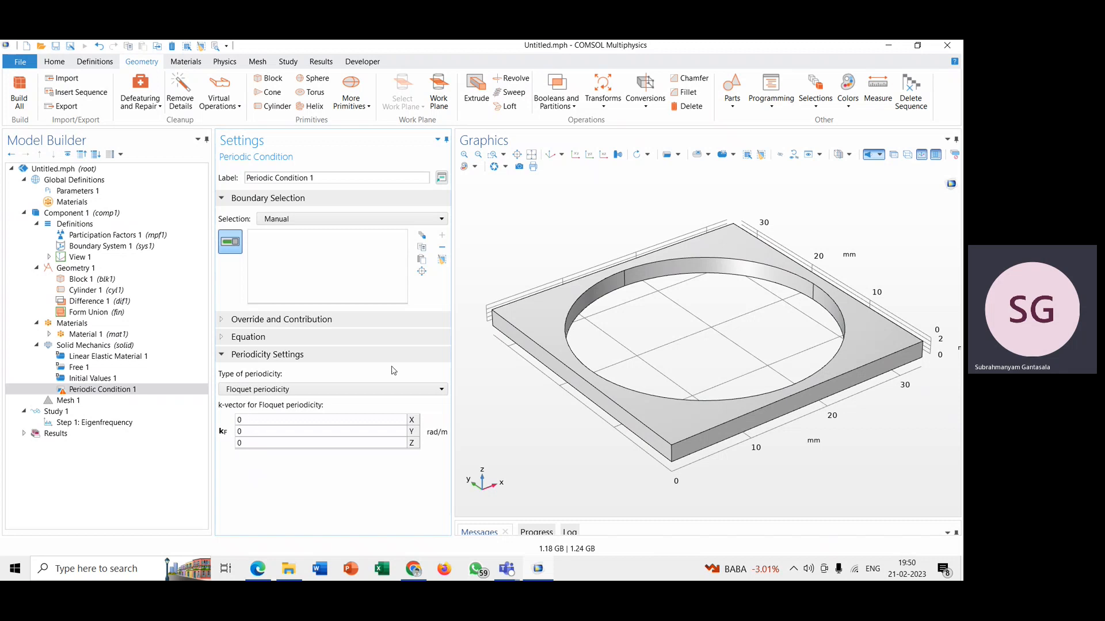
- Assign the two opposite outer faces perpendicular to x, boundaries 1 and 10, to the periodic condition
click(520, 349)
drag(523, 346, 844, 259)
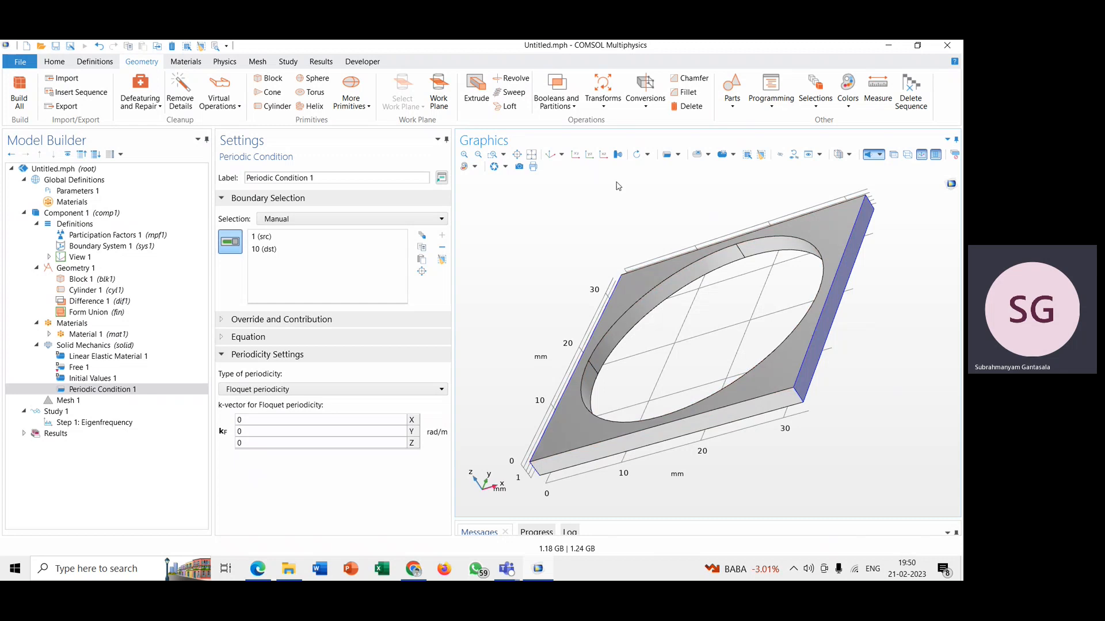
click(551, 154)
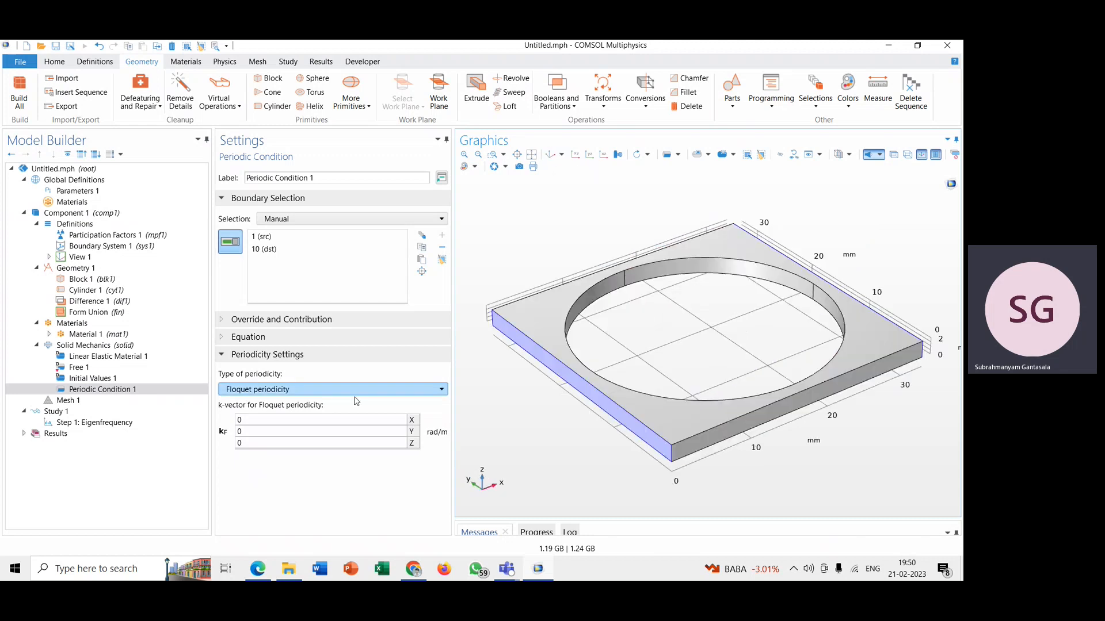
- Set the Floquet k-vector of the periodic condition to kx in X and ky in Y
click(248, 420)
text(kz)
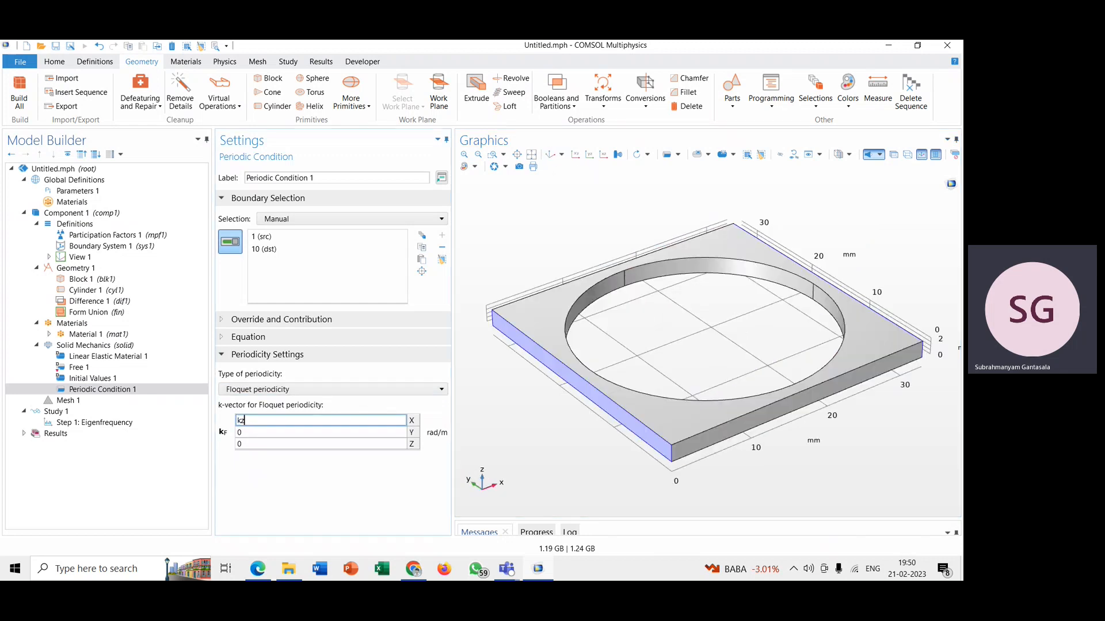
click(286, 433)
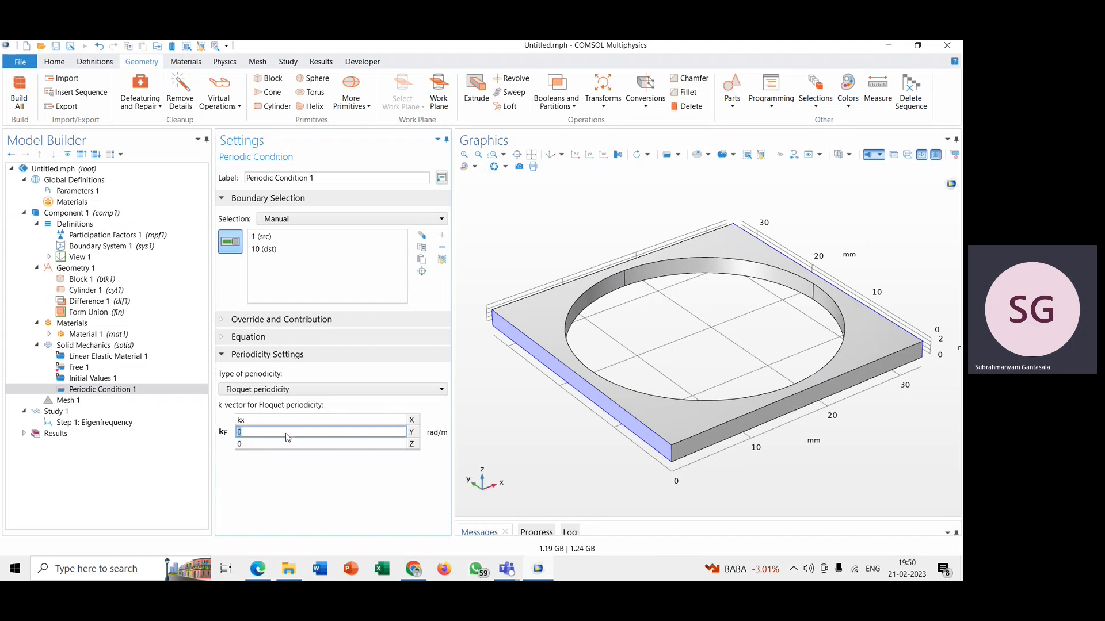
text(ky)
click(278, 510)
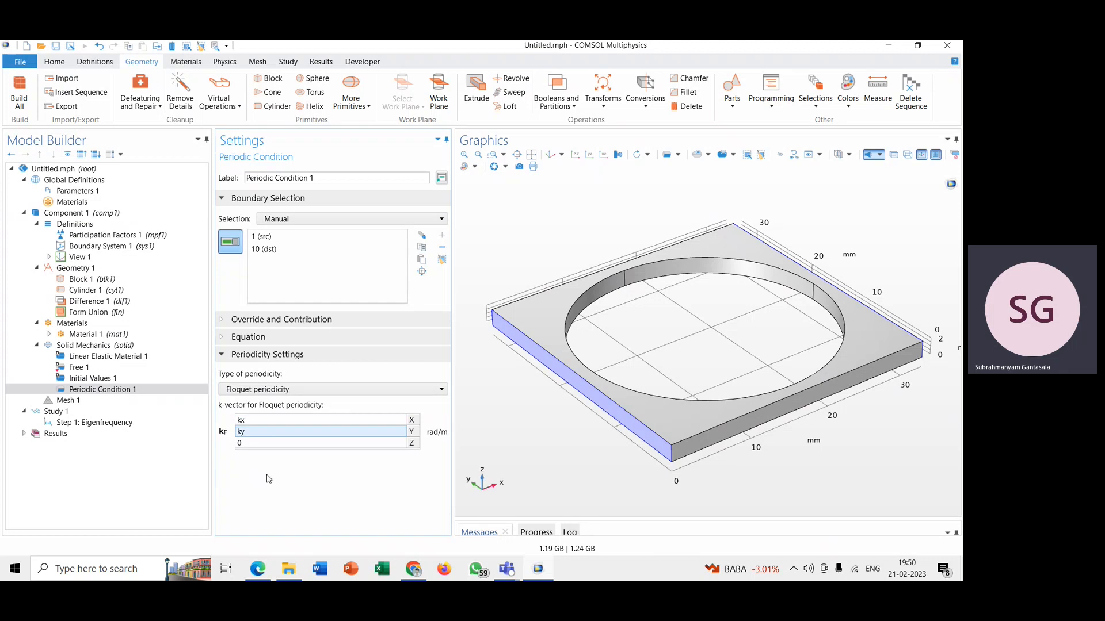
- Duplicate the Floquet periodic condition and clear the copy's boundary selection
right_click(166, 394)
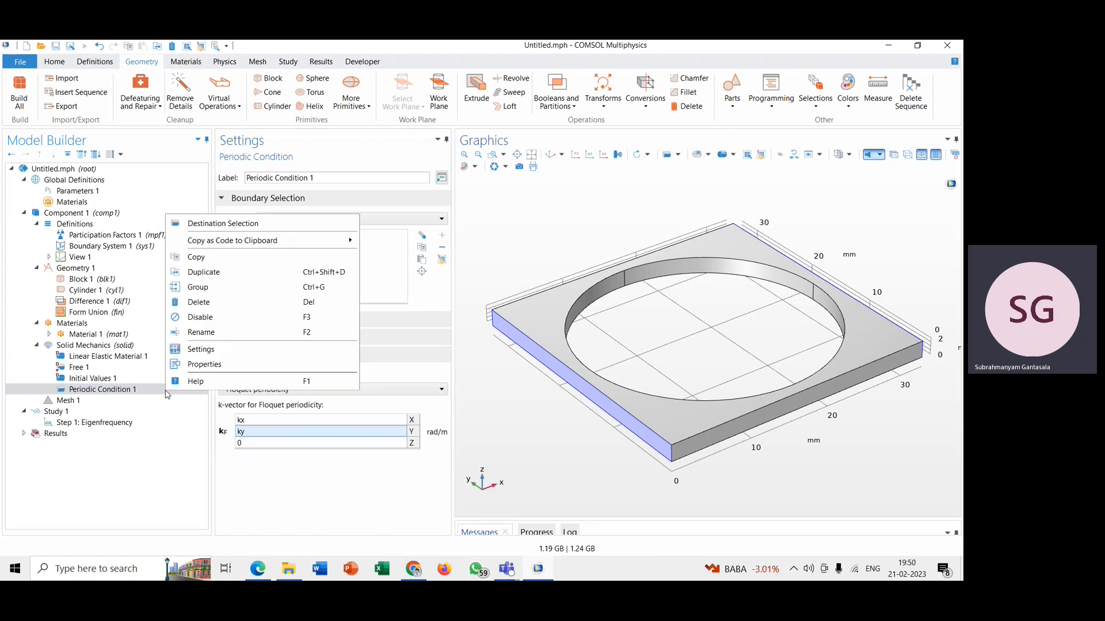
click(217, 273)
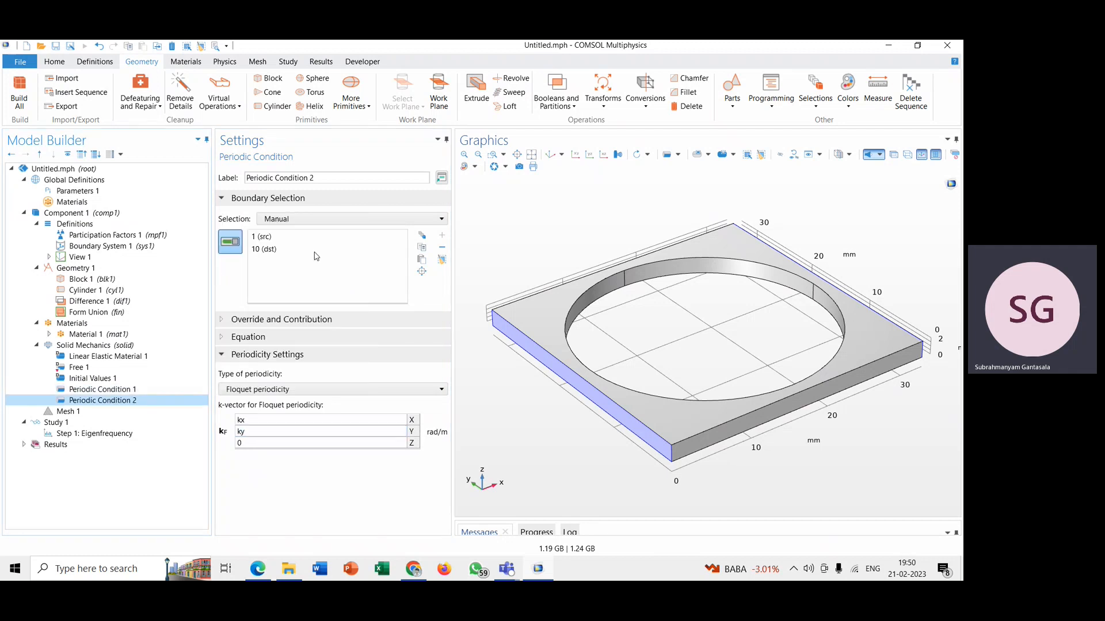
click(442, 260)
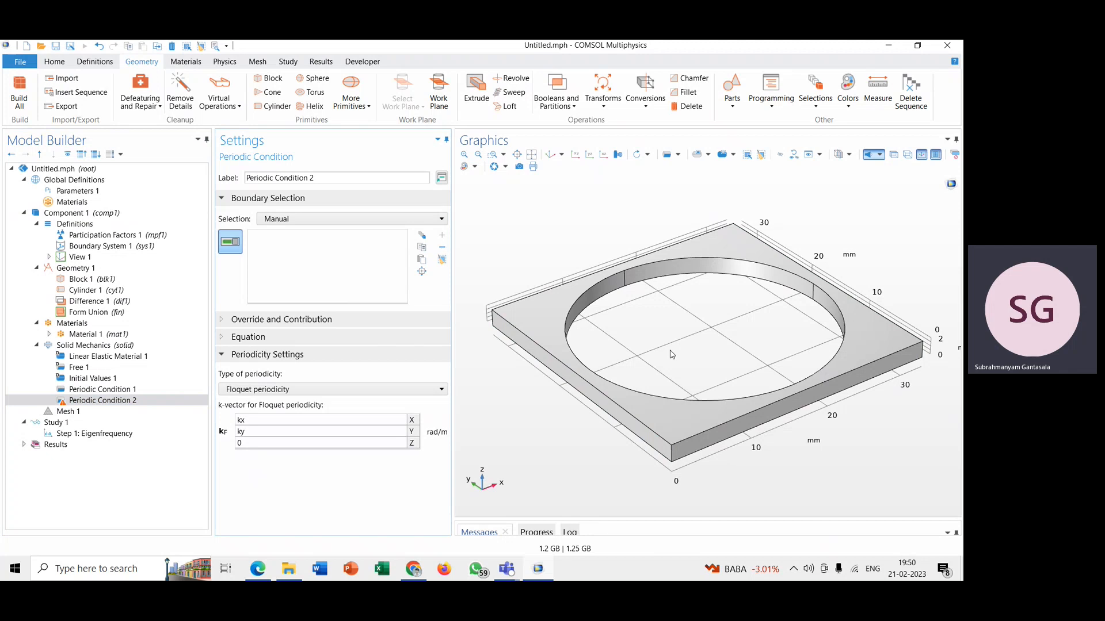
- Assign the two opposite outer faces perpendicular to y, boundaries 2 and 5, to the duplicated periodic condition
click(712, 435)
drag(597, 490, 658, 473)
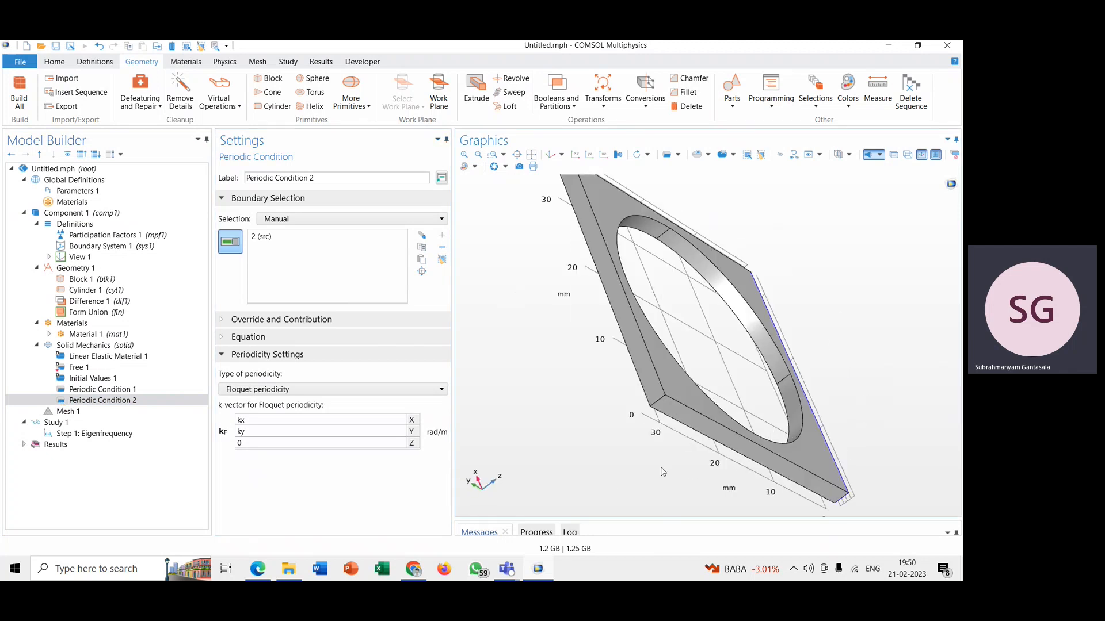
click(607, 282)
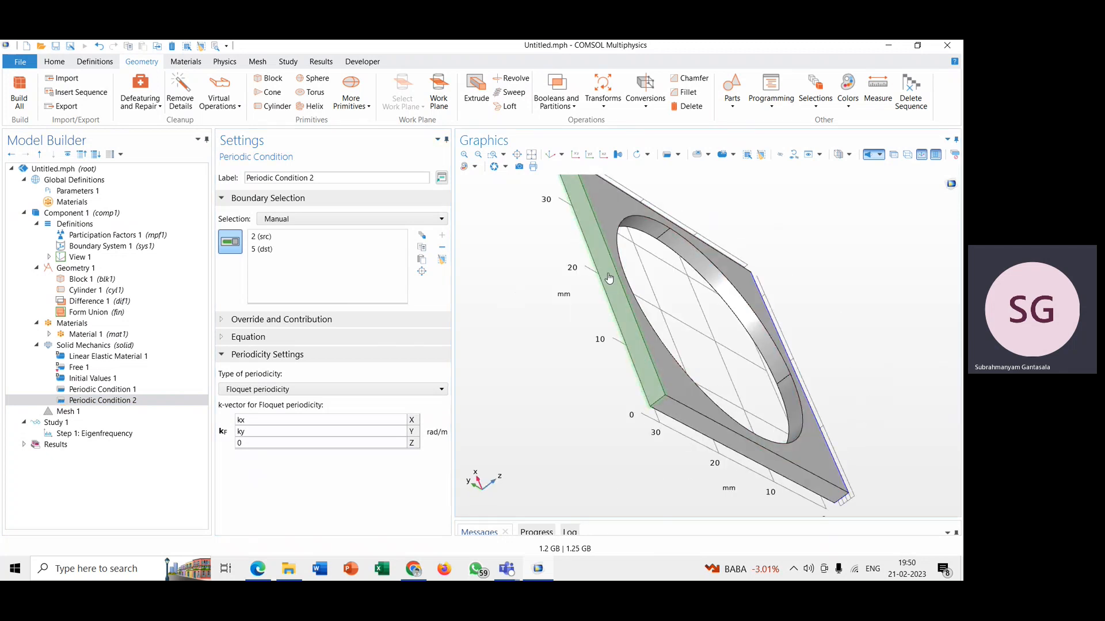
click(550, 154)
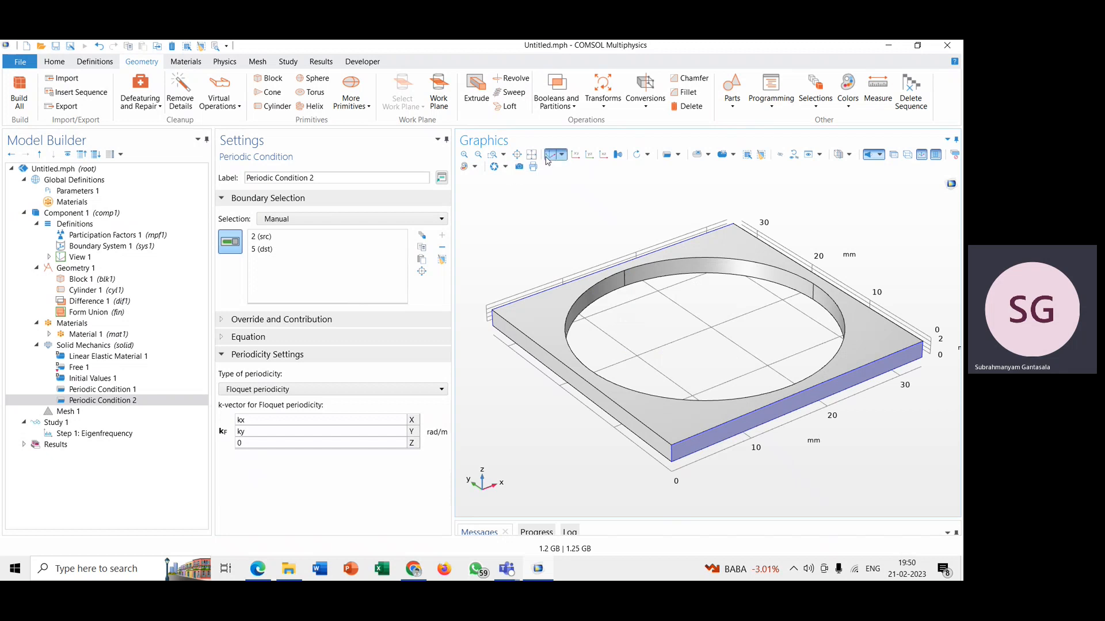
- Set the physics-controlled element size of Mesh 1 to Finer and build the mesh
click(75, 348)
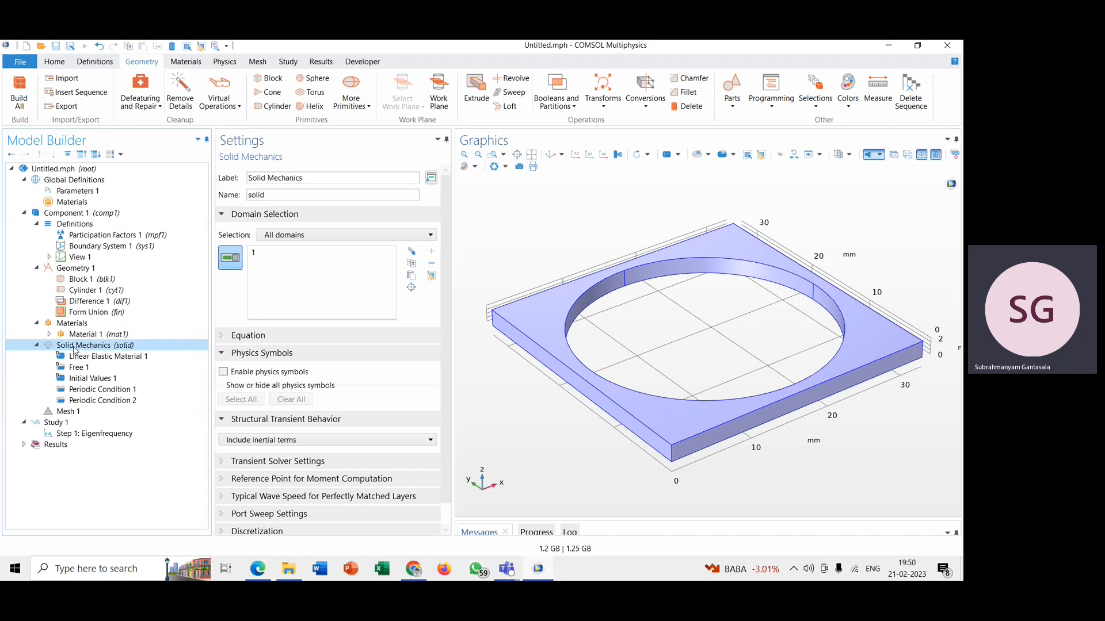
click(37, 345)
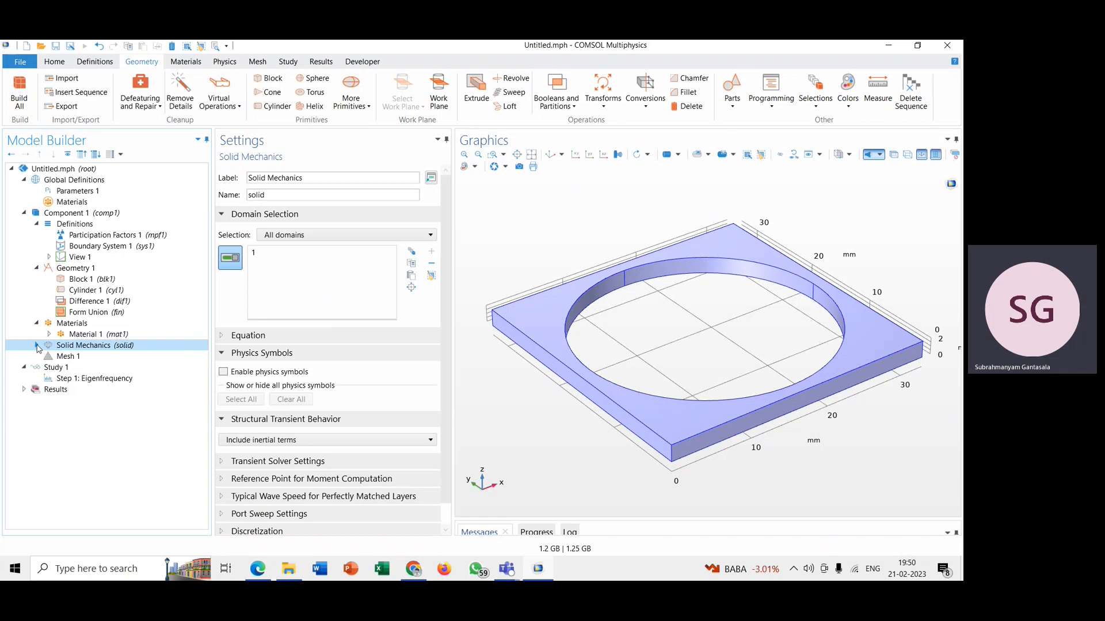
click(53, 358)
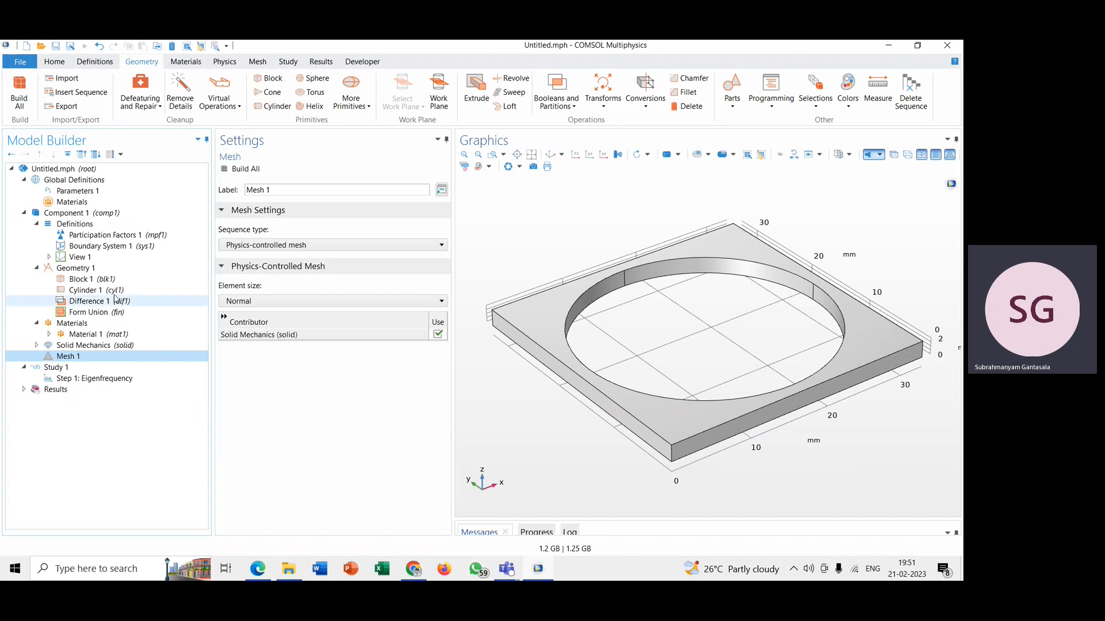
click(224, 301)
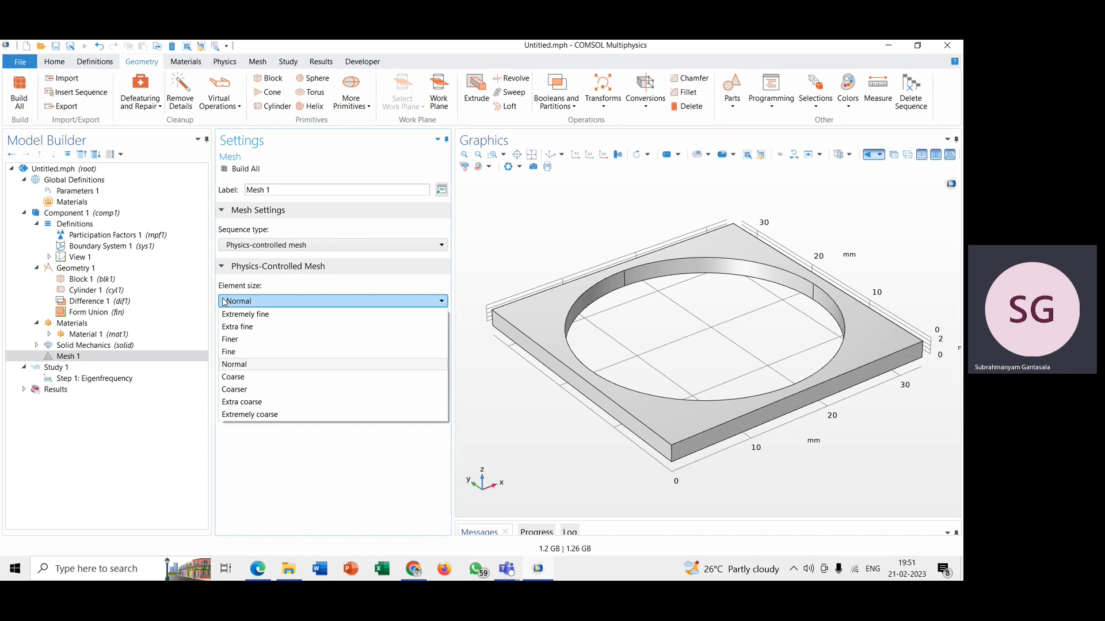
click(235, 340)
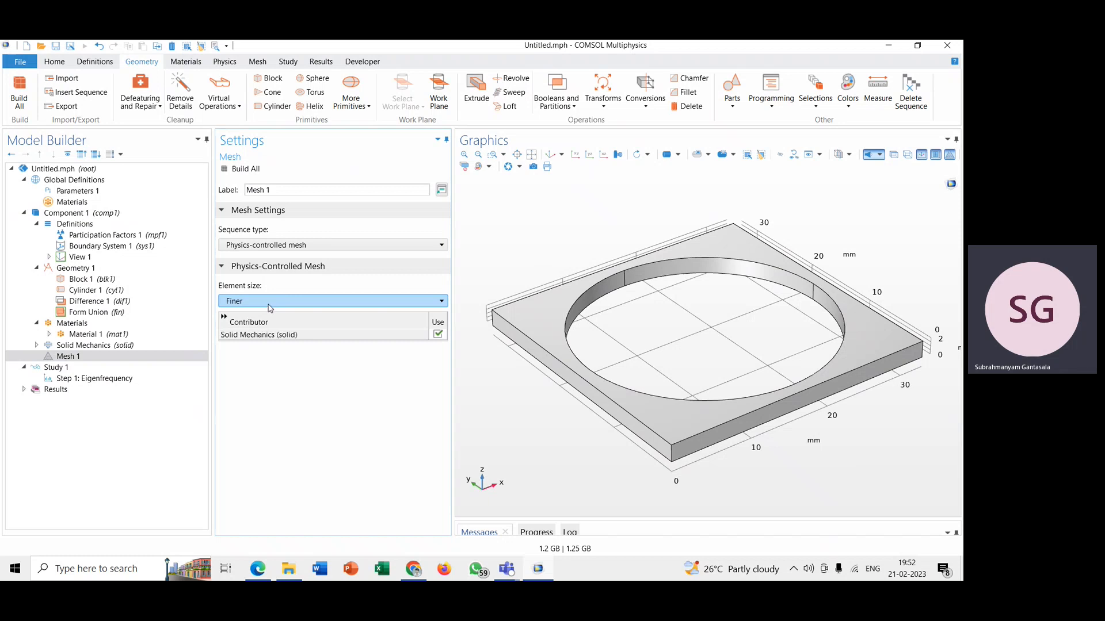
click(240, 170)
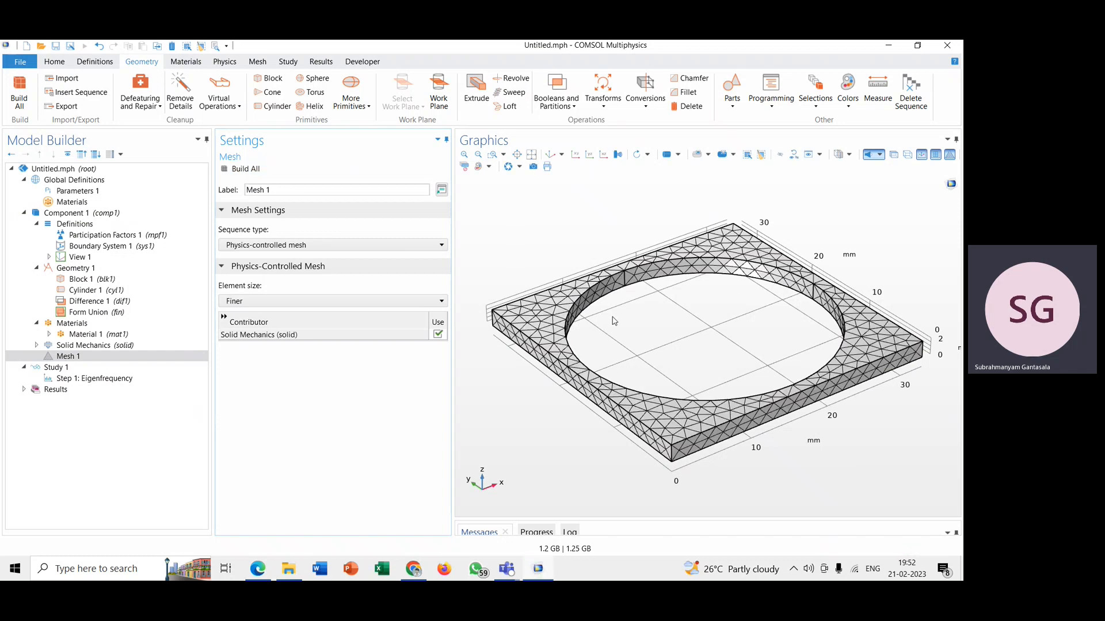
- Set the physics-controlled element size of Mesh 1 to Normal and build the mesh
click(326, 300)
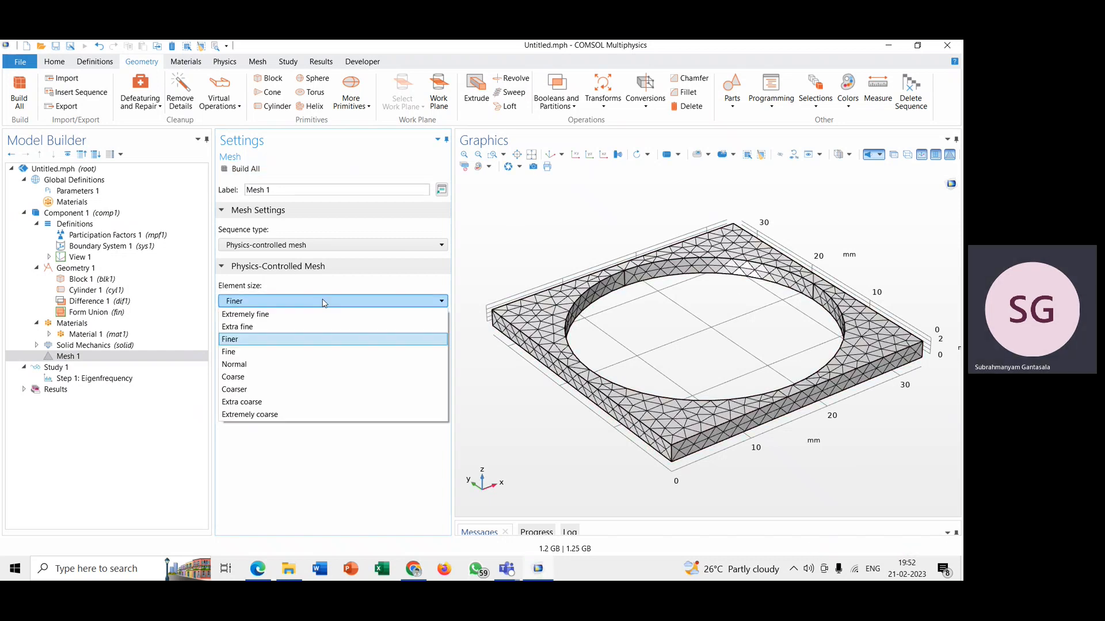
click(302, 365)
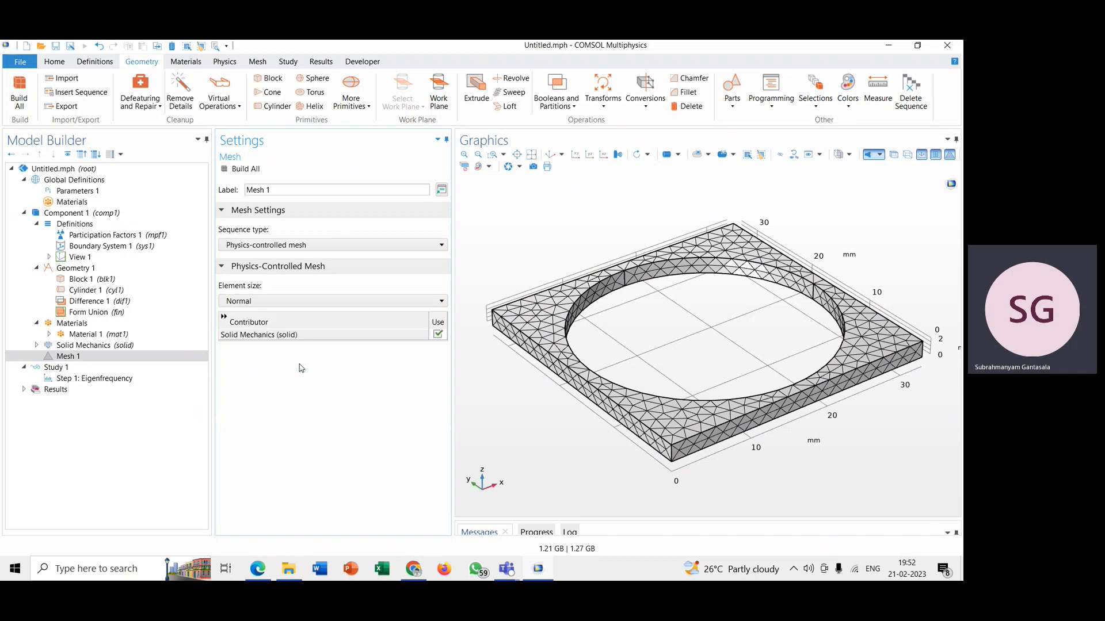
click(244, 171)
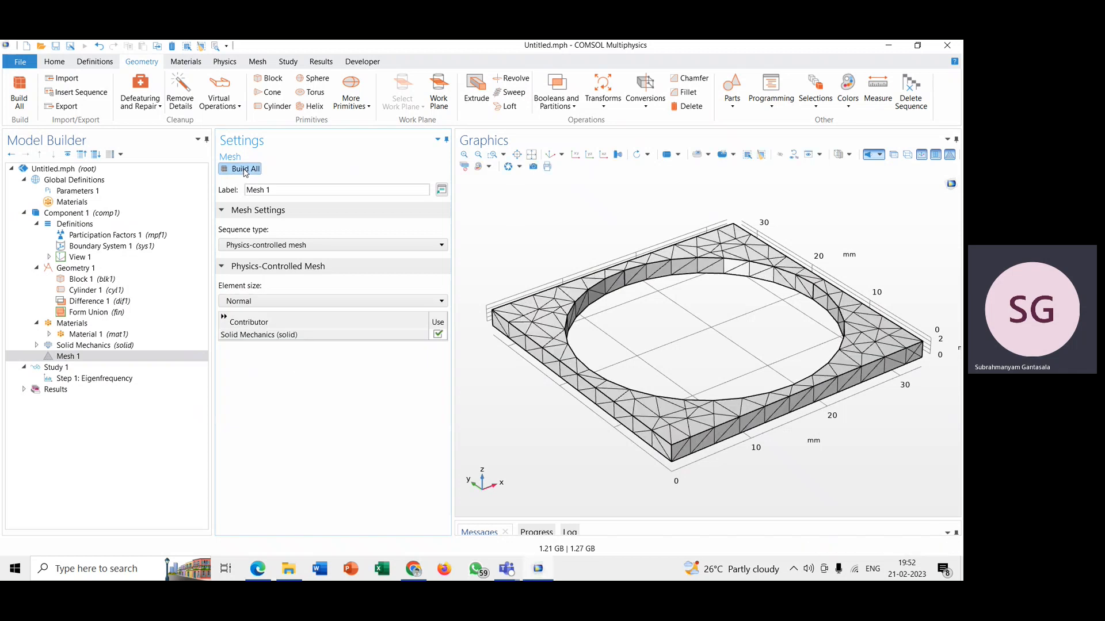
- Rebuild Mesh 1 with the Finer element size and enlarge the message log to read the element counts
click(294, 301)
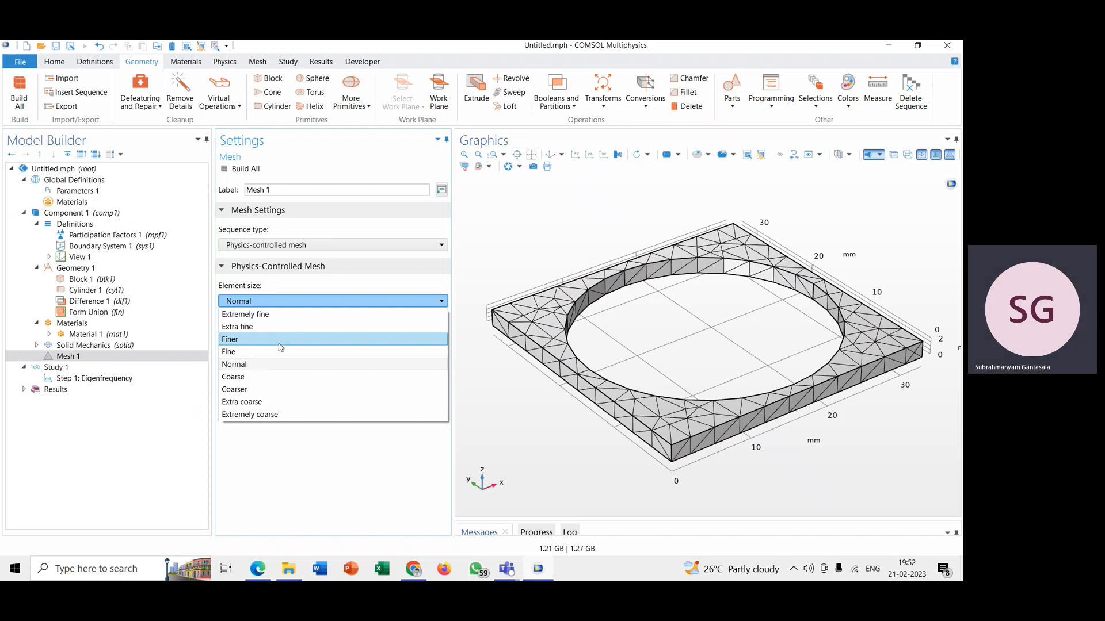
click(279, 341)
click(251, 171)
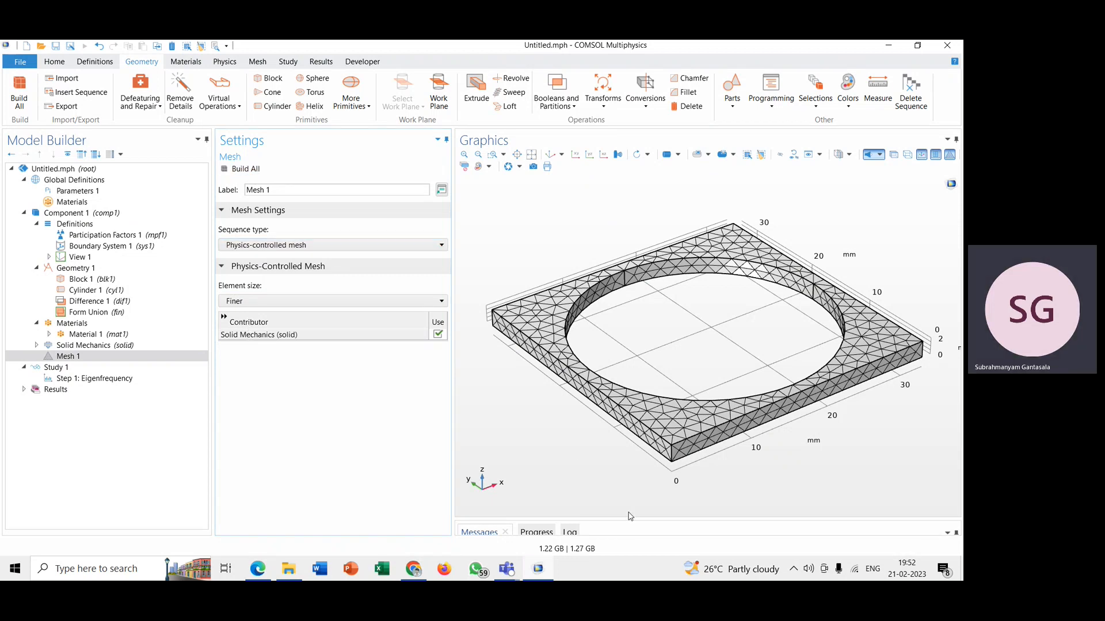
drag(627, 524, 623, 418)
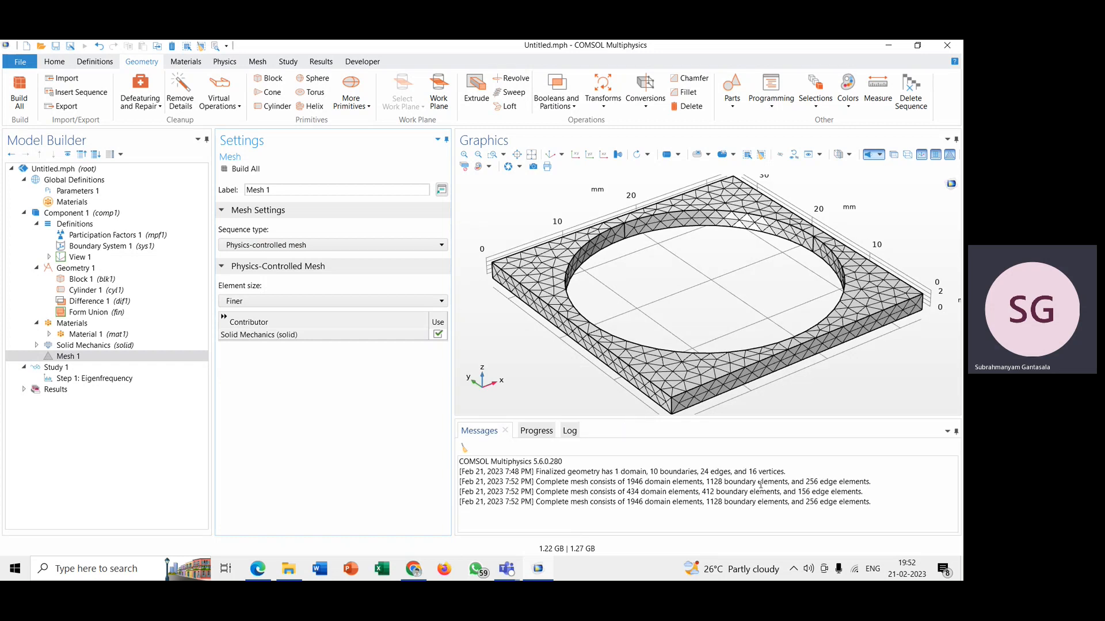
- Set the element size of Mesh 1 to Extremely fine and build the mesh
click(255, 301)
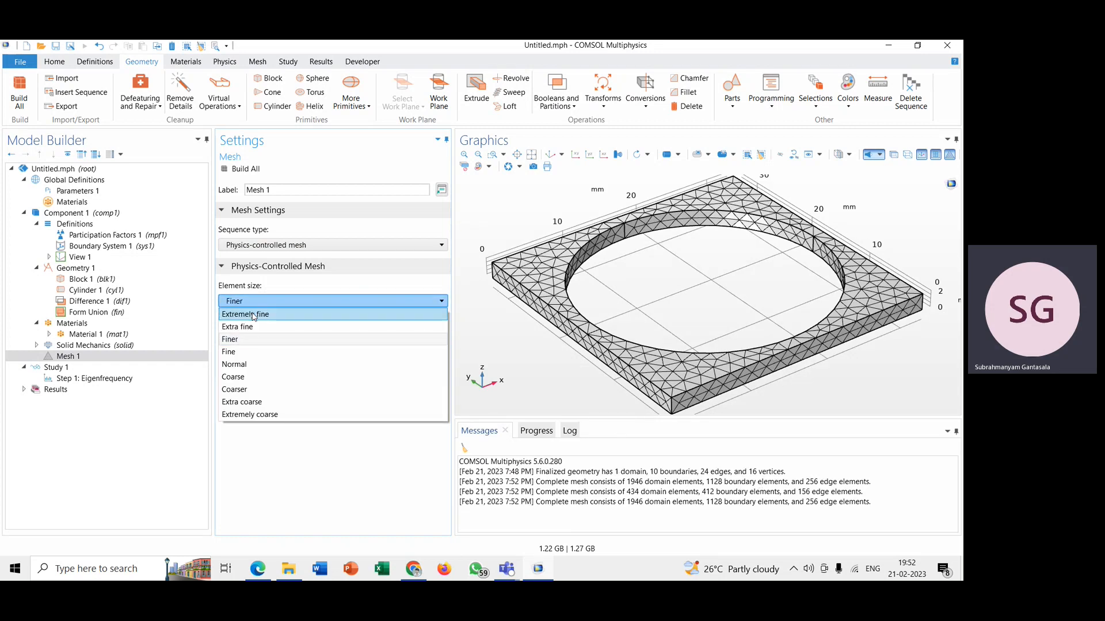
click(253, 315)
click(244, 171)
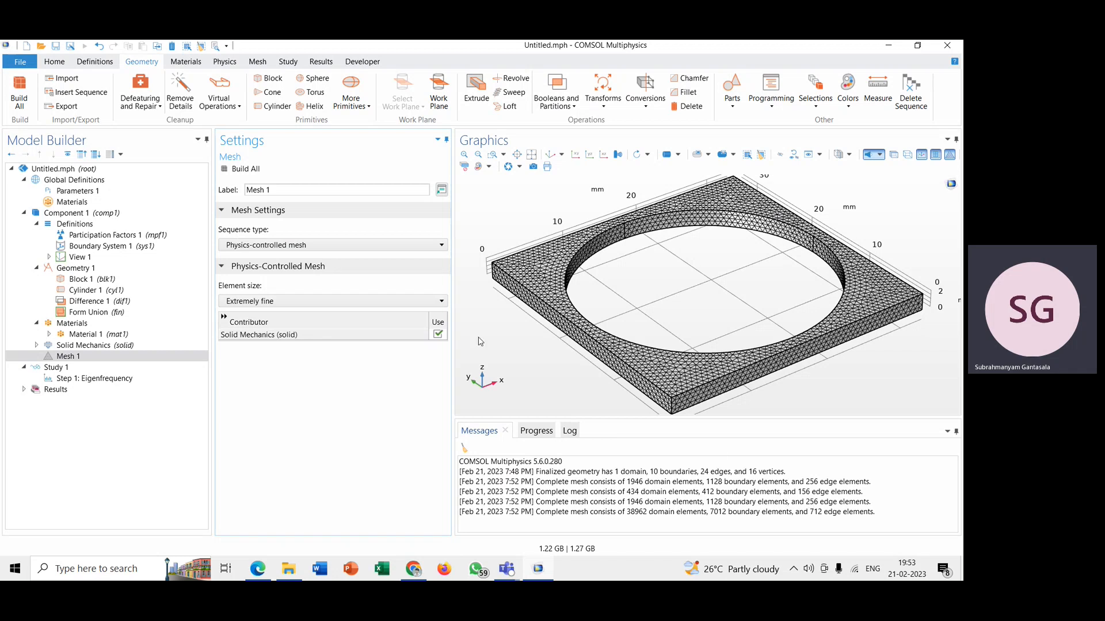
- Return the element size of Mesh 1 to Finer, rebuild the mesh and shrink the message log
click(377, 303)
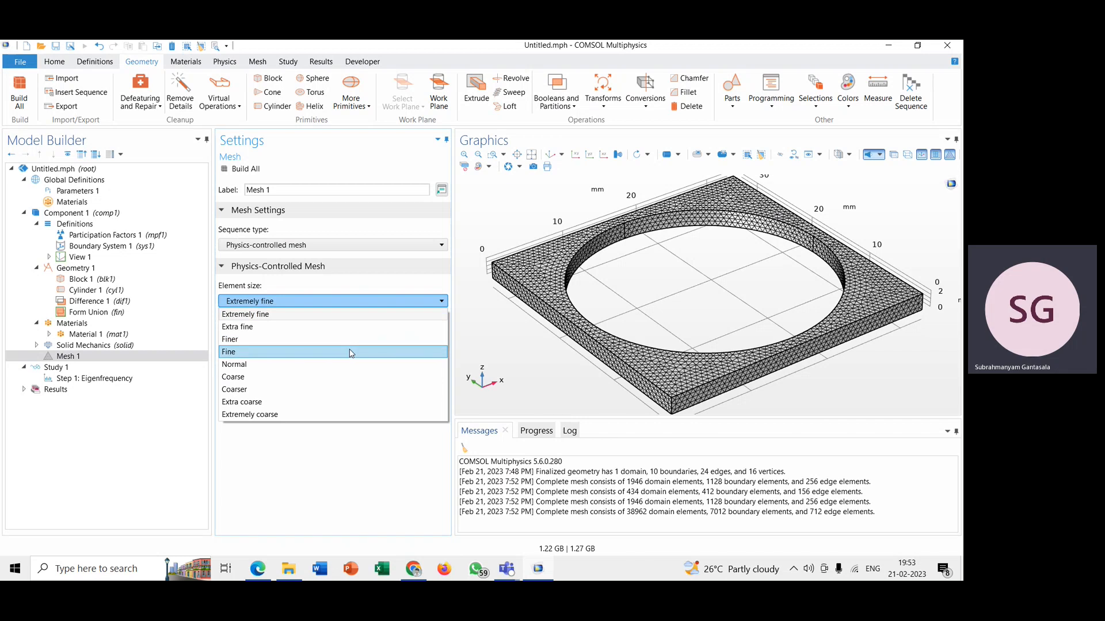
click(341, 340)
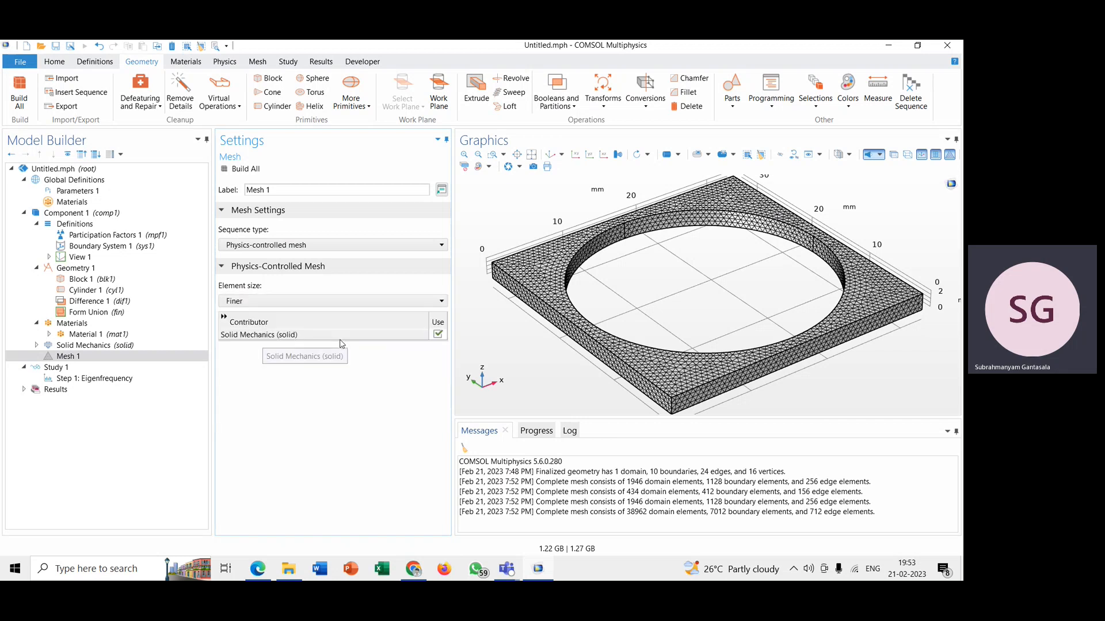
click(253, 170)
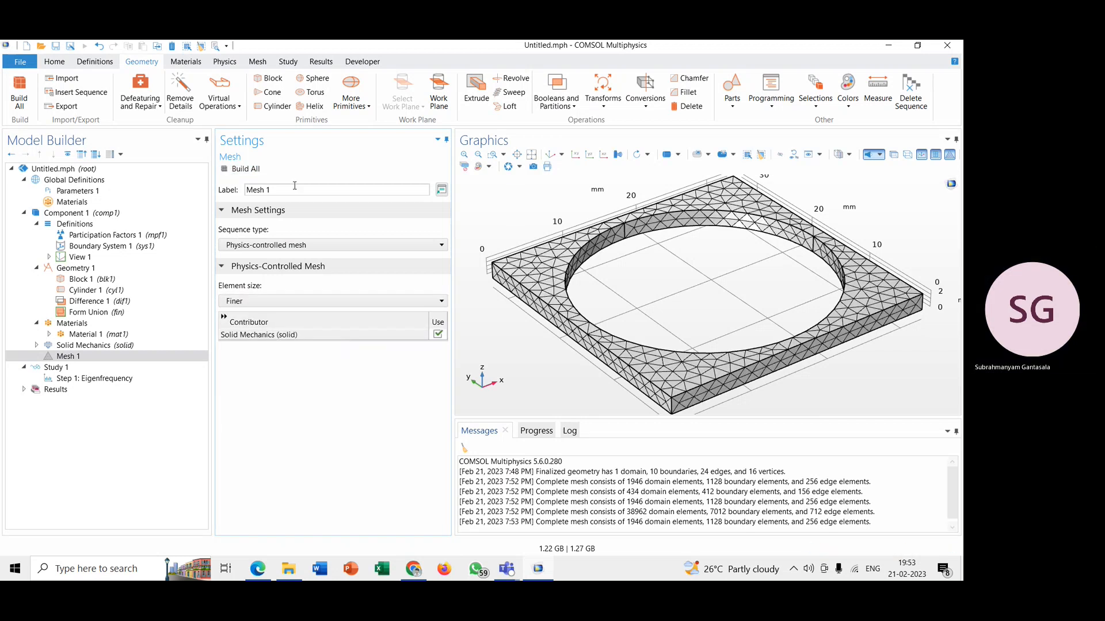
drag(589, 415, 589, 498)
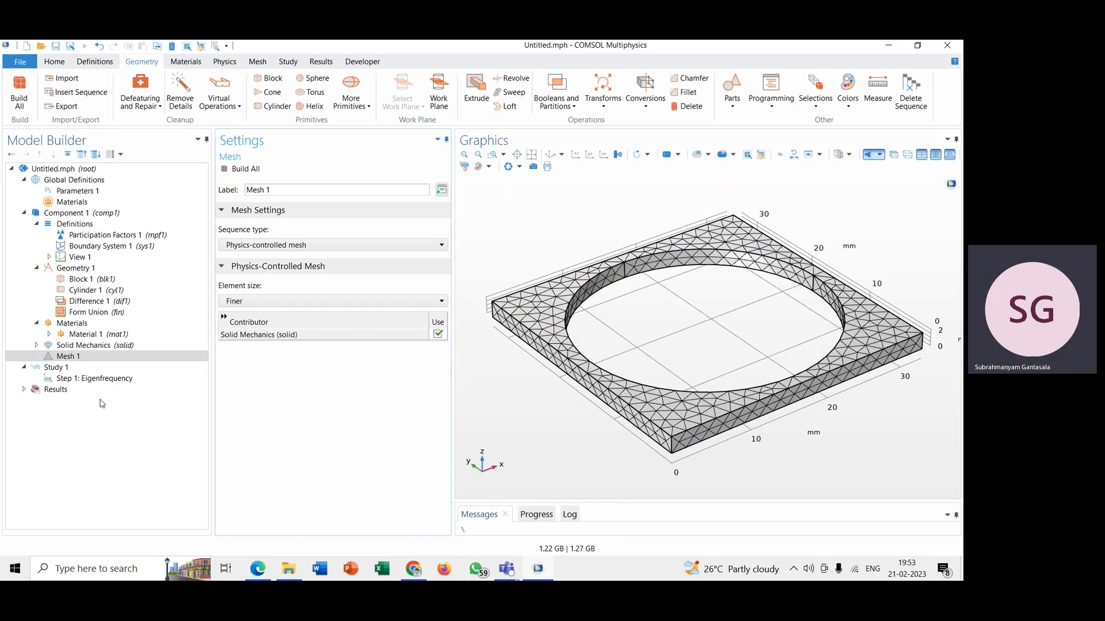
- Add a Parametric Sweep to Study 1 and set its sweep type to All combinations
click(58, 367)
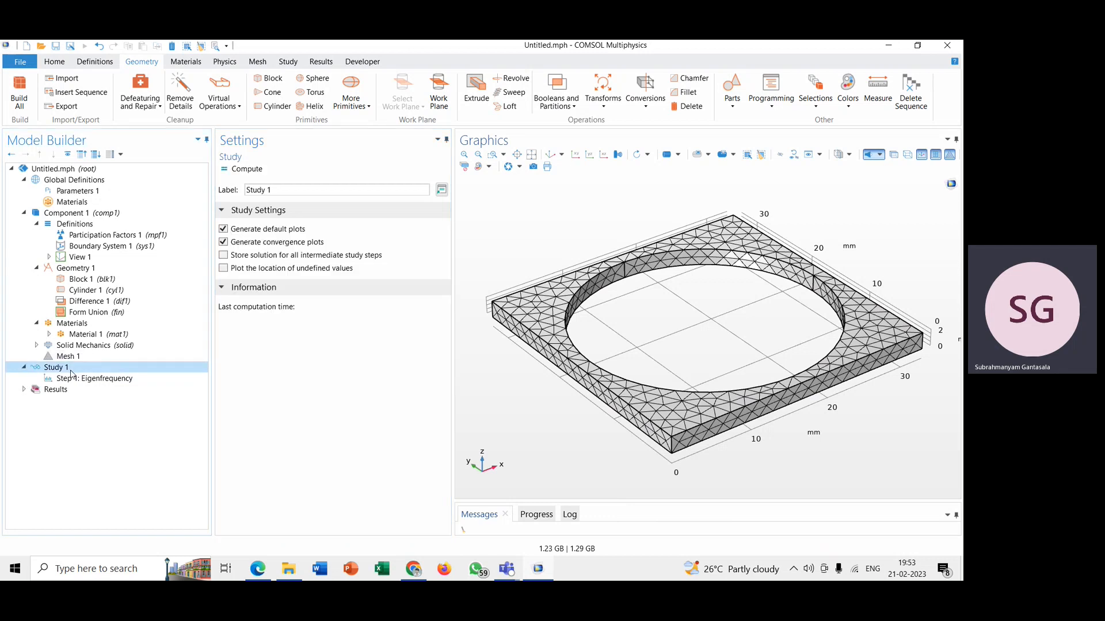
click(74, 378)
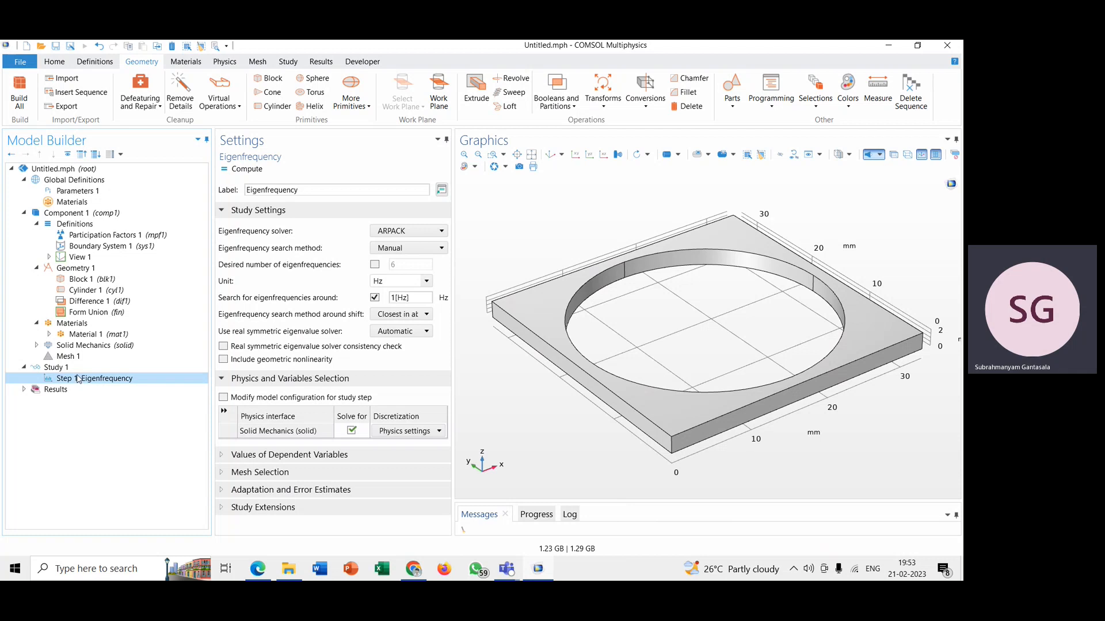
click(58, 367)
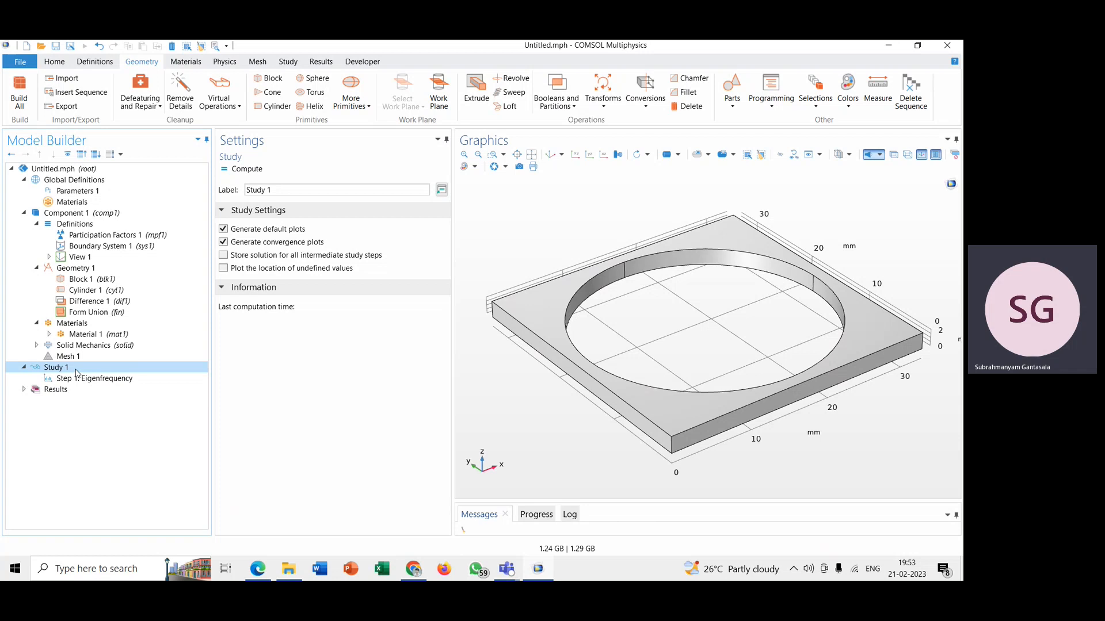
right_click(77, 371)
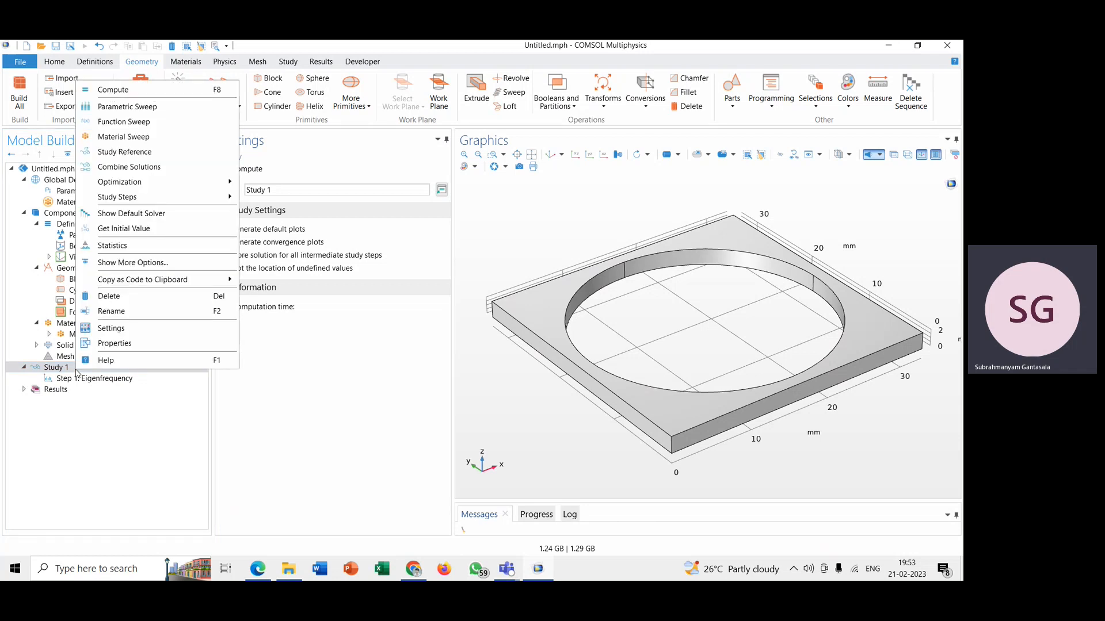
click(162, 115)
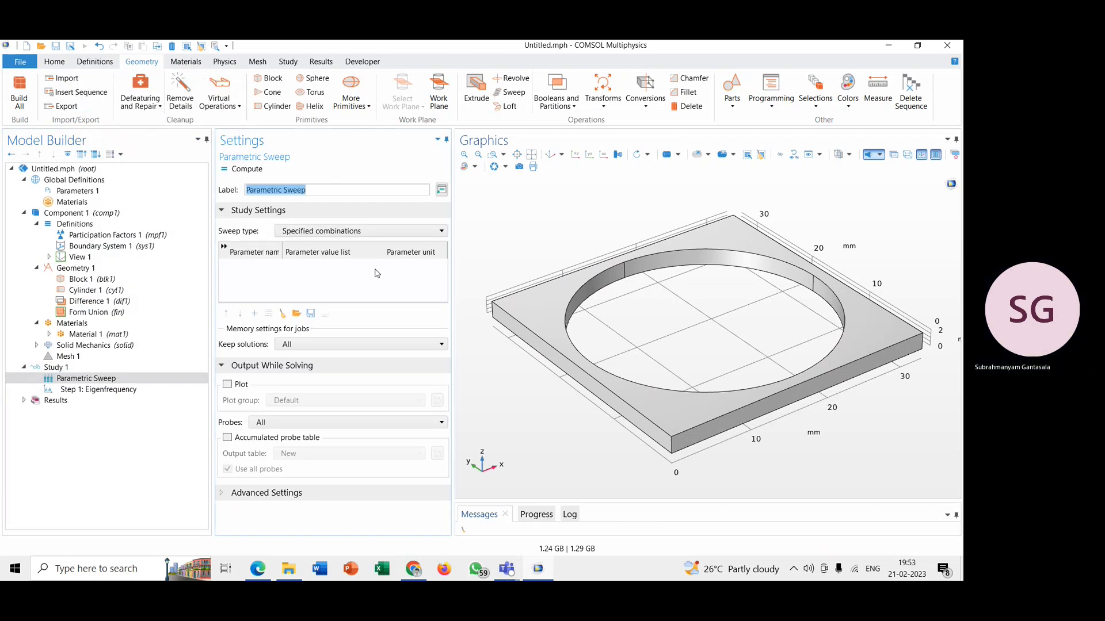
click(291, 233)
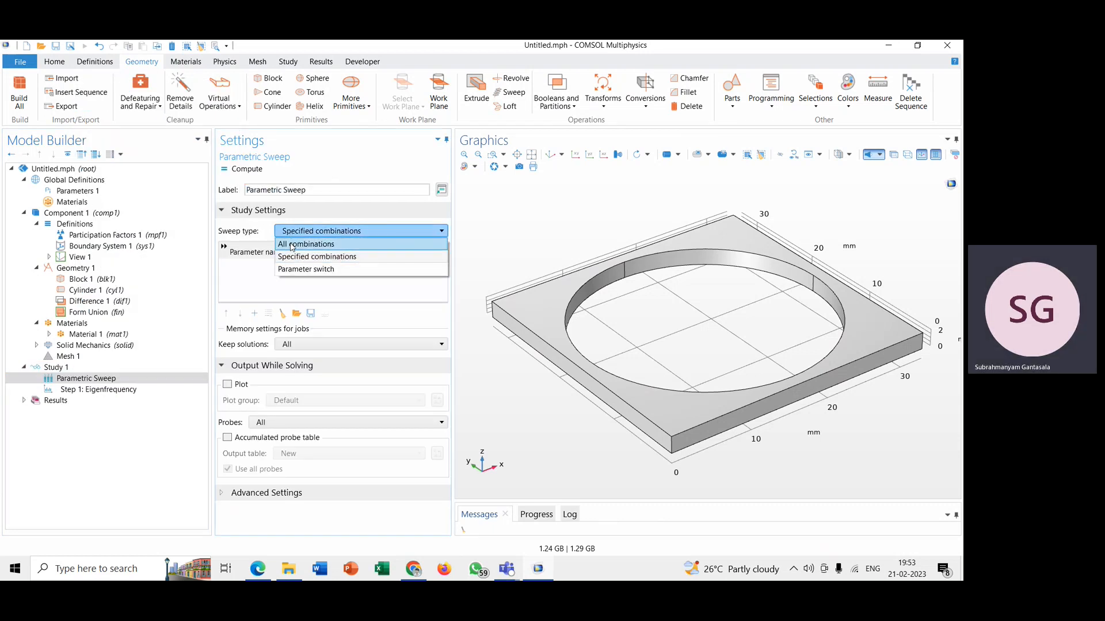
click(292, 243)
- Add a parameter row to the Parametric Sweep and choose k as the swept parameter
click(253, 314)
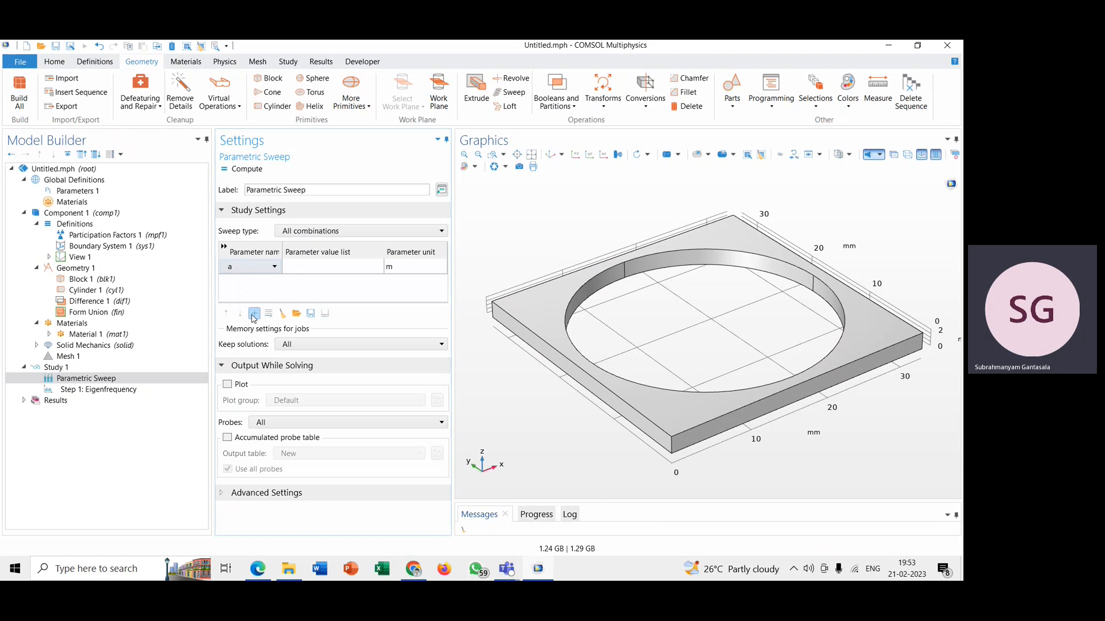
click(253, 266)
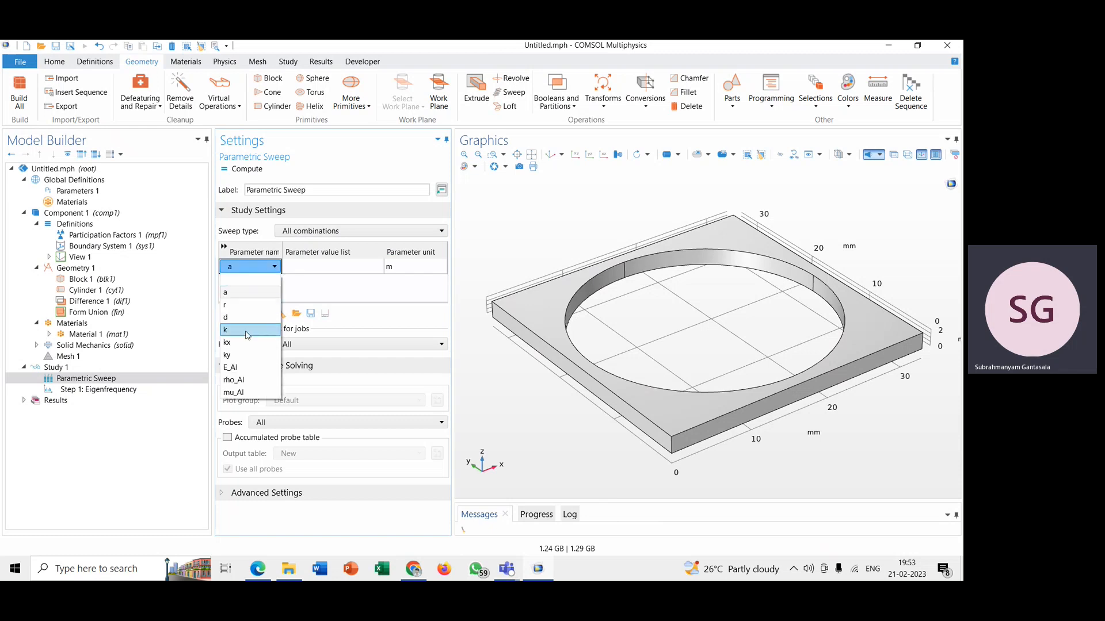
click(248, 330)
click(305, 266)
click(304, 267)
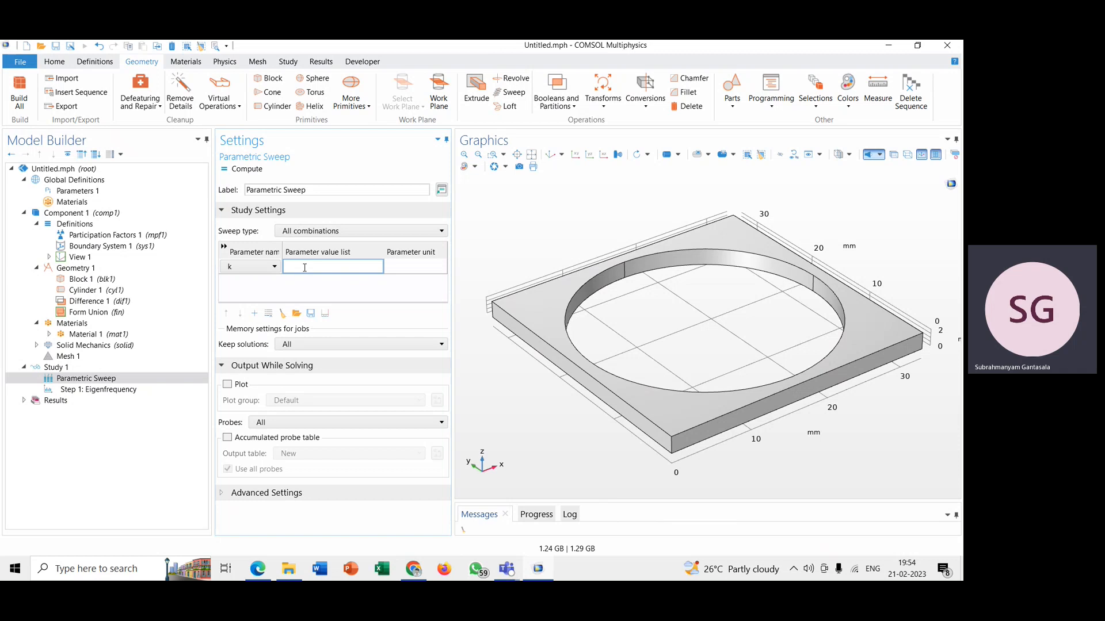
- Define the value list of k as a range by Number of values, from 0 to 3 with 40 values
click(324, 314)
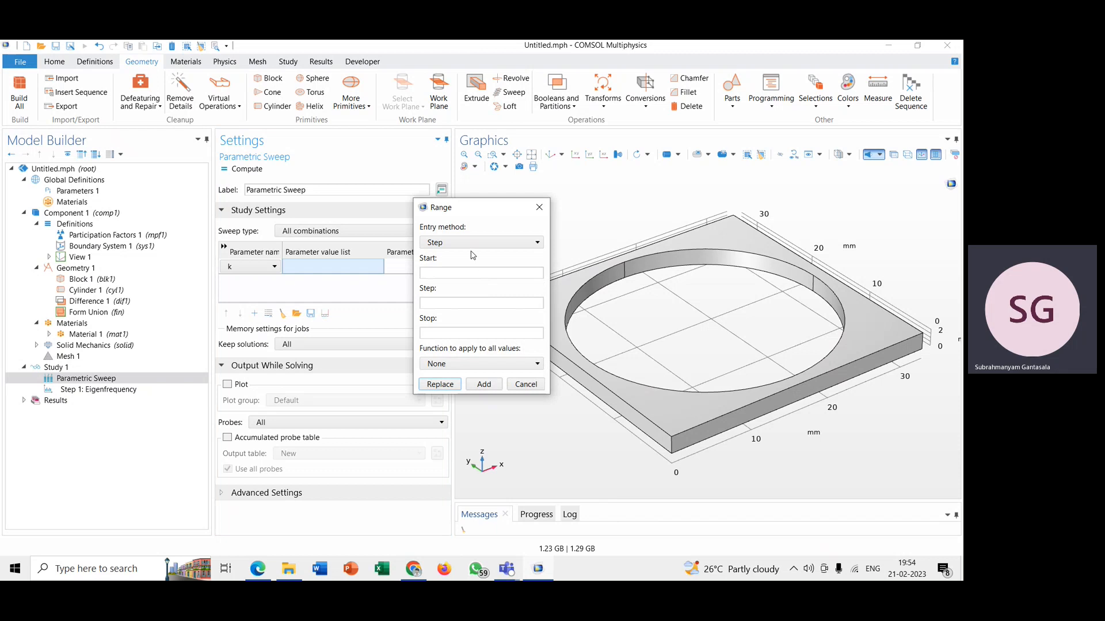
click(468, 243)
click(472, 268)
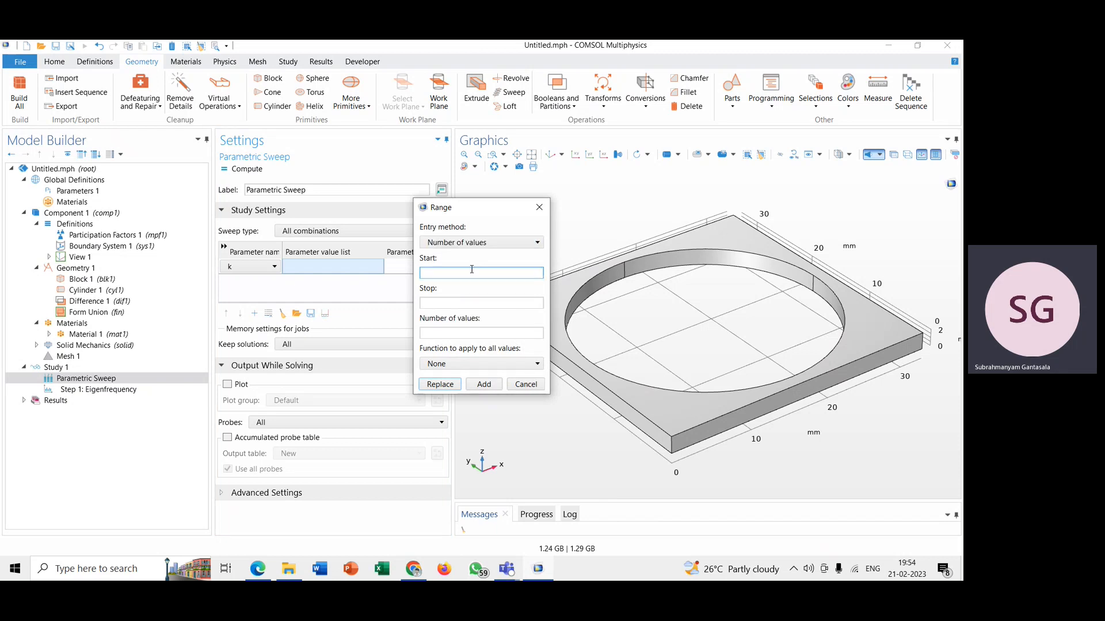
text(0)
click(469, 297)
text(3)
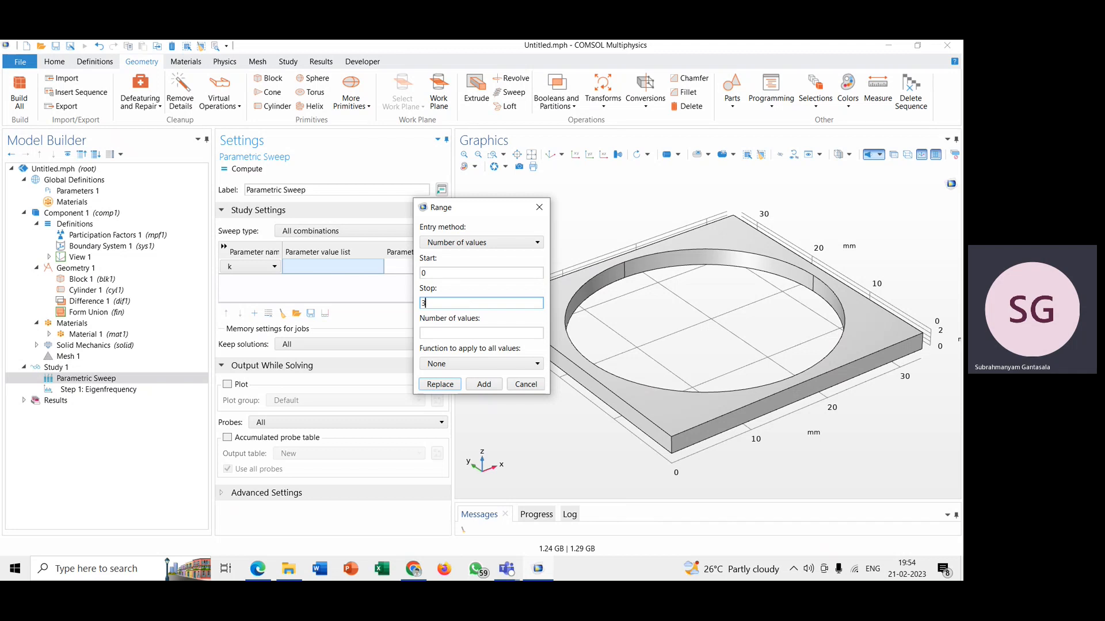
click(473, 333)
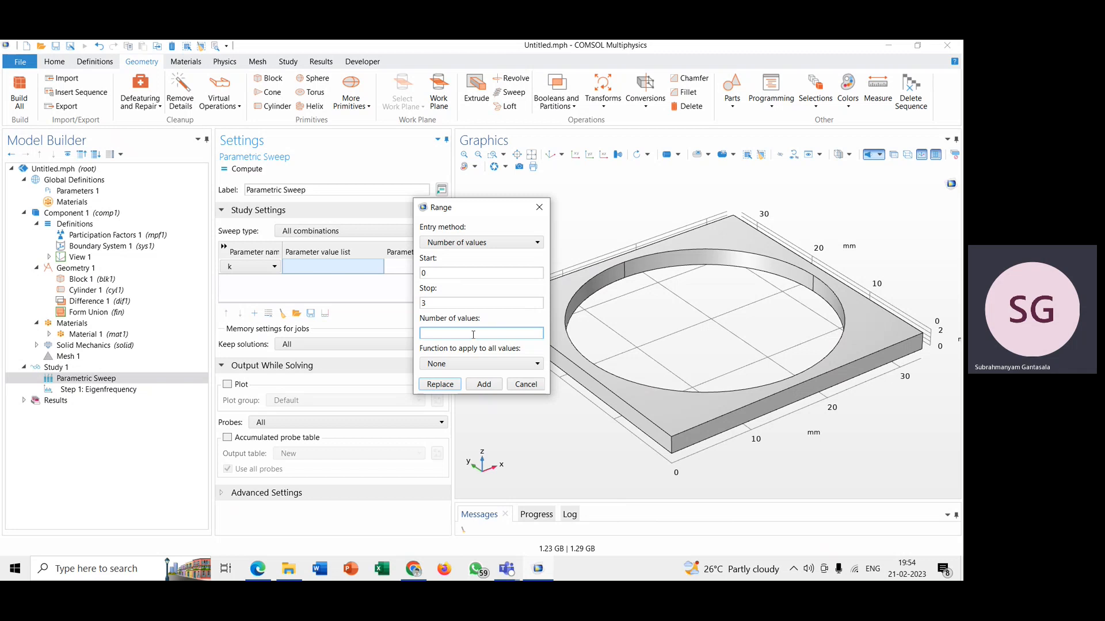
text(40)
click(460, 387)
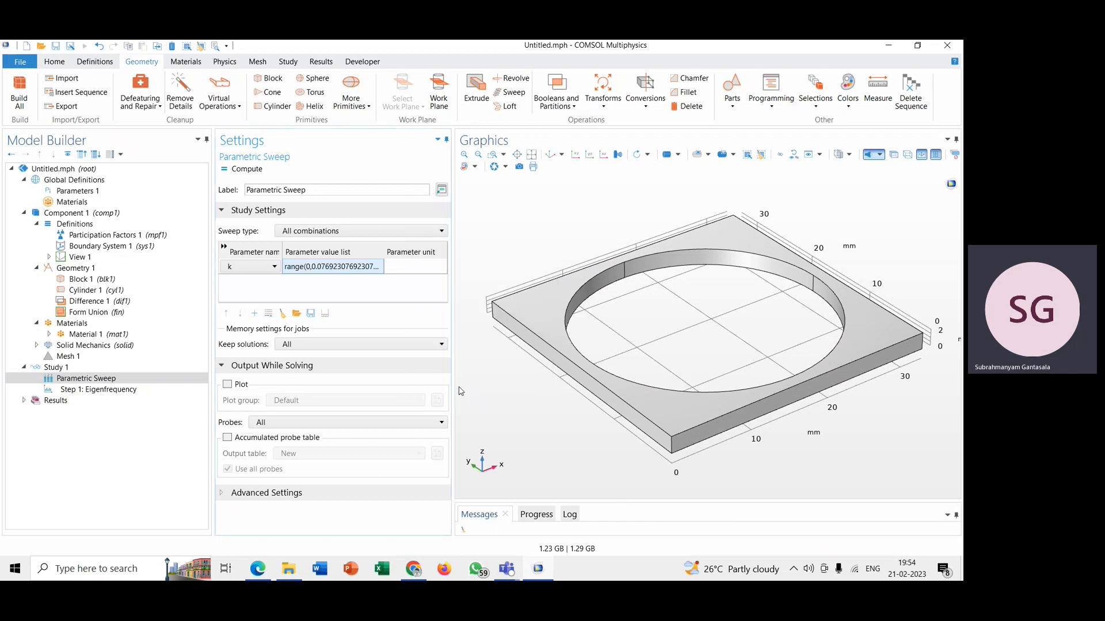
click(403, 269)
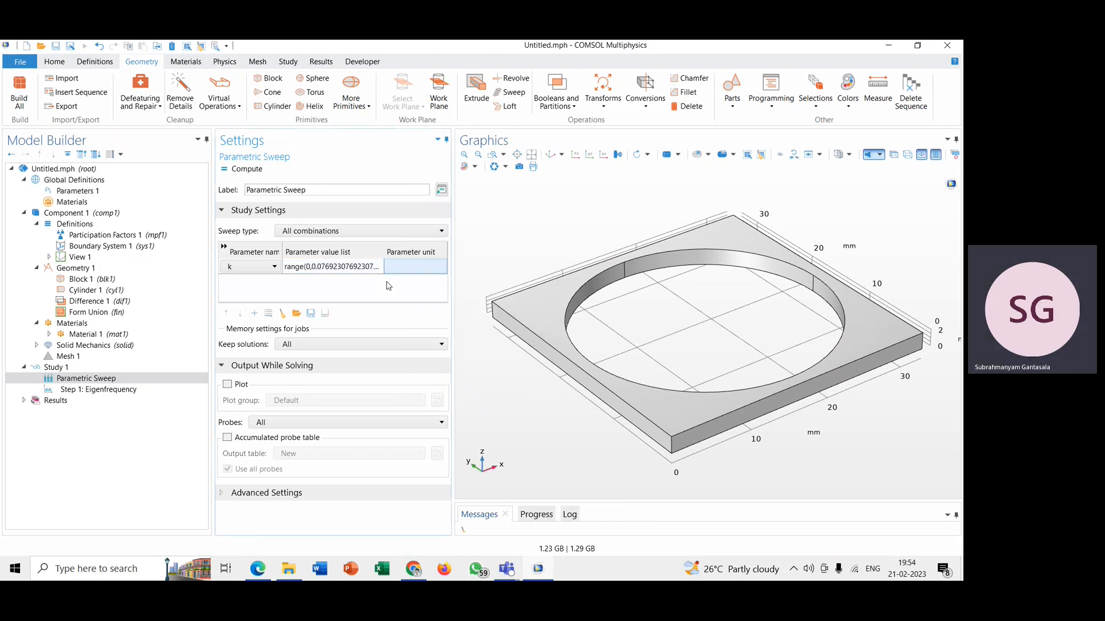
click(344, 265)
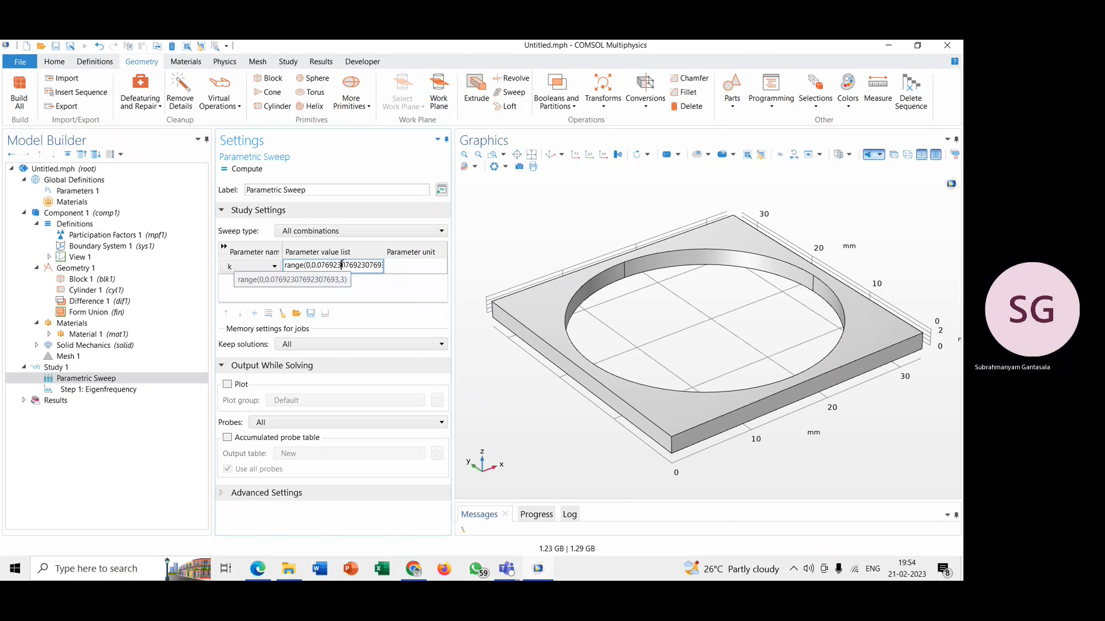
click(371, 286)
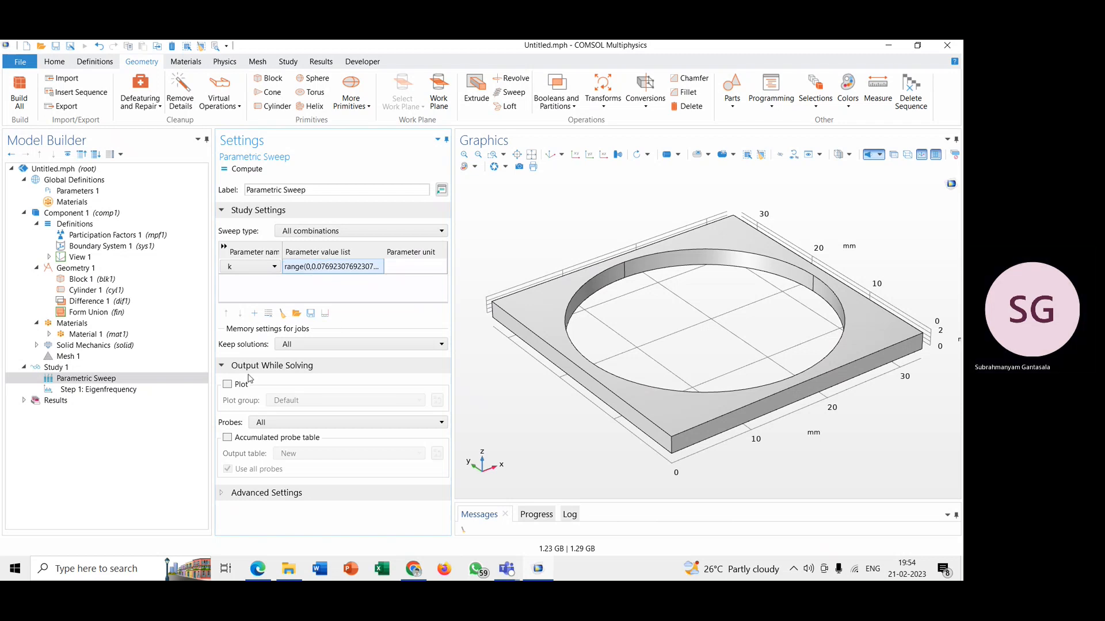
- Set the Eigenfrequency study step's desired number of eigenfrequencies to 10 and its frequency unit to kHz
click(78, 391)
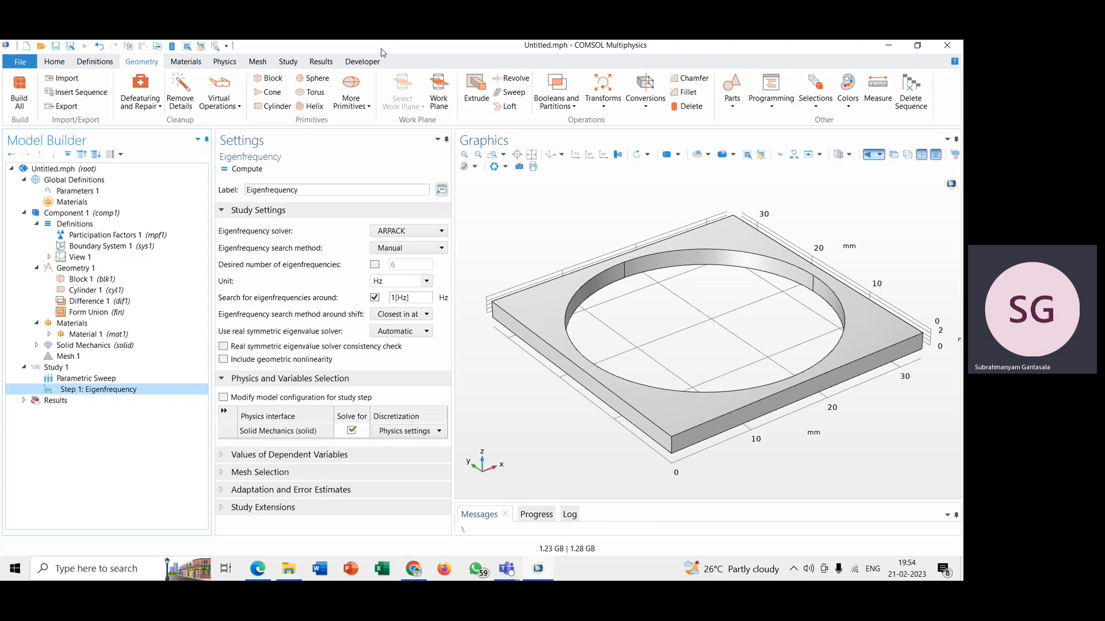
click(375, 264)
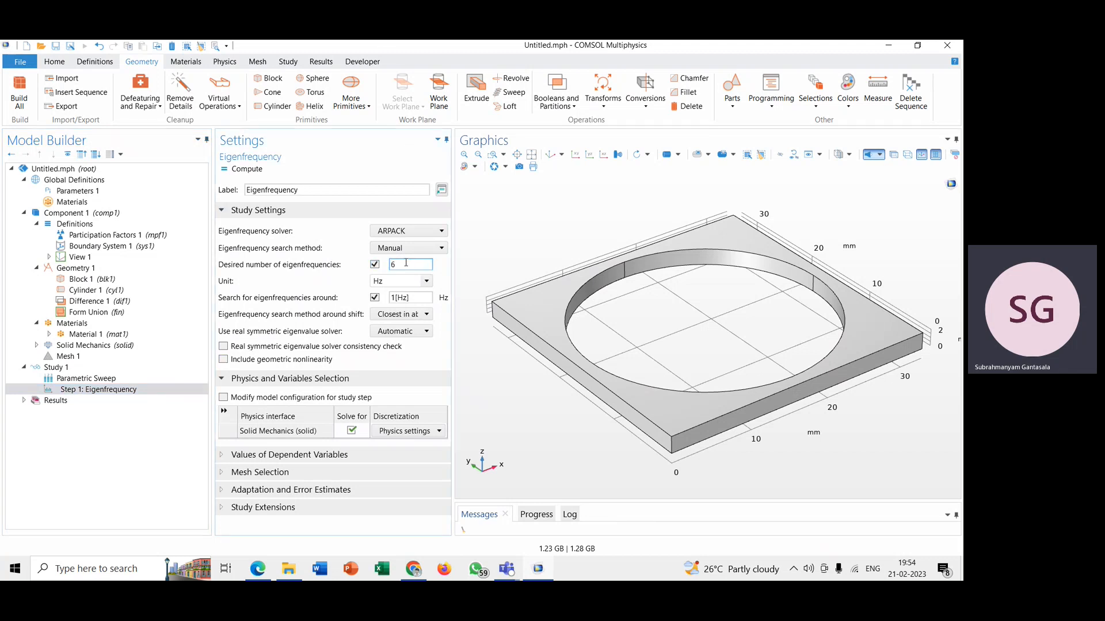
double_click(406, 263)
text(10)
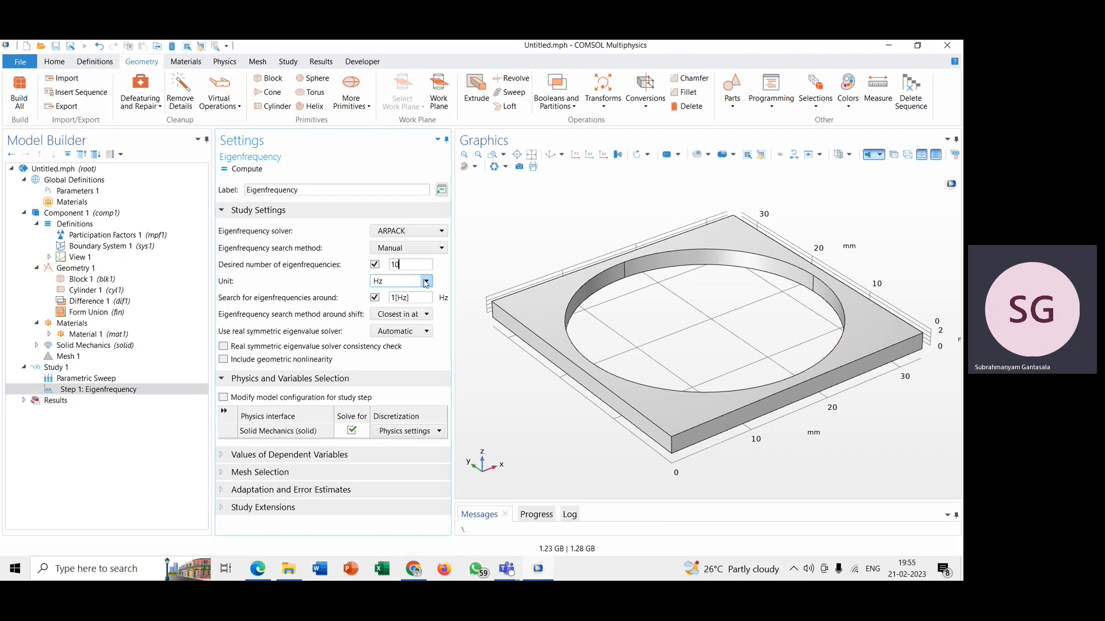
click(425, 283)
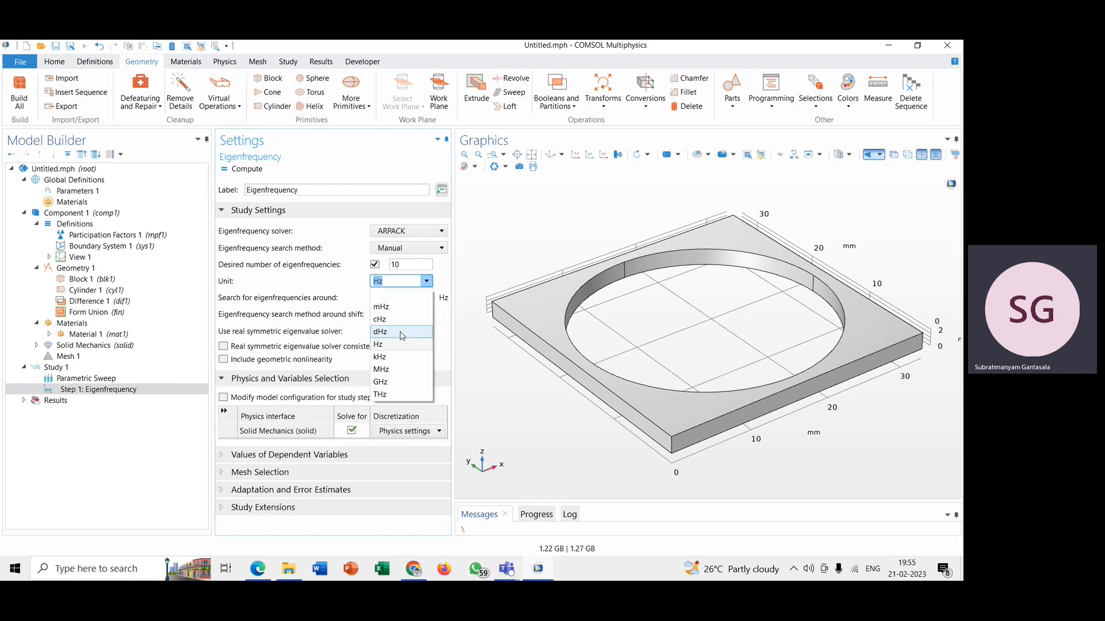
click(394, 357)
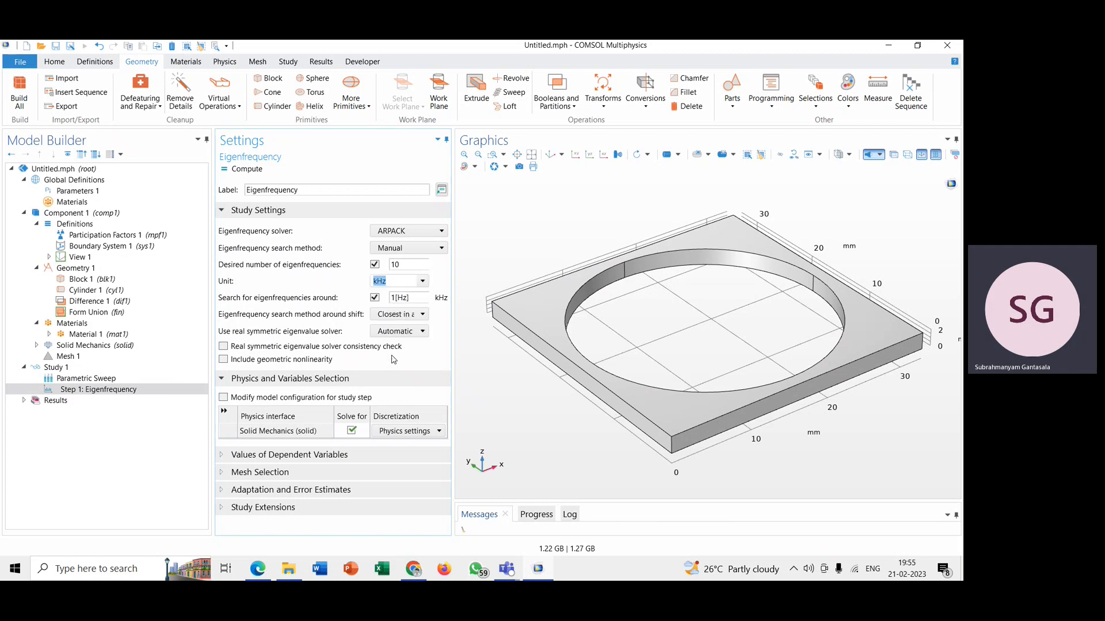
click(415, 249)
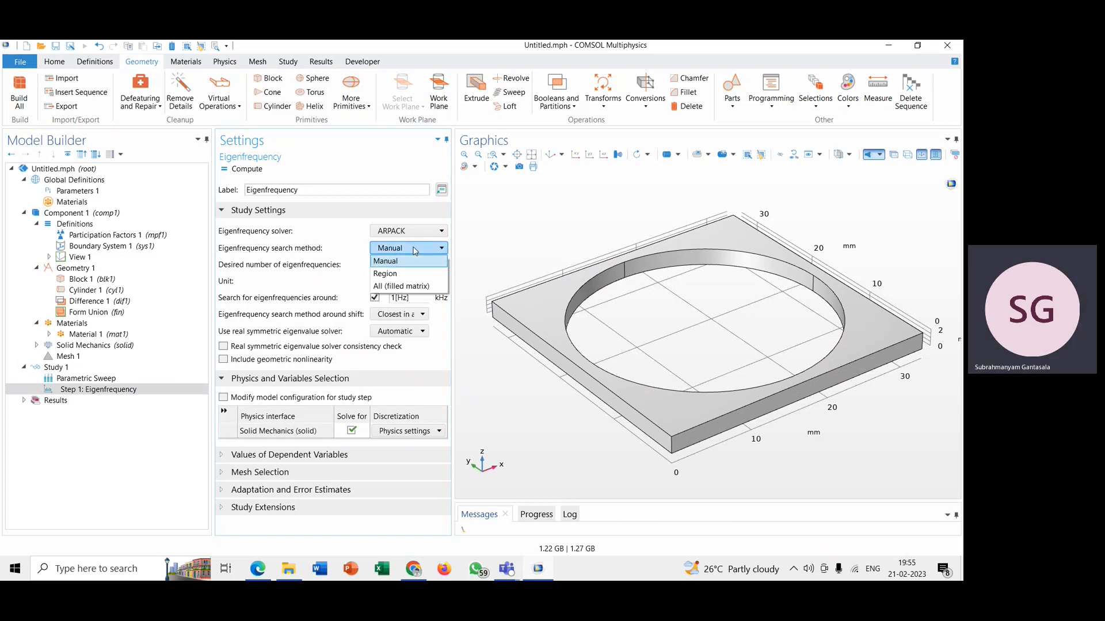
click(414, 251)
click(406, 232)
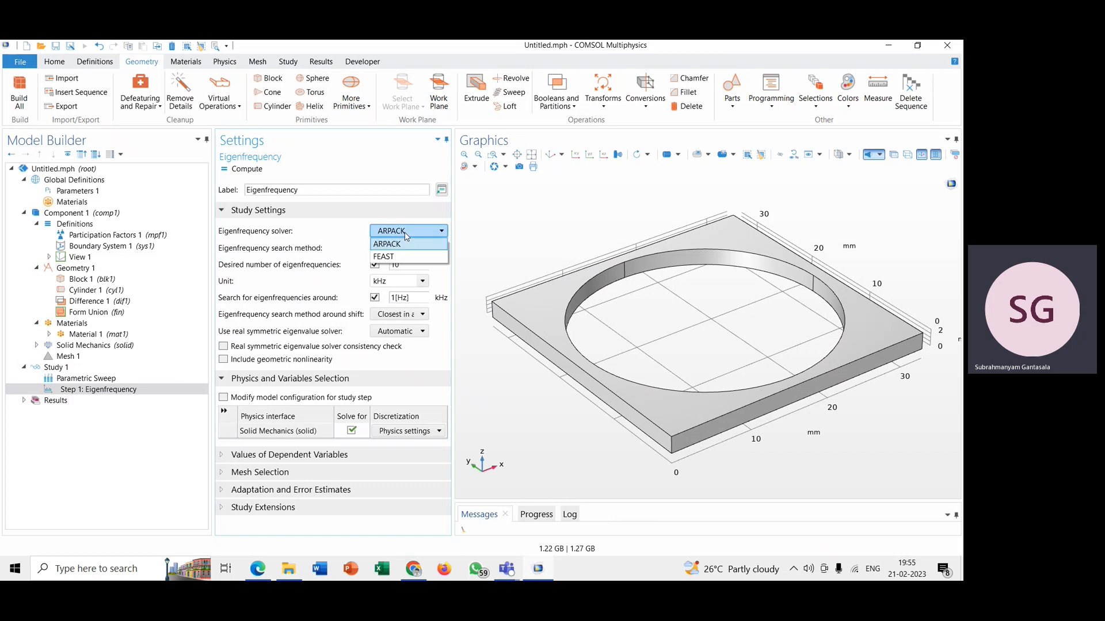
click(406, 232)
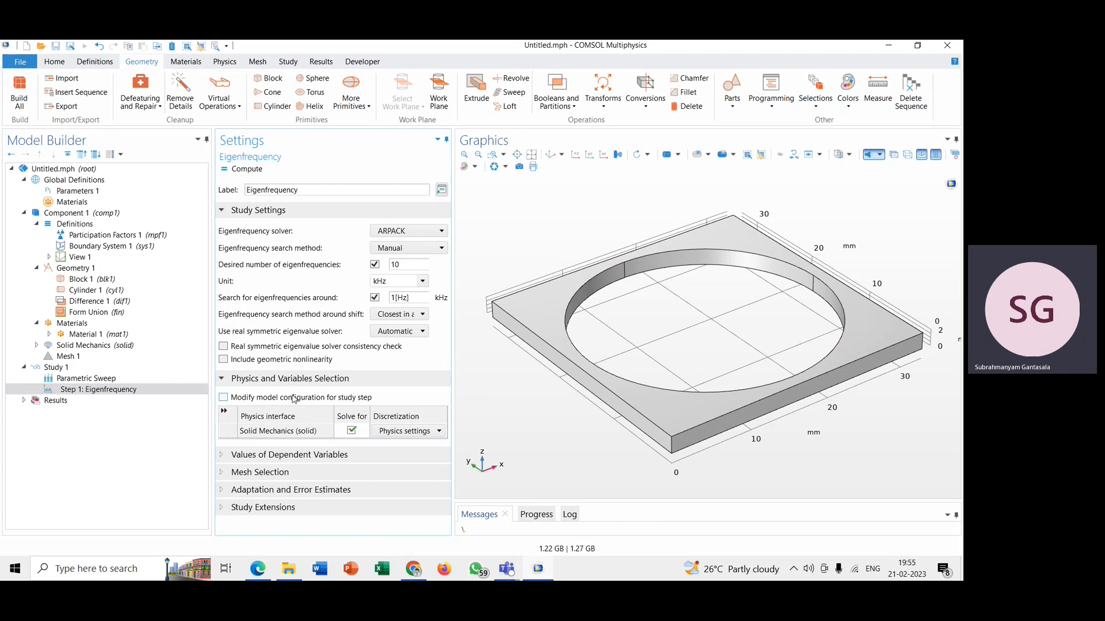
- Compute Study 1 with its parametric sweep and eigenfrequency step
click(125, 380)
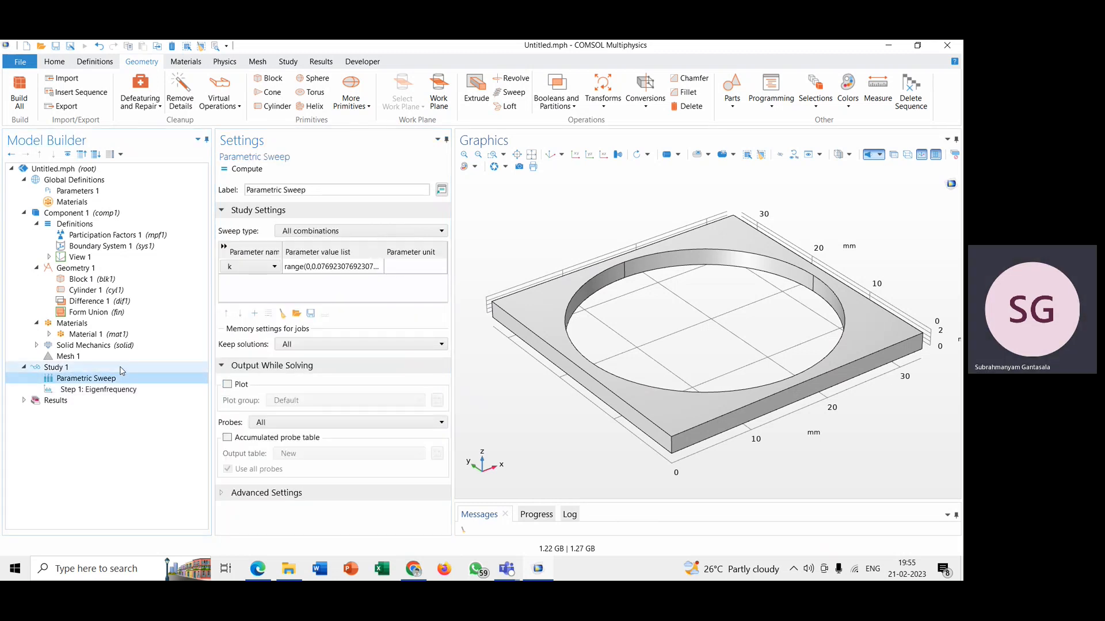
click(122, 369)
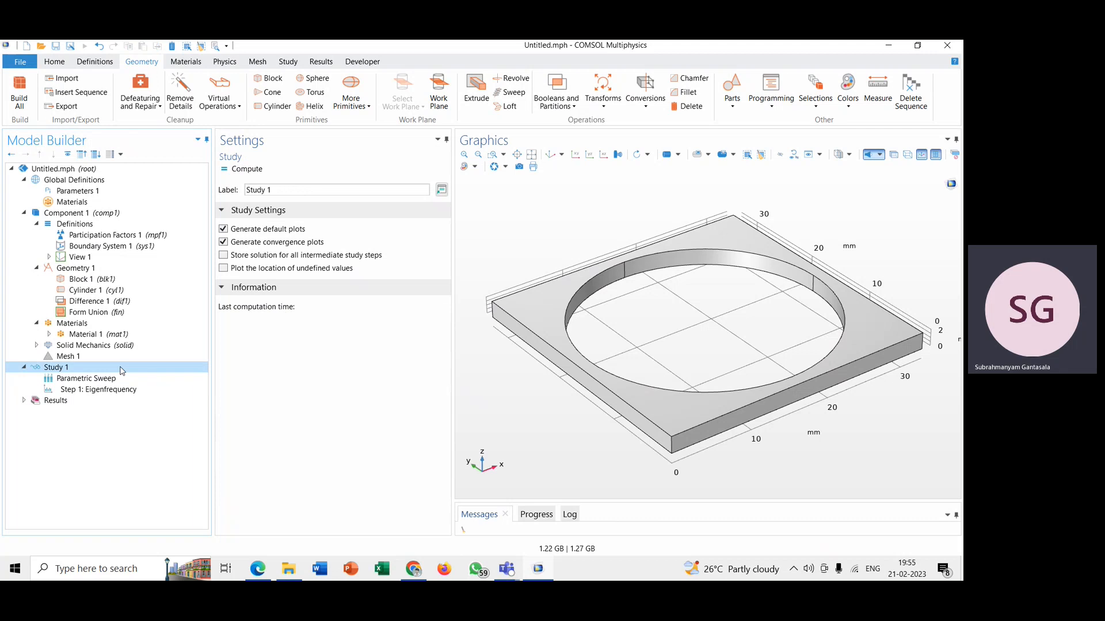
click(246, 170)
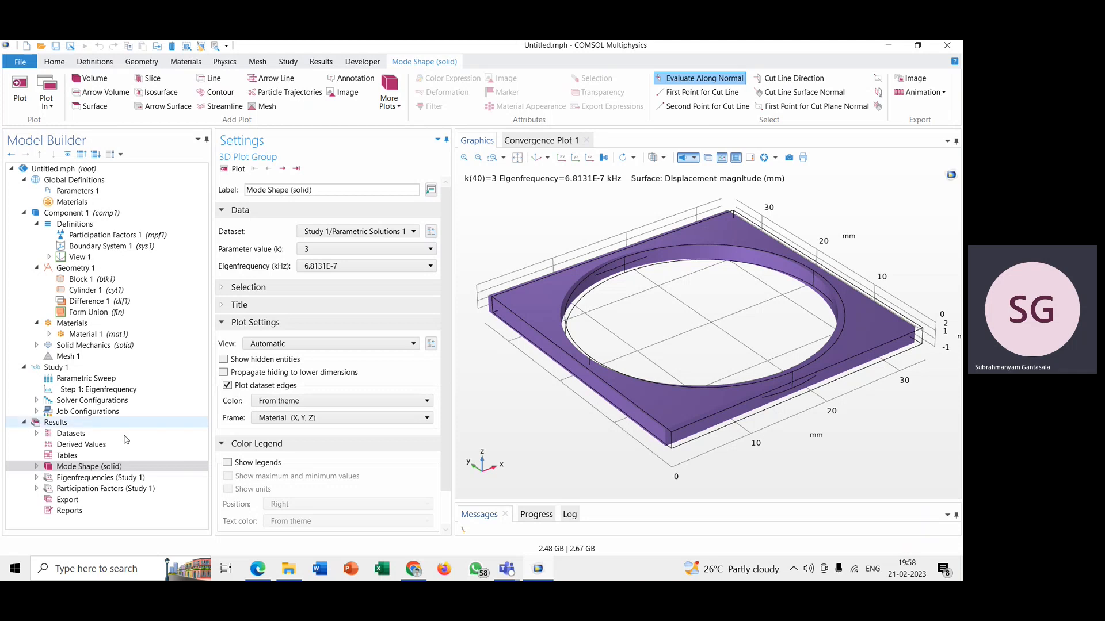
- Set the parameter value k of the Mode Shape (solid) plot group to 0
click(55, 423)
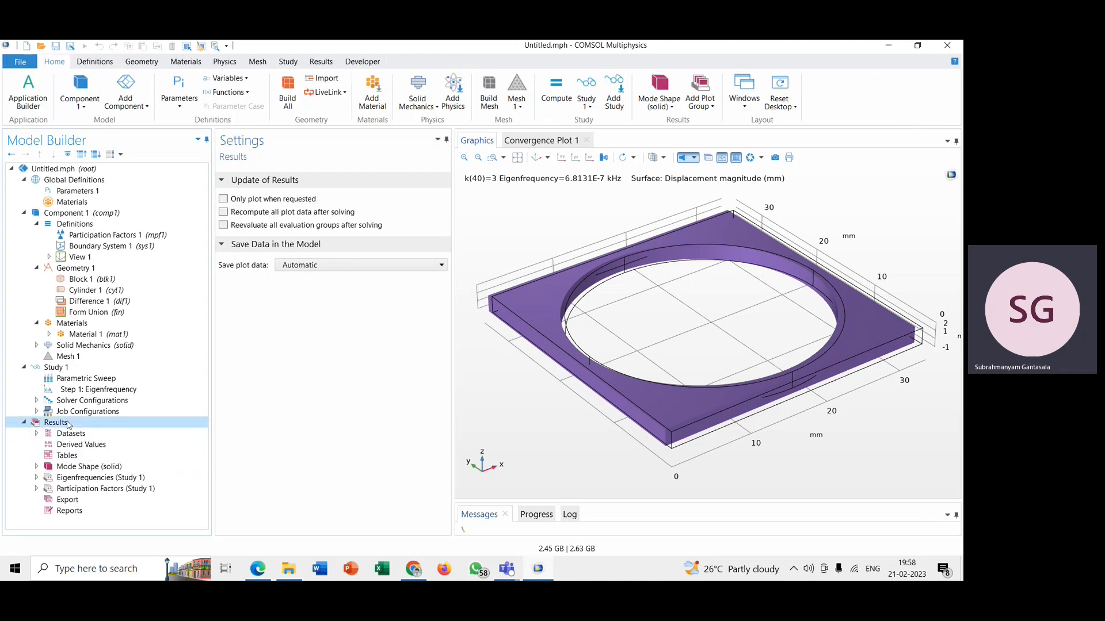
click(75, 468)
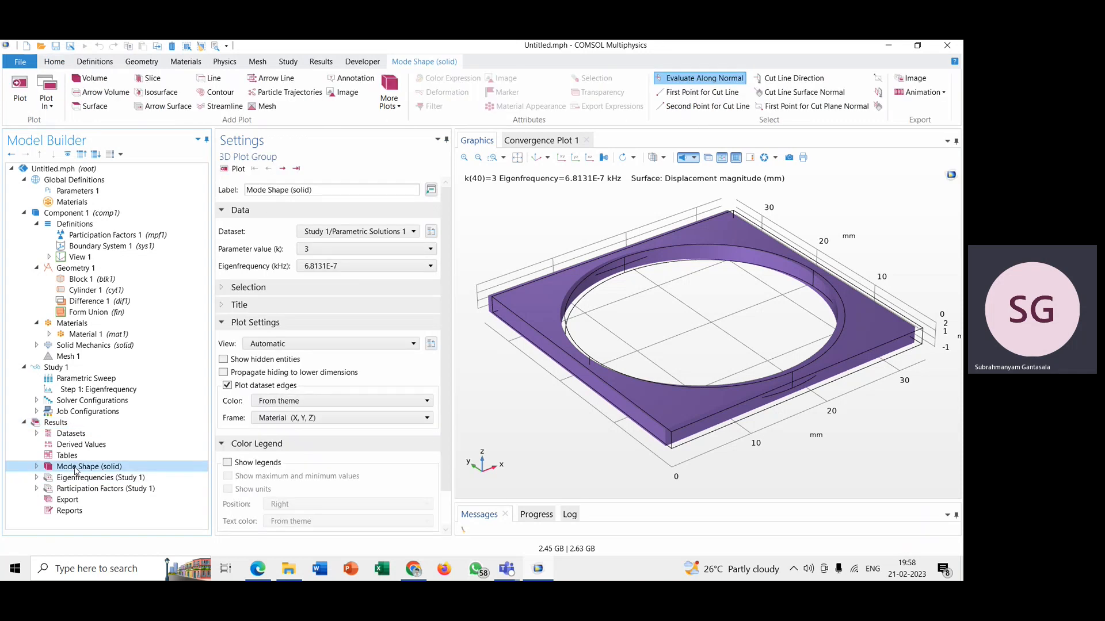
click(309, 249)
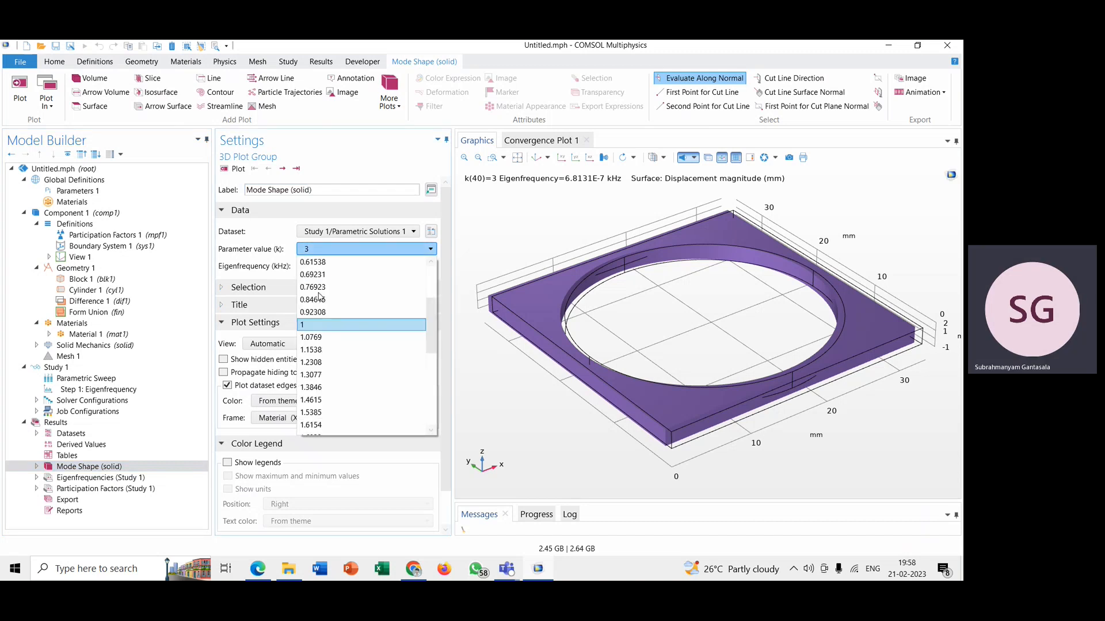
click(313, 263)
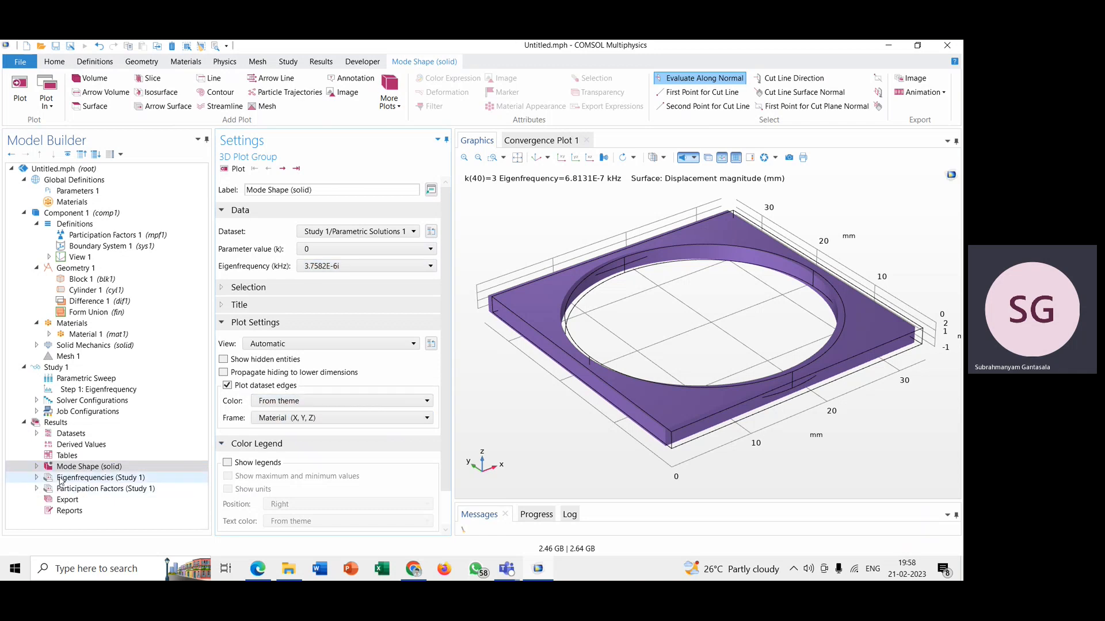
- Change the color table of Surface 1 in the Mode Shape (solid) plot to Wave
click(36, 467)
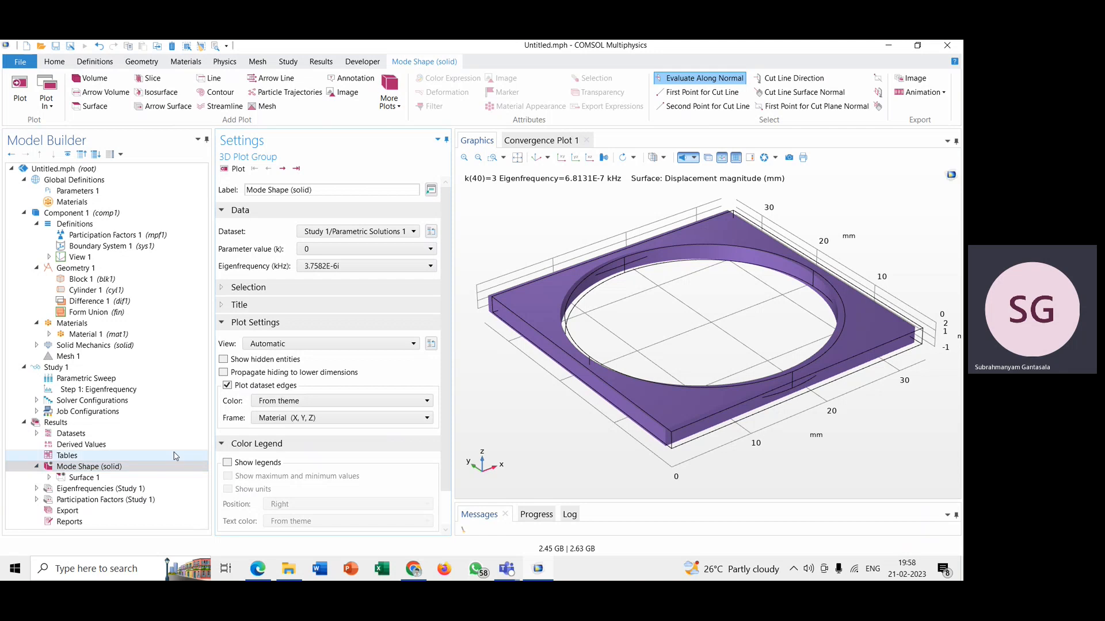
click(156, 479)
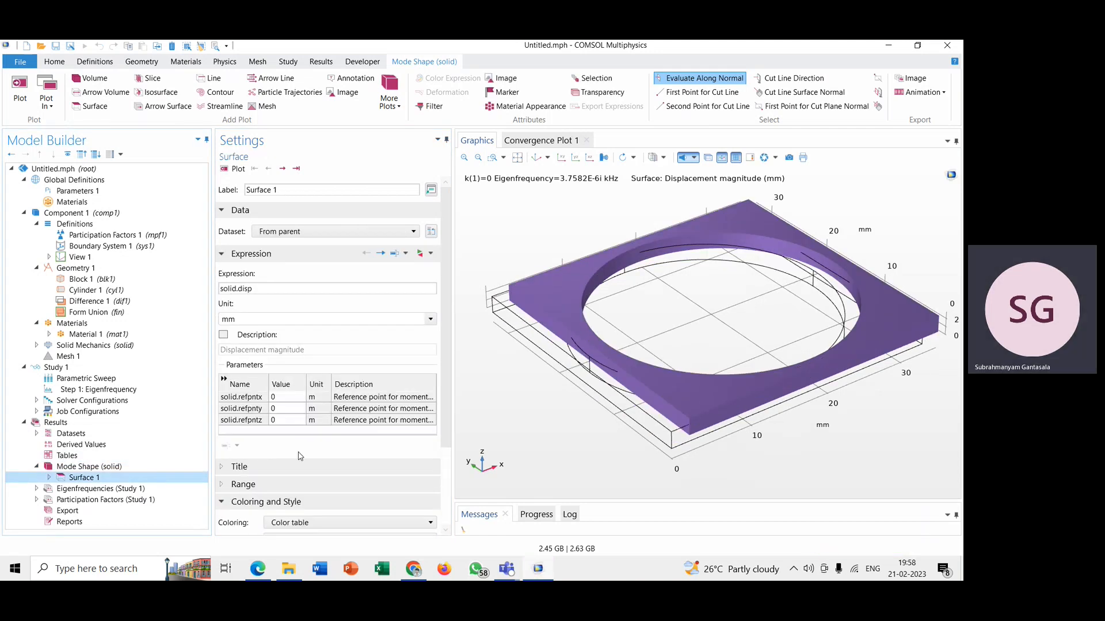
scroll(295, 398, down, 3)
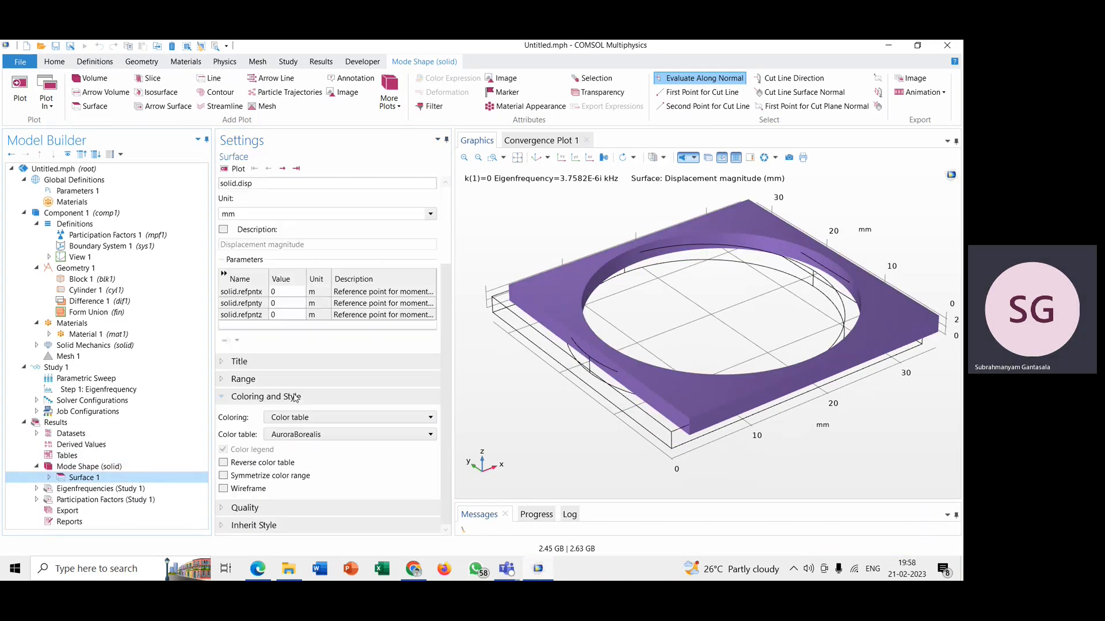
click(304, 436)
scroll(299, 396, down, 1)
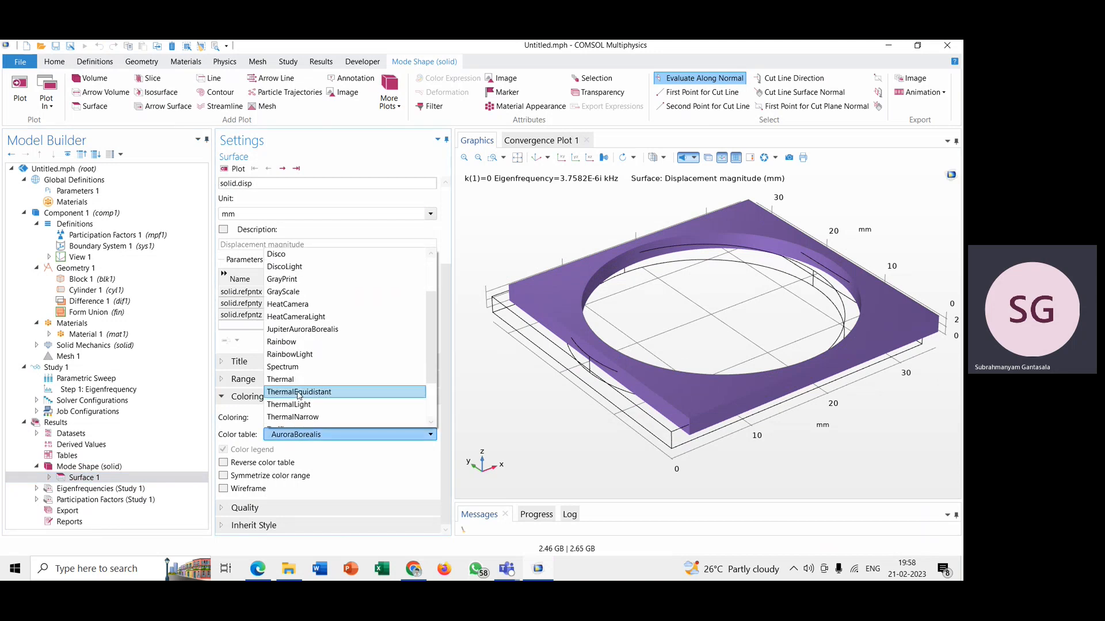
scroll(299, 396, down, 2)
click(296, 402)
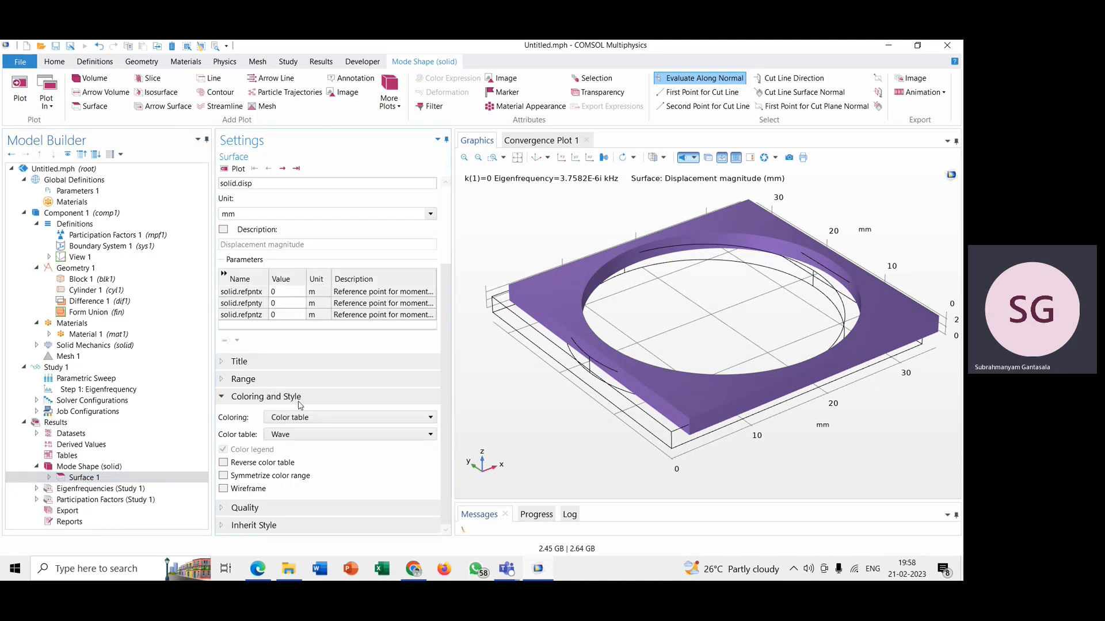
- Plot the successive eigenfrequency mode shapes for k = 0 one after another to examine the plate's deformation
click(283, 168)
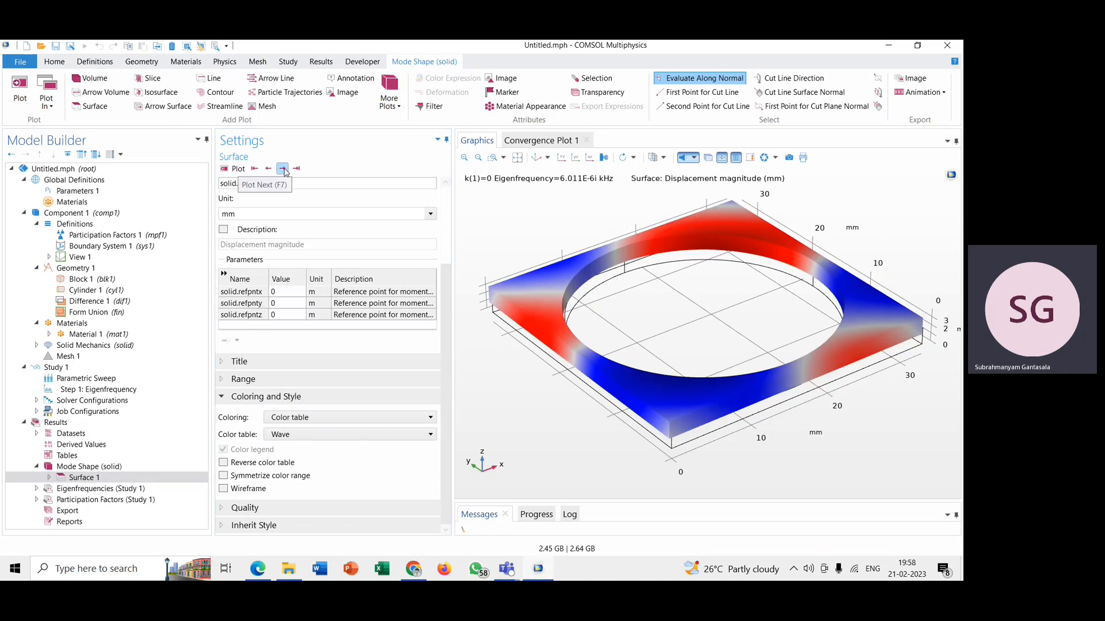
click(284, 171)
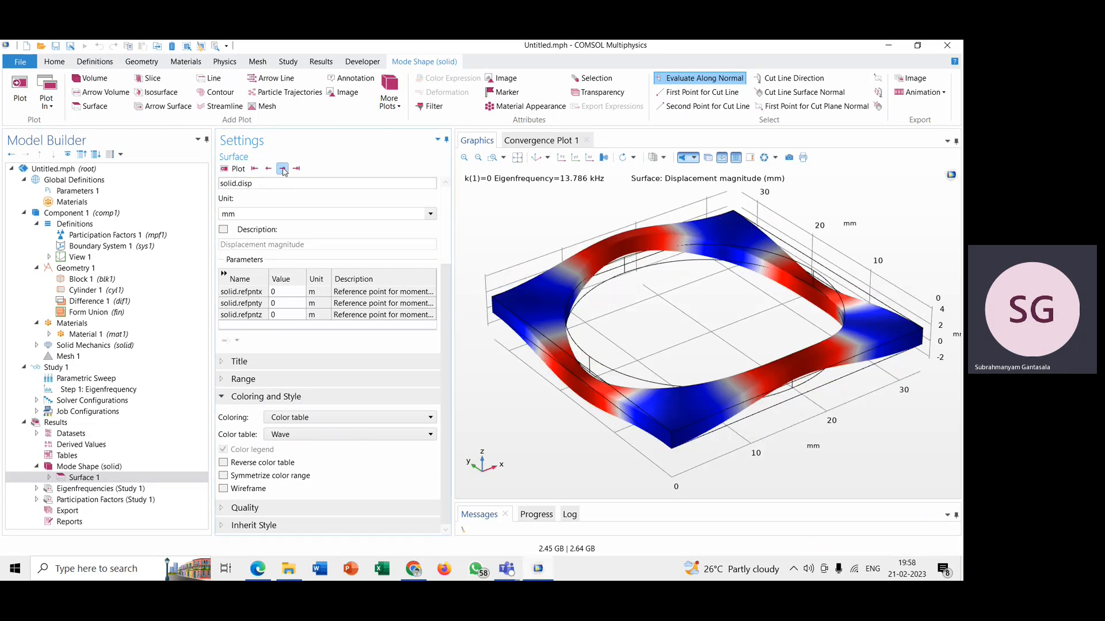
click(283, 168)
click(283, 169)
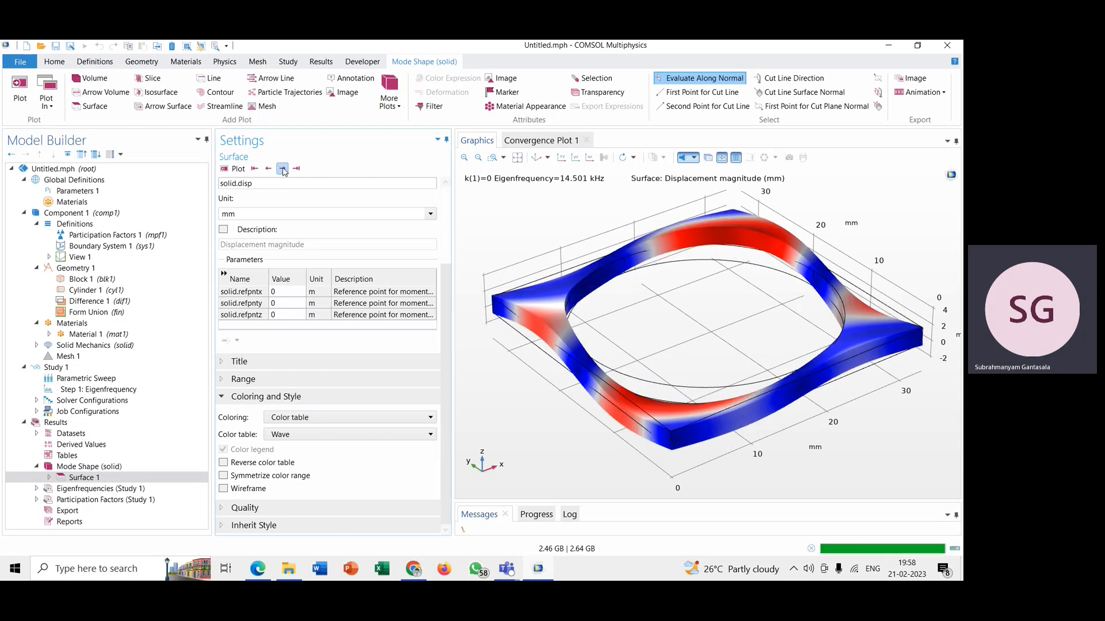
click(282, 170)
click(283, 169)
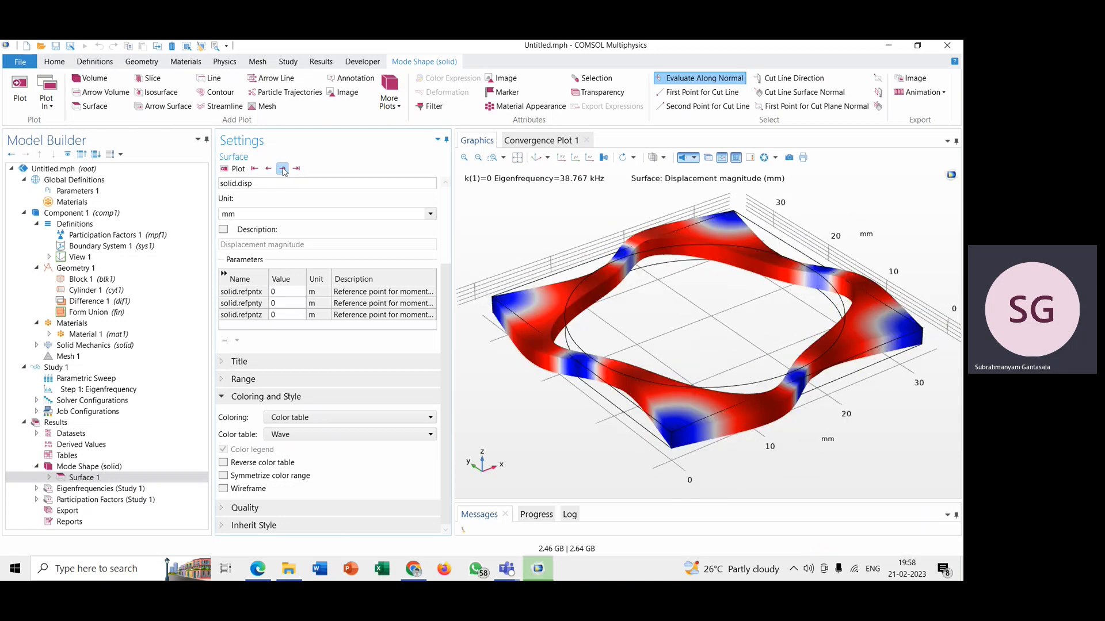
click(282, 169)
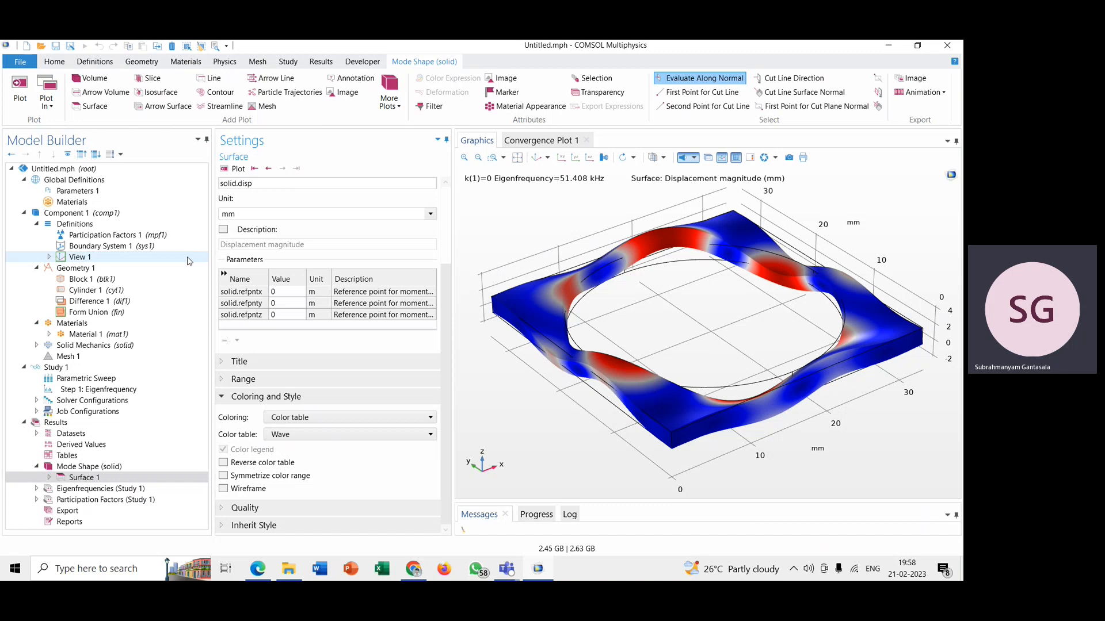
- Add a 1D Plot Group to the Results, label it Band Structure and set its dataset to None
click(128, 430)
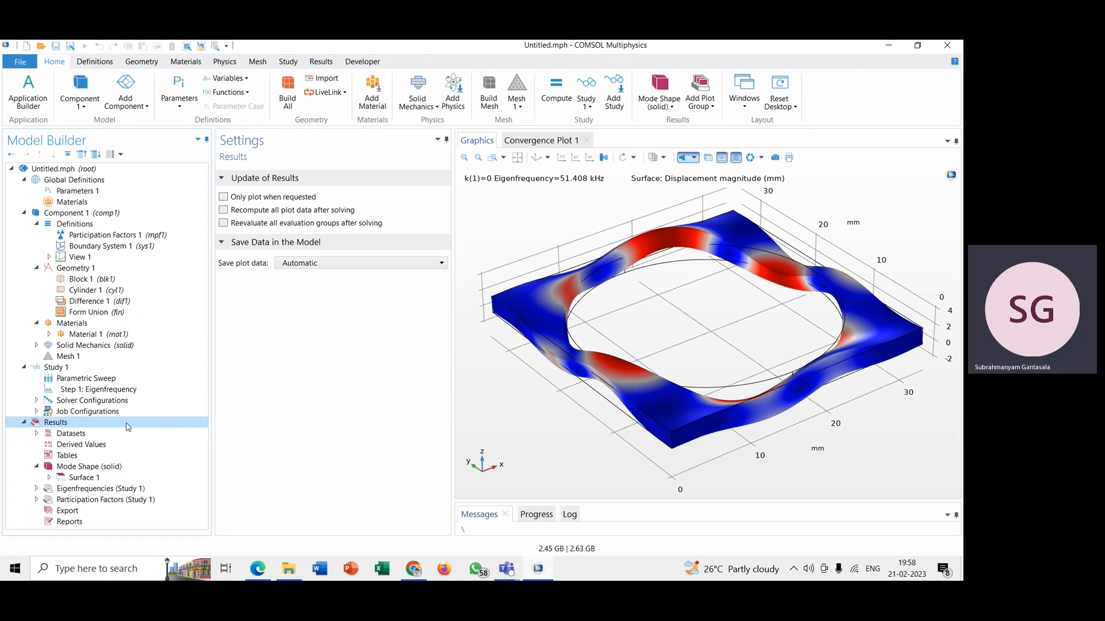
right_click(128, 424)
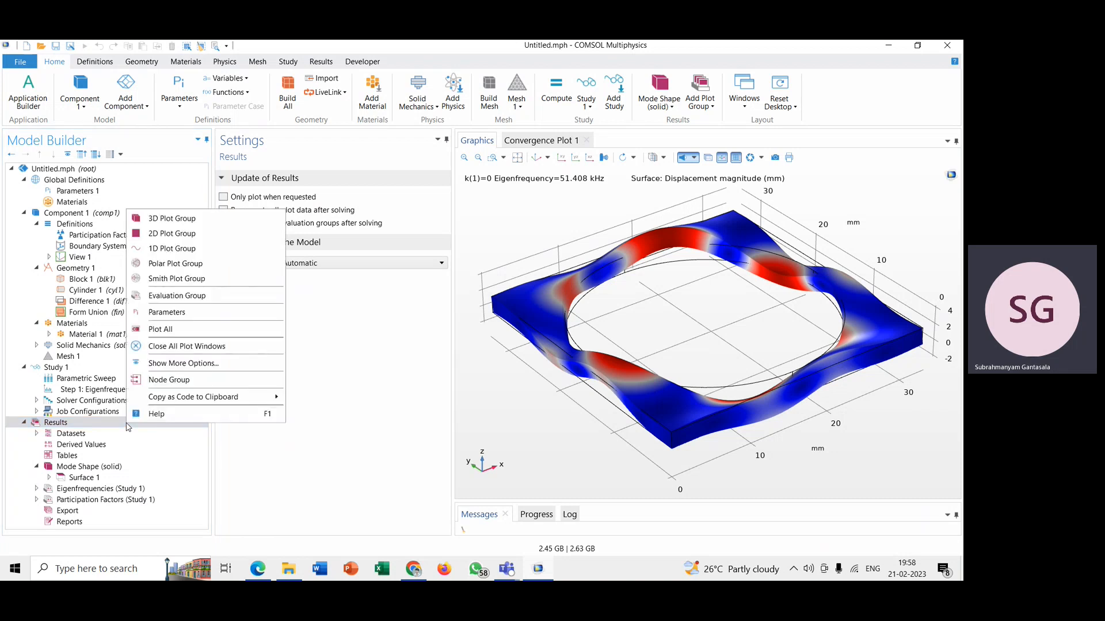
click(194, 248)
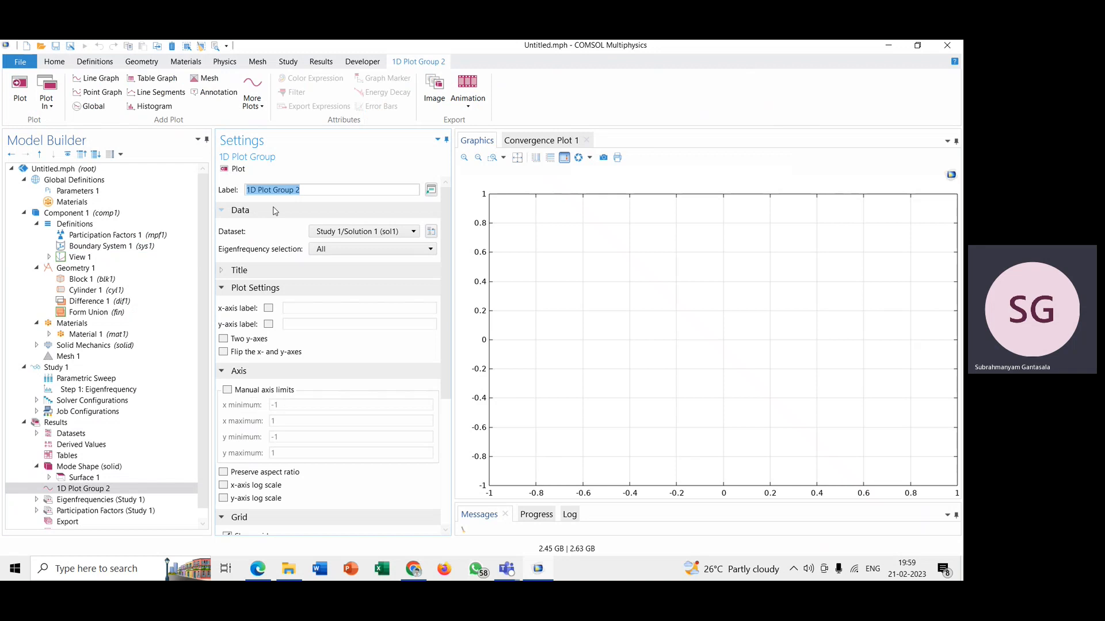
text(Band Structure)
click(316, 233)
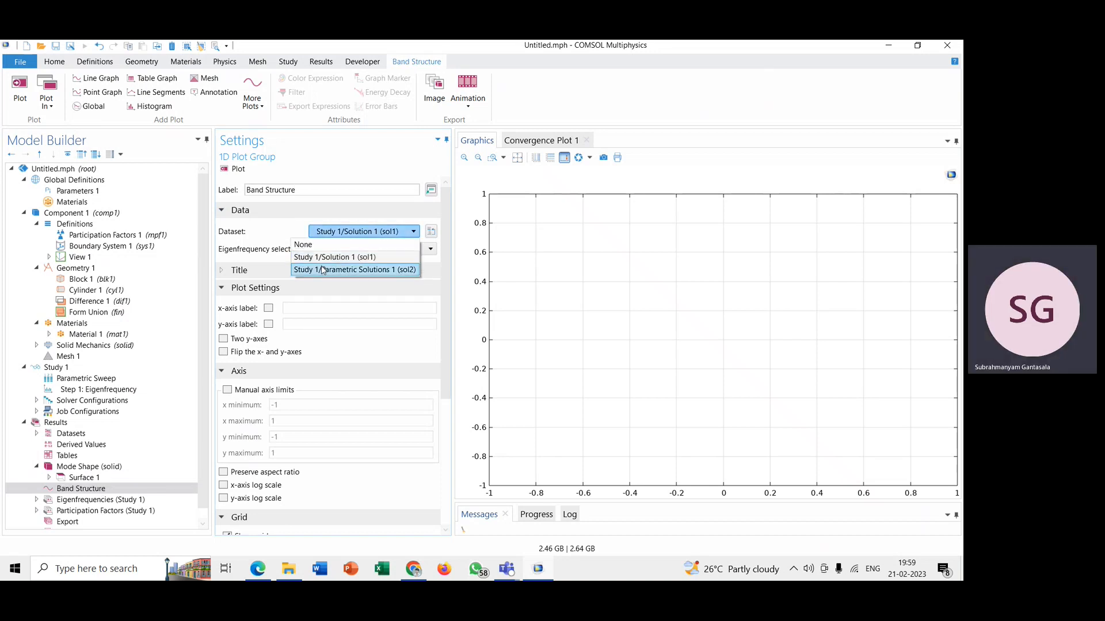
click(316, 247)
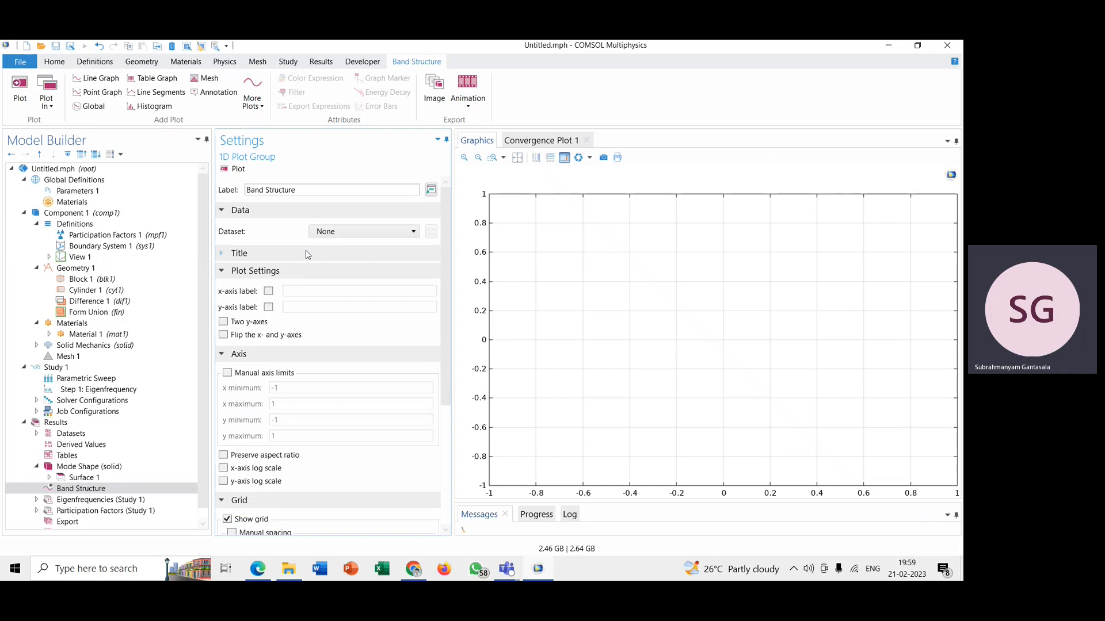
click(307, 254)
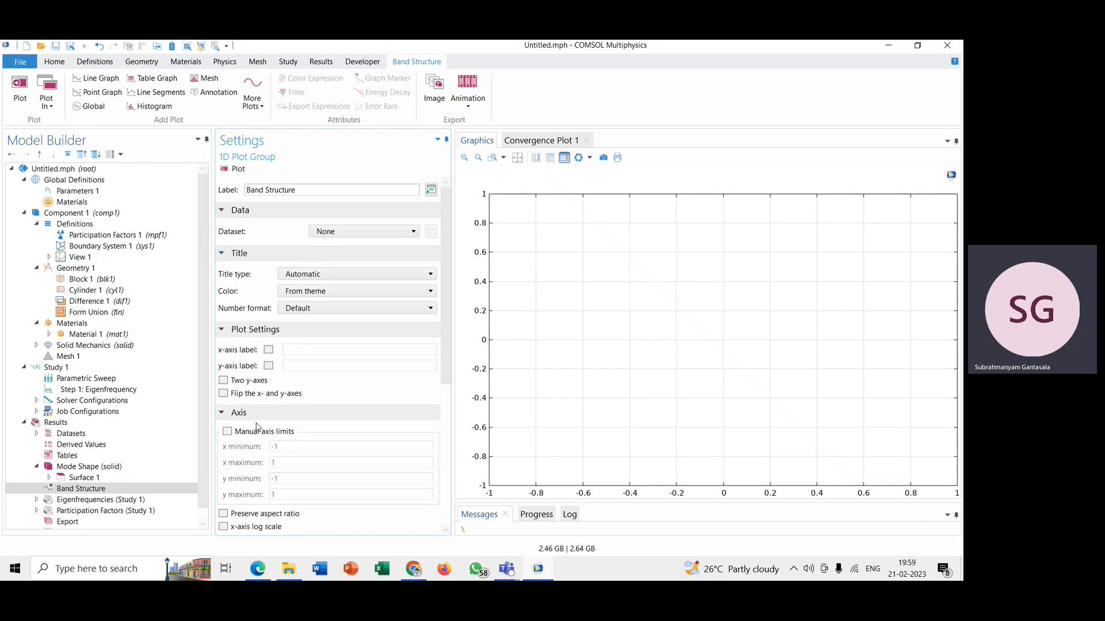
scroll(256, 427, down, 5)
scroll(256, 427, down, 2)
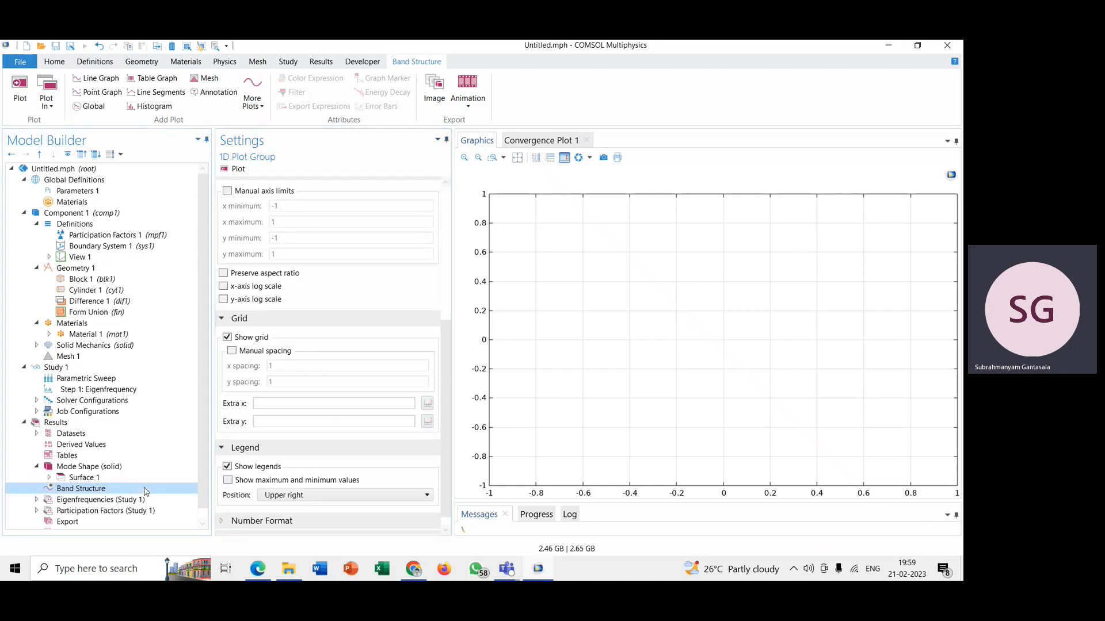
- Add a Global plot to Band Structure and set its dataset to Study 1/Parametric Solutions 1 (sol2)
right_click(147, 490)
click(213, 197)
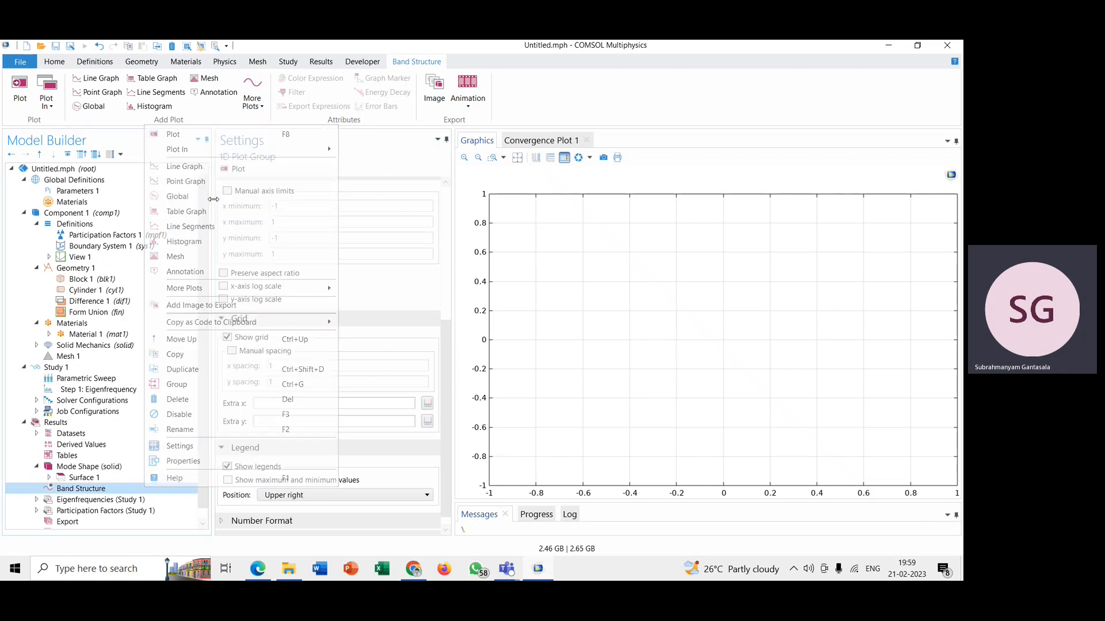
click(288, 230)
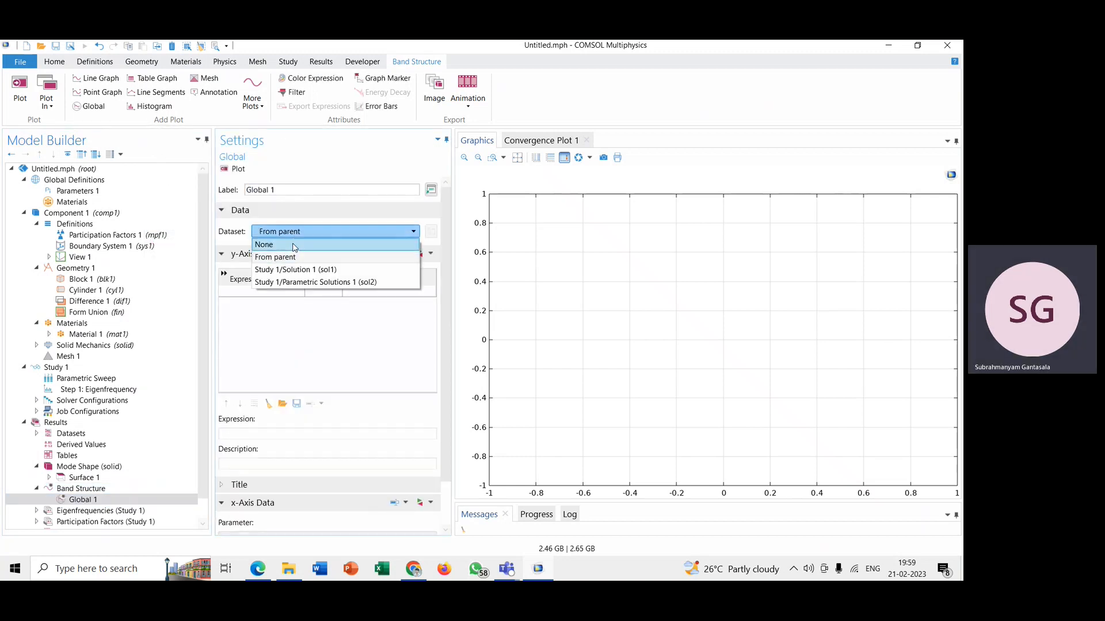
click(292, 283)
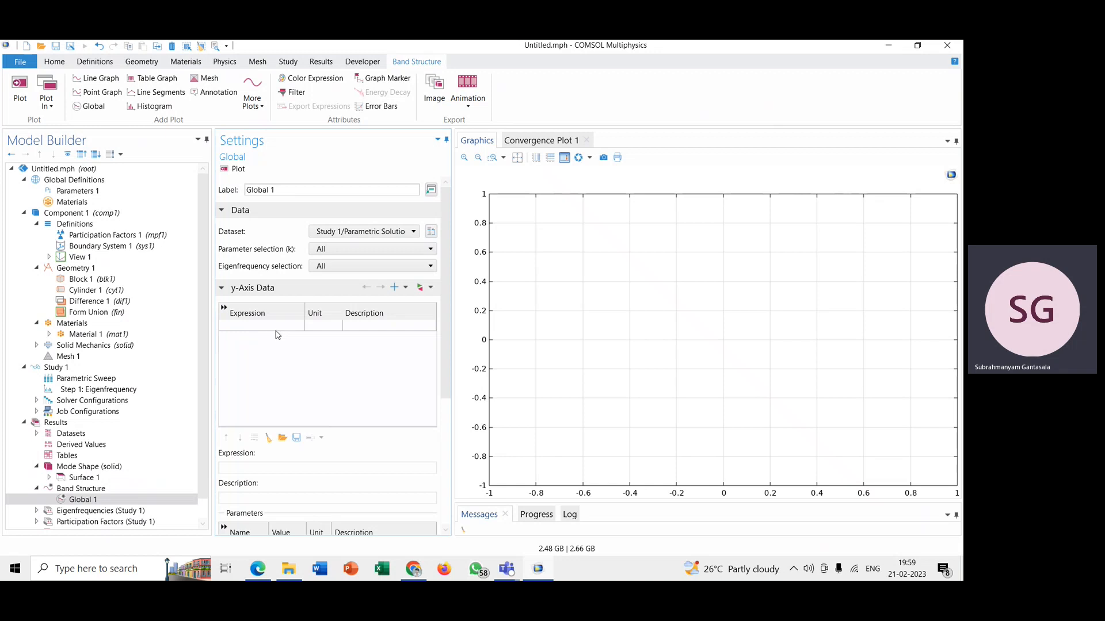
- Add the Solid Mechanics global frequency variable solid.freq as the y-axis expression of Global 1
click(276, 326)
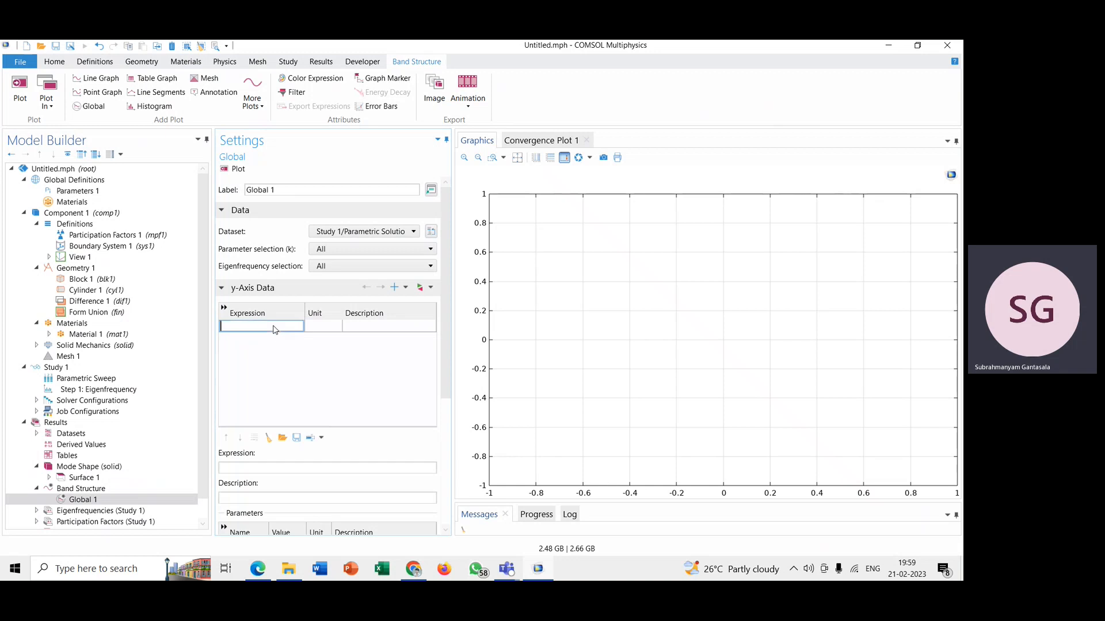
click(396, 288)
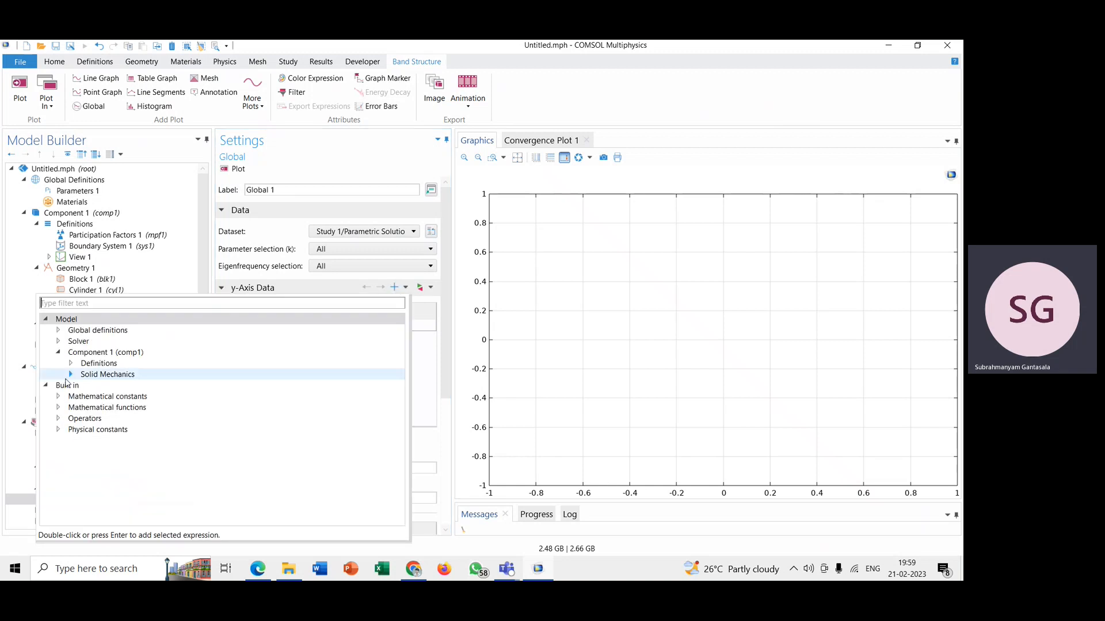
click(71, 376)
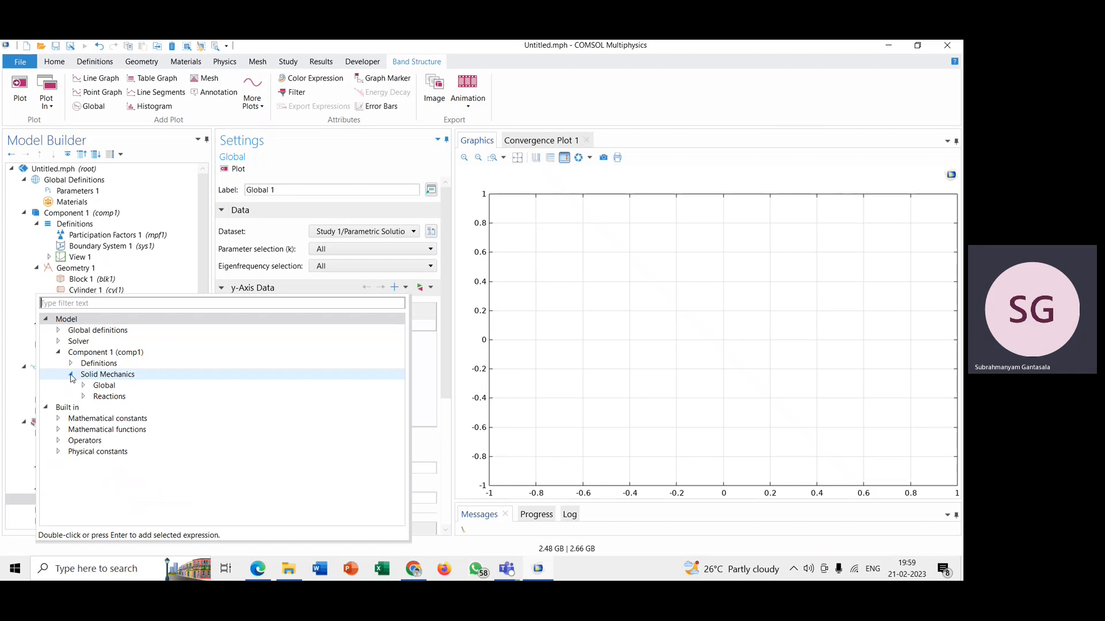
click(83, 387)
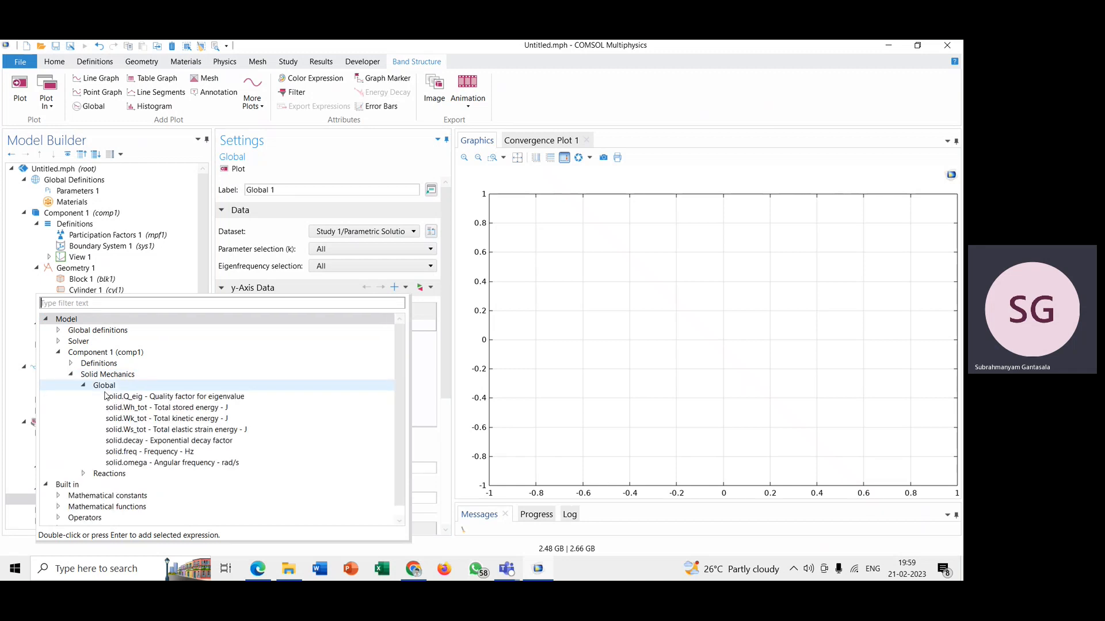
double_click(143, 454)
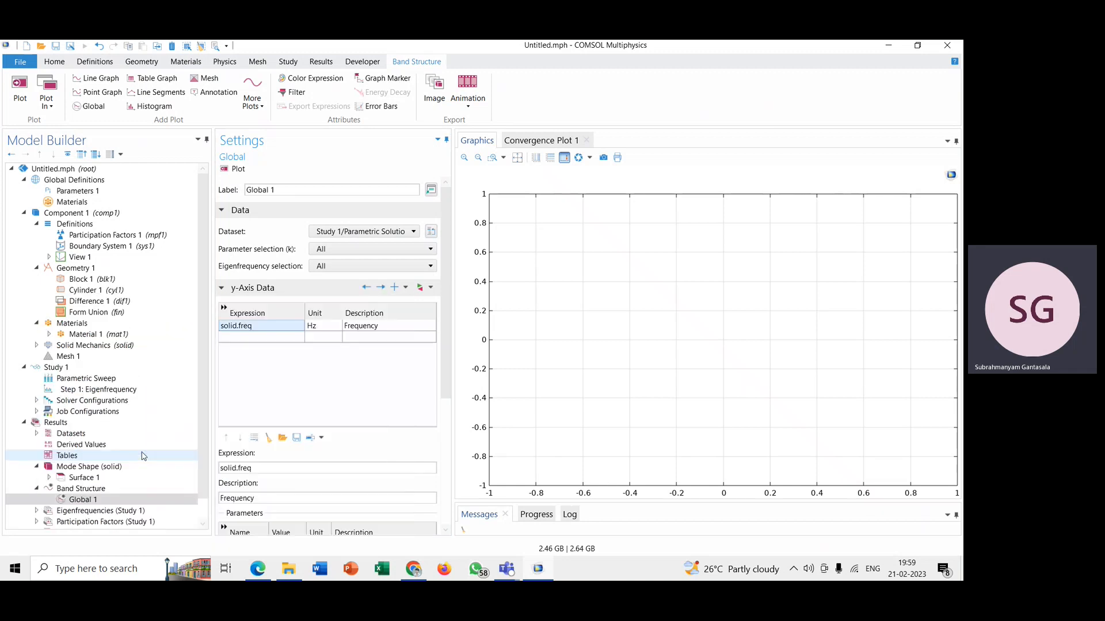
- Enter KHz as the unit of solid.freq and set Global 1's x-axis data to Outer solutions with the expression k
click(309, 327)
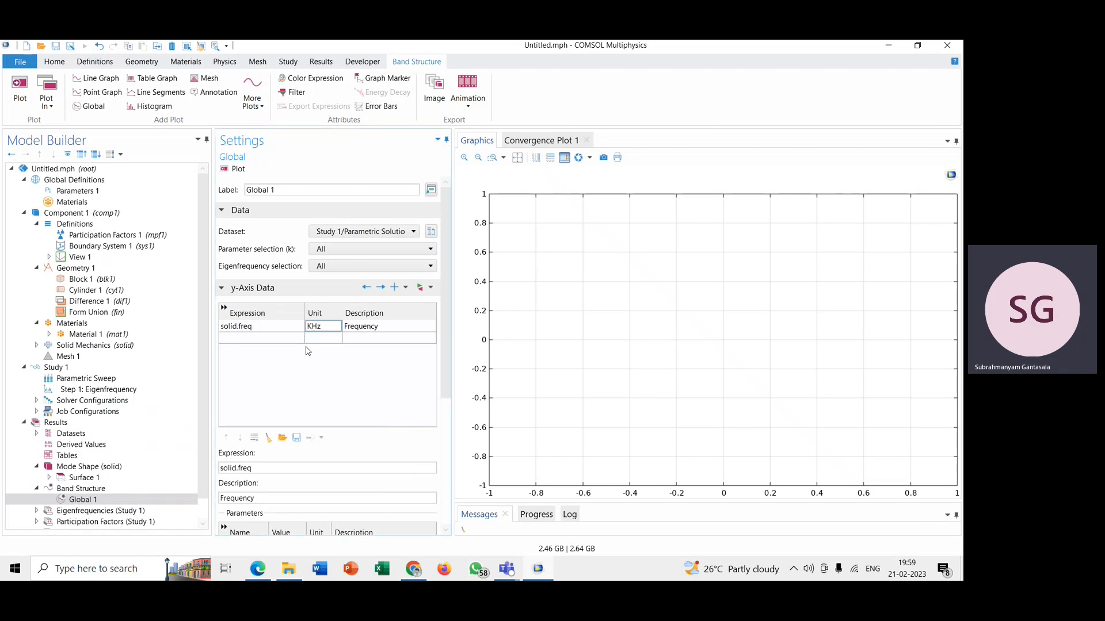
scroll(305, 349, down, 3)
scroll(308, 351, down, 1)
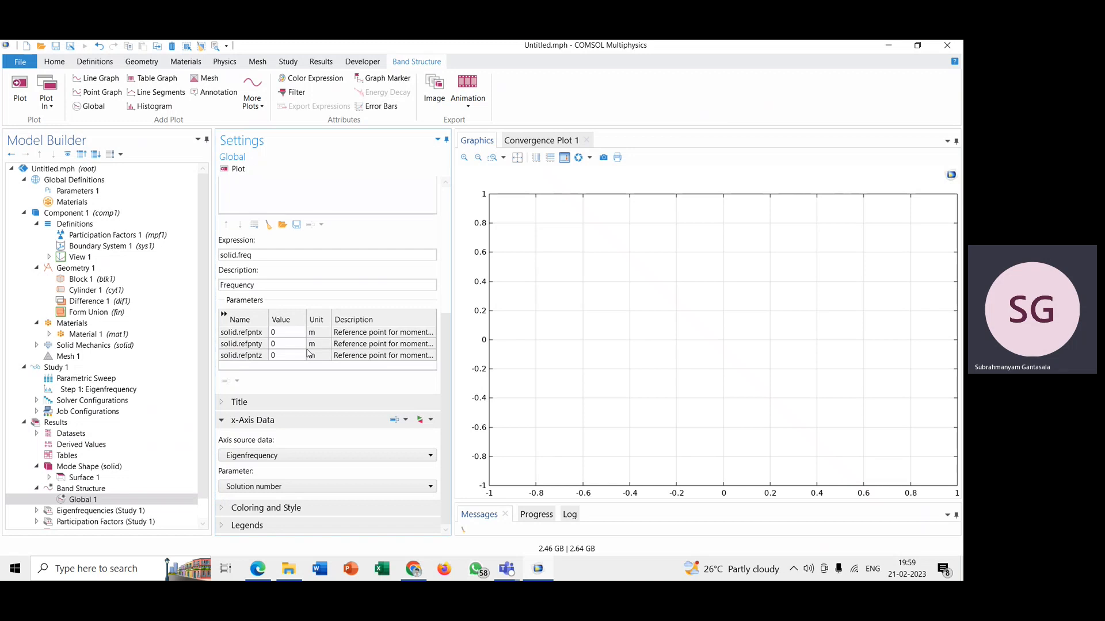
click(257, 456)
click(251, 510)
click(249, 486)
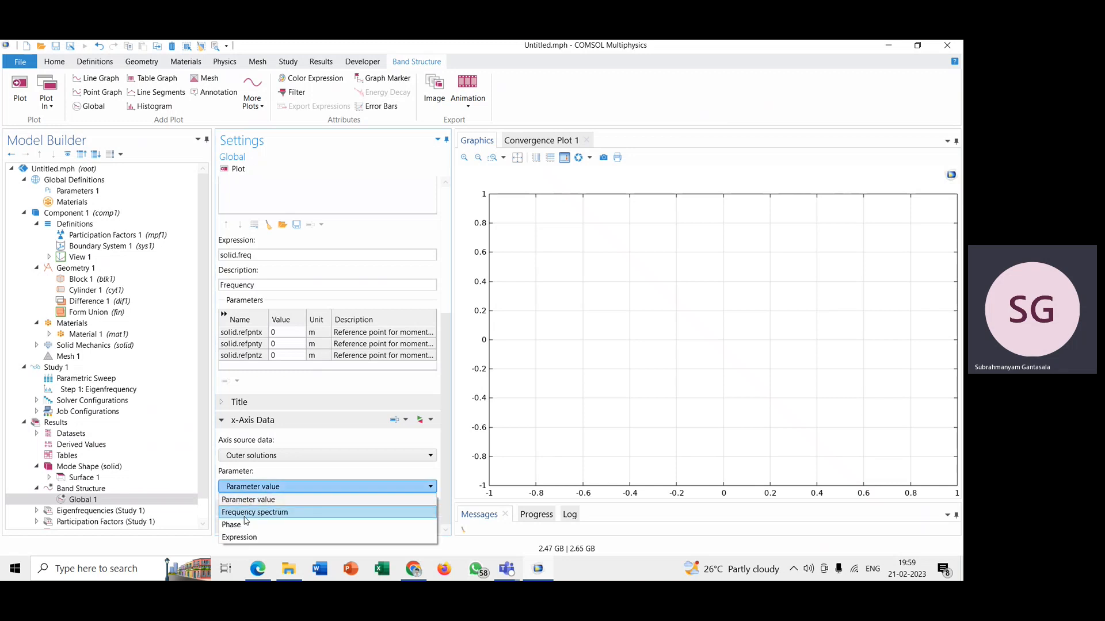
click(246, 537)
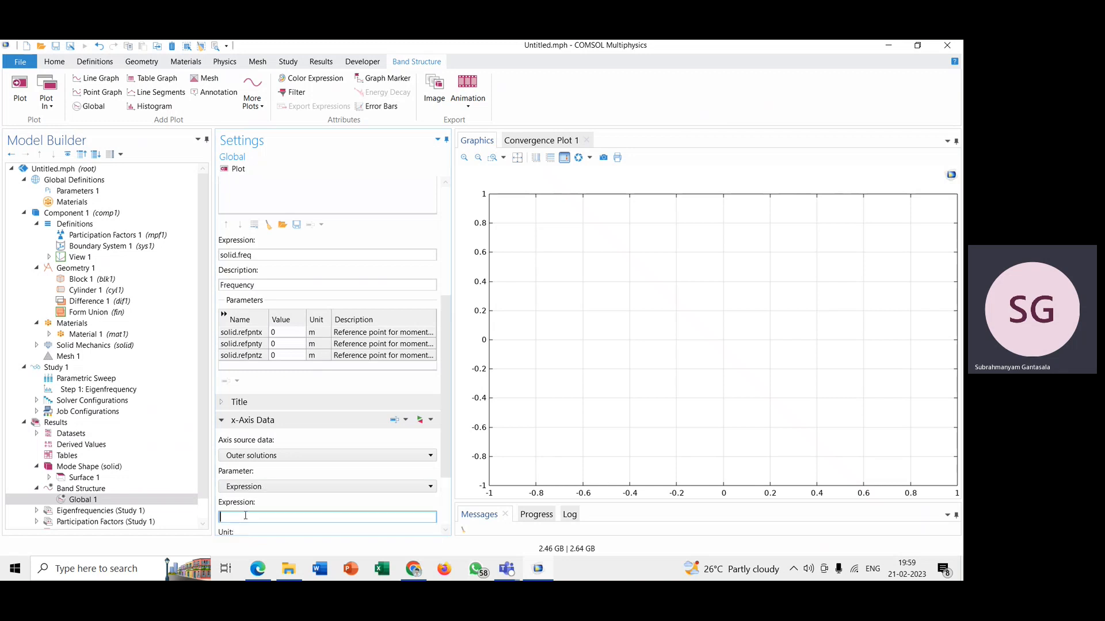
scroll(245, 516, down, 3)
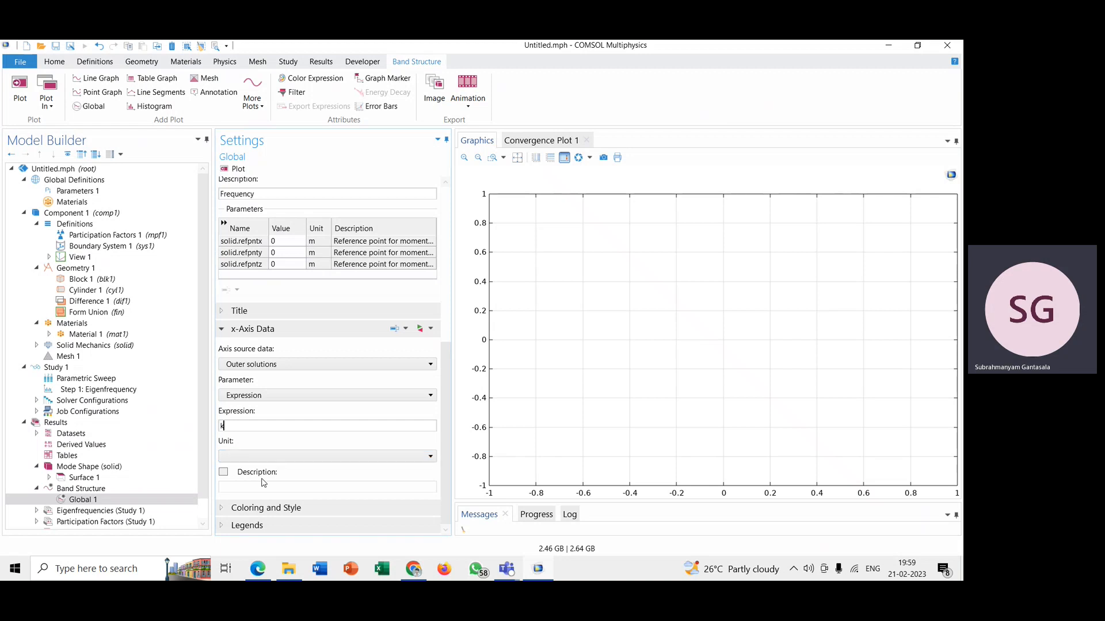
- Plot the Global 1 frequency curves
scroll(286, 397, up, 5)
scroll(286, 396, up, 5)
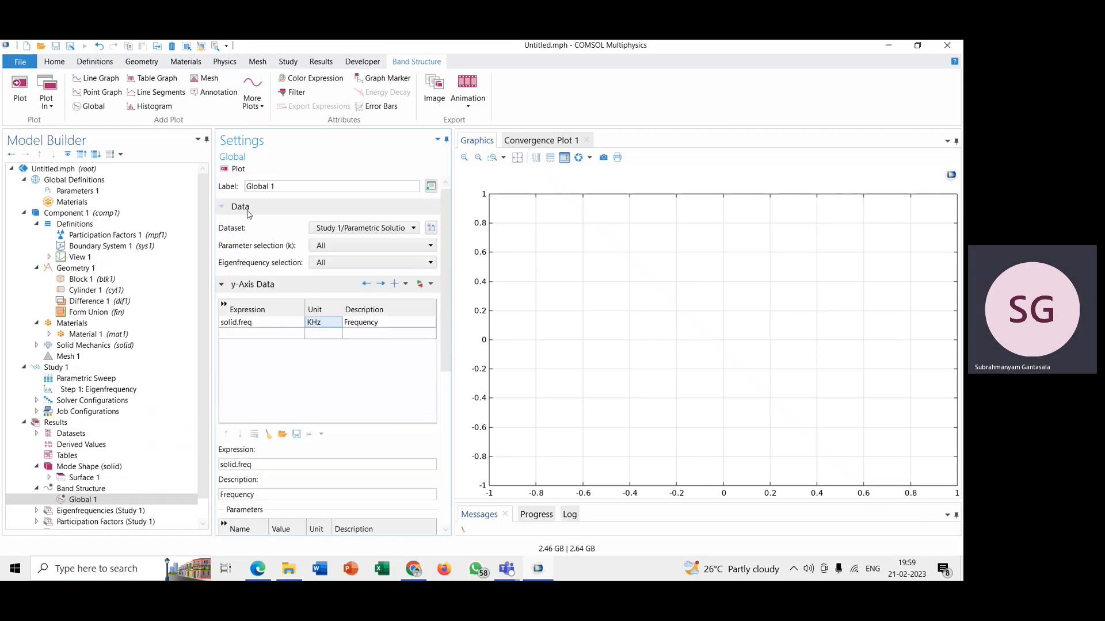
click(234, 170)
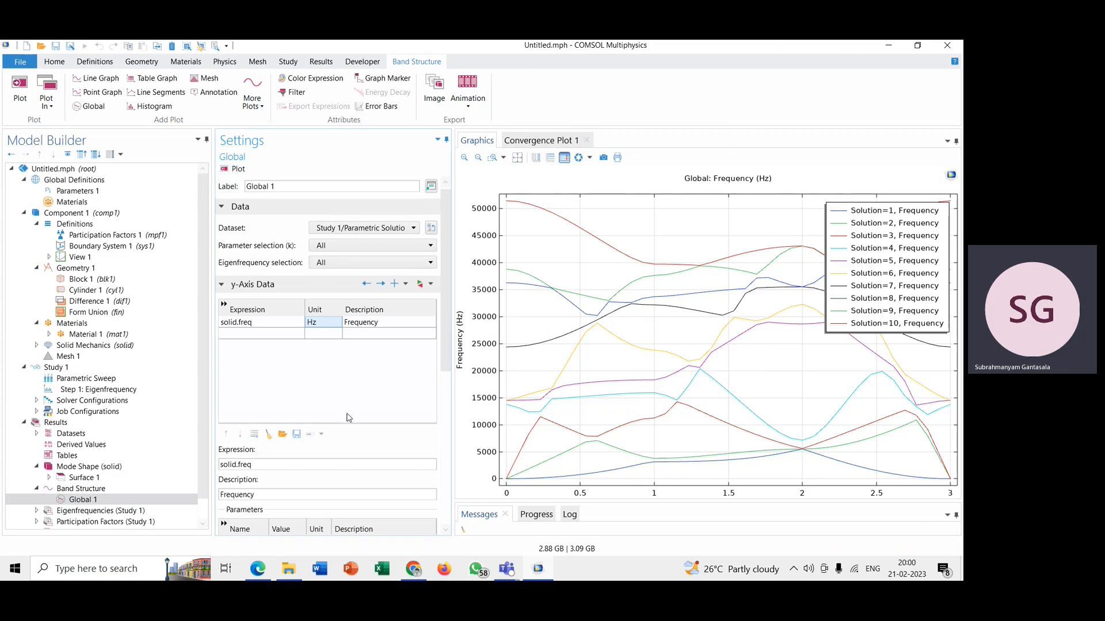
- Turn off the legends of the Band Structure plot group
scroll(346, 417, down, 5)
scroll(346, 417, down, 4)
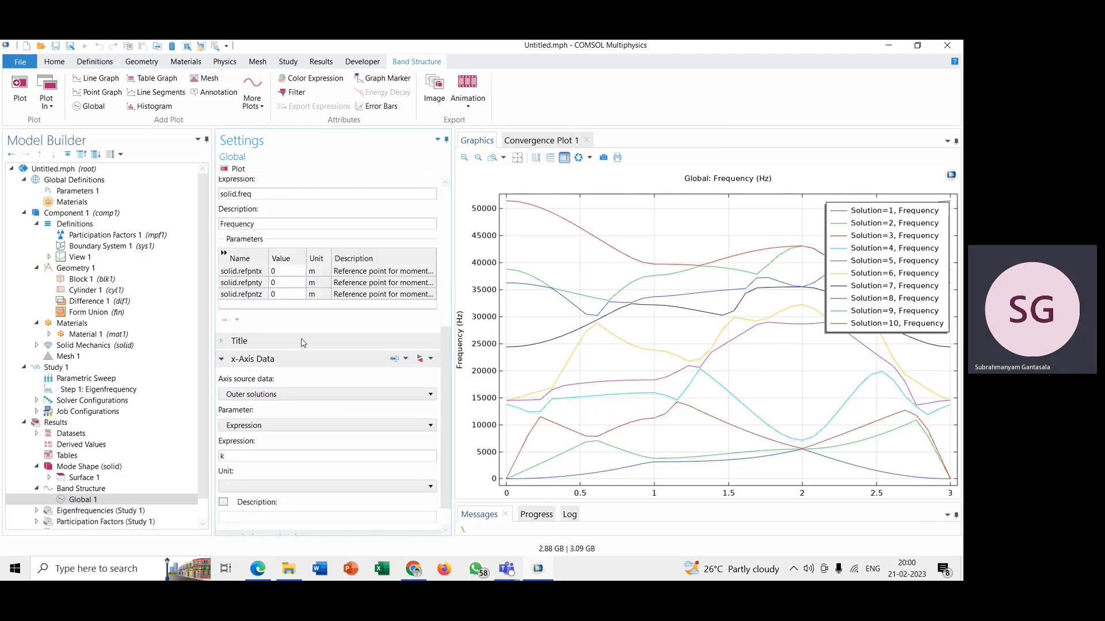
scroll(302, 343, up, 5)
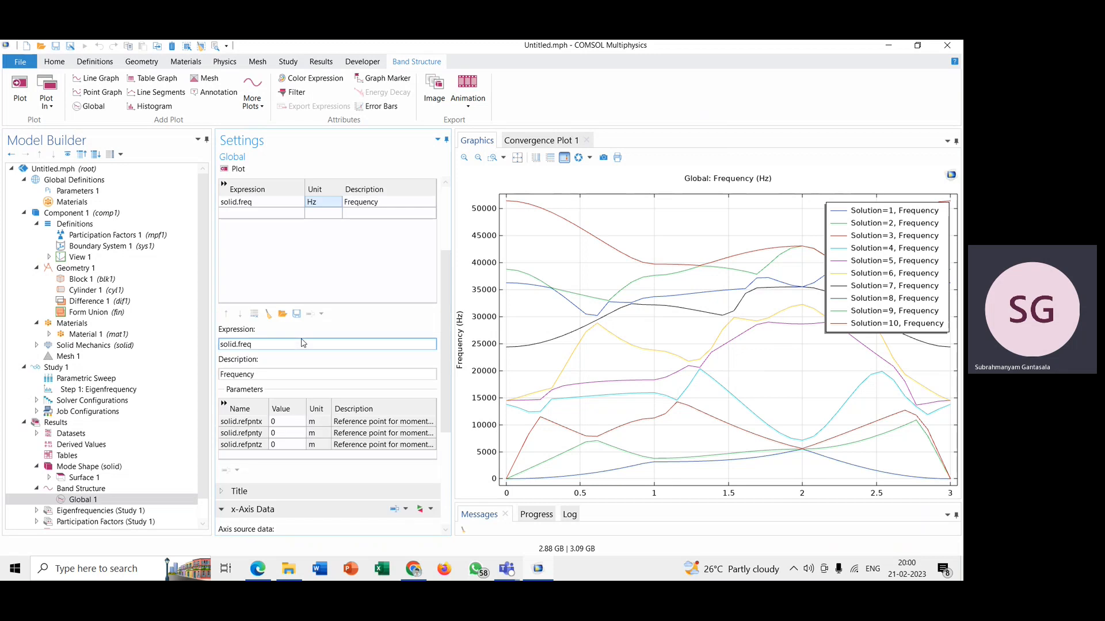
click(149, 490)
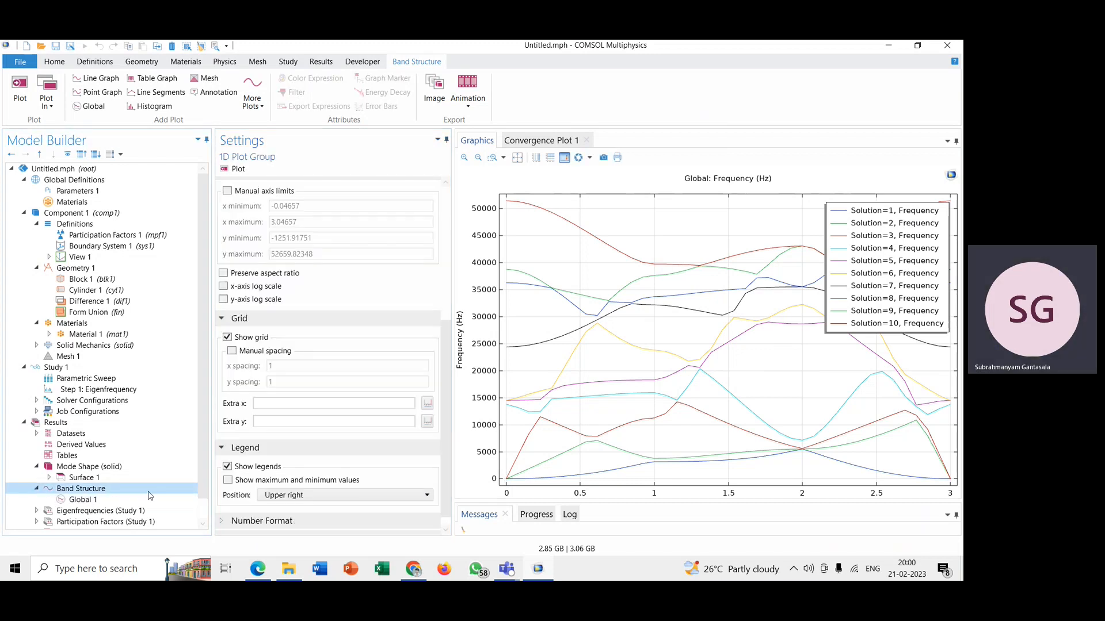
click(227, 466)
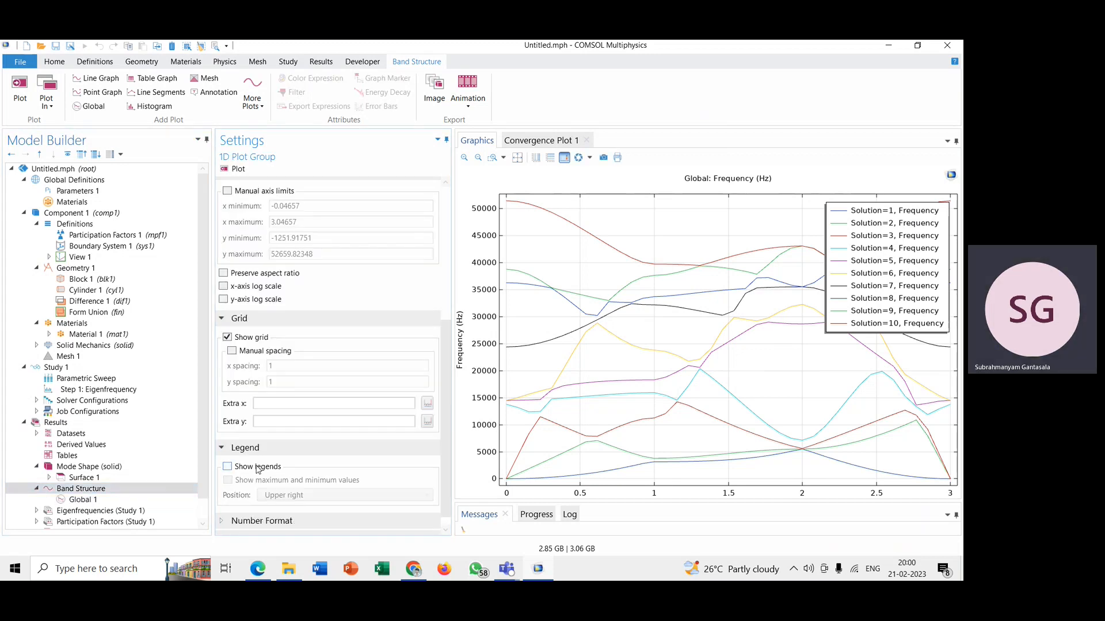
scroll(274, 406, down, 1)
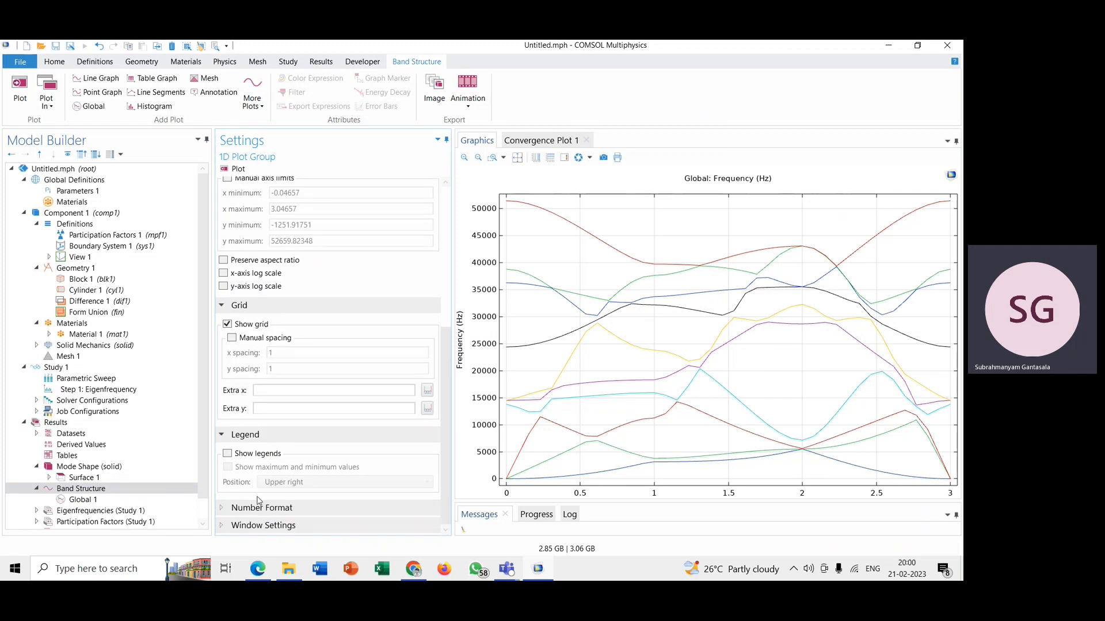
scroll(270, 422, up, 2)
scroll(270, 423, down, 8)
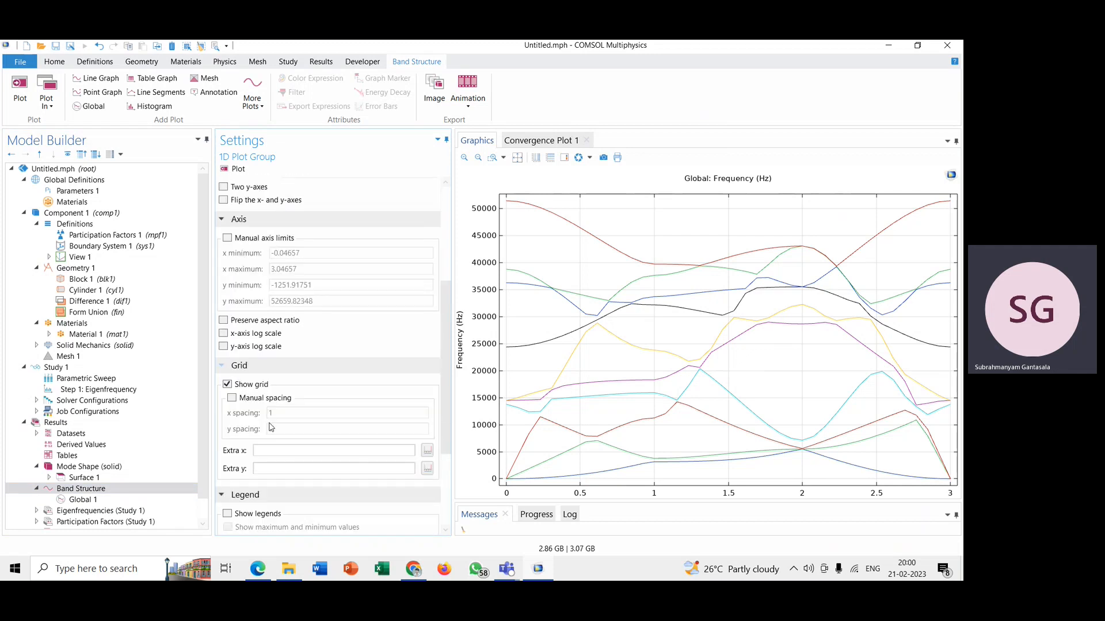
- Style the Global 1 curves as solid, continuous blue lines with a width of 3
click(146, 505)
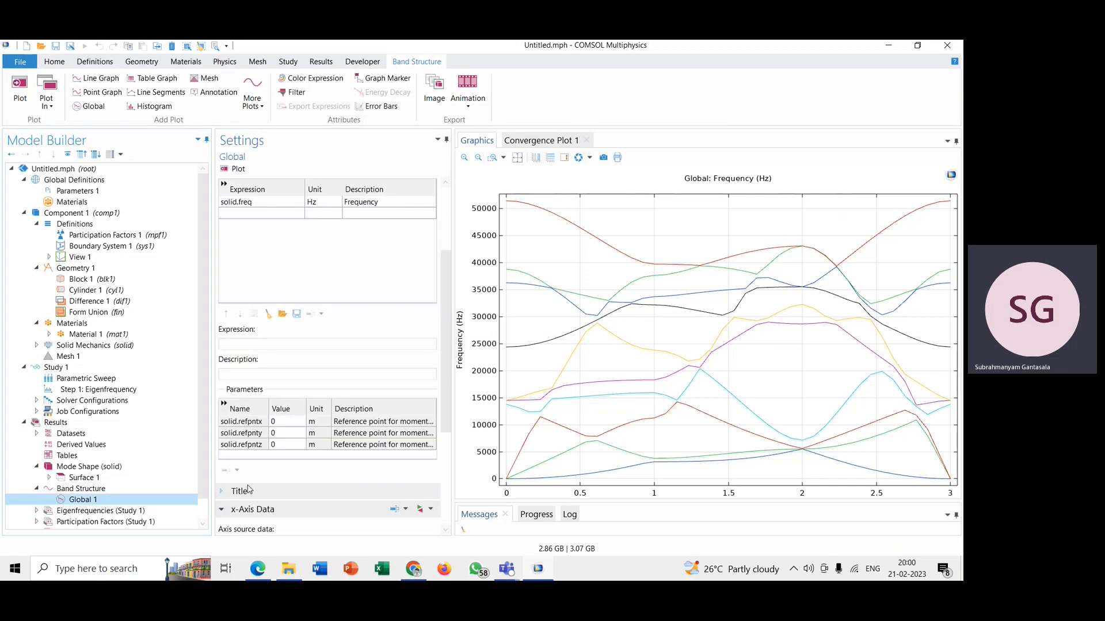
scroll(247, 499, down, 7)
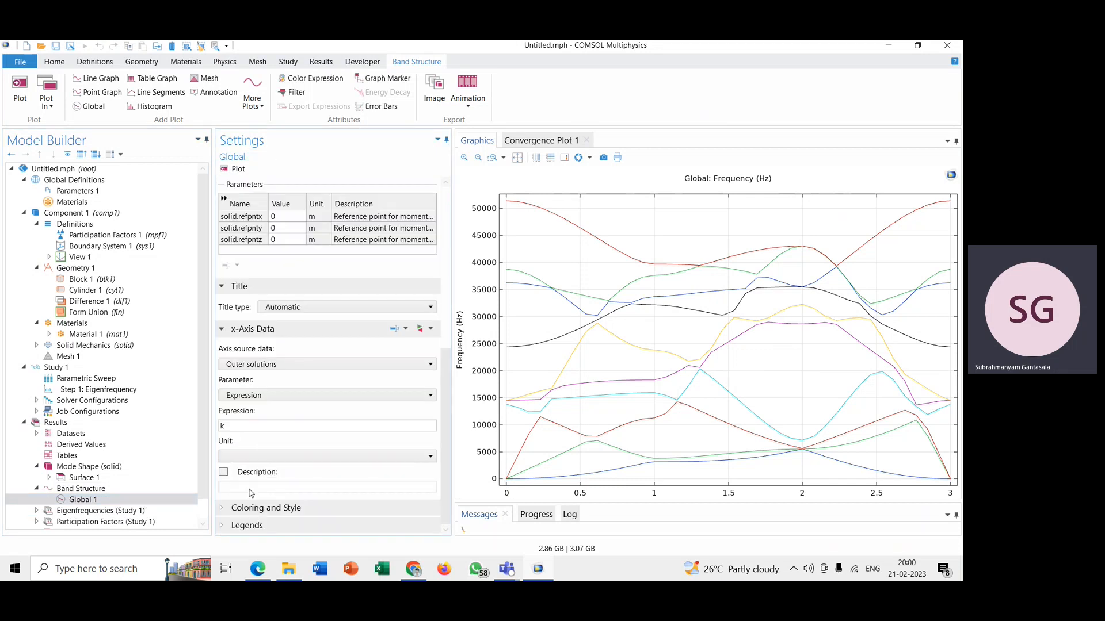
click(247, 508)
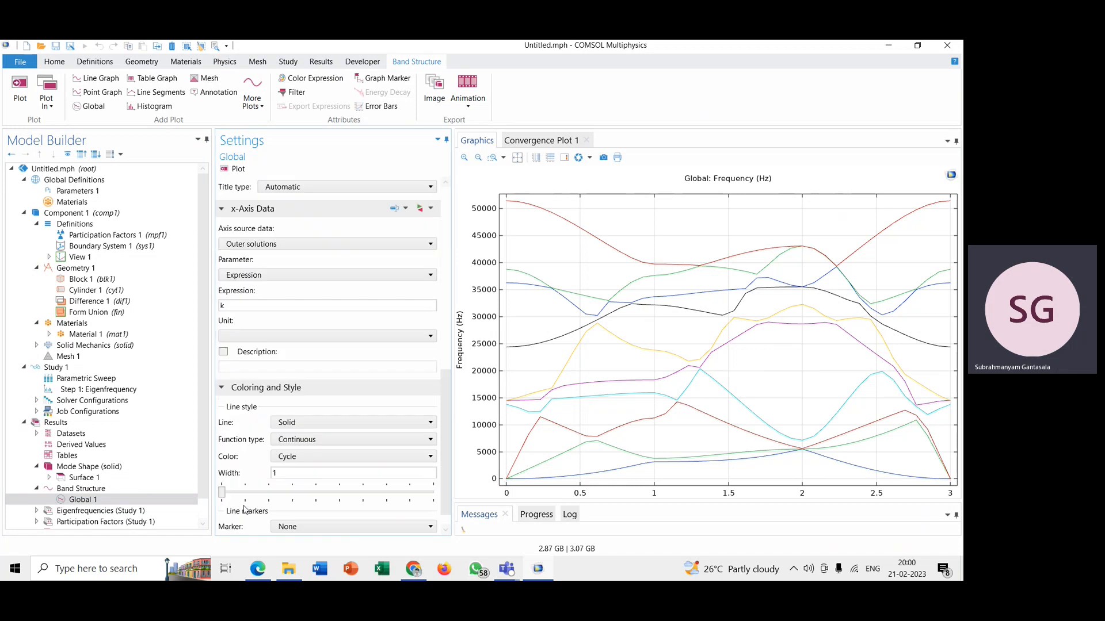
click(291, 440)
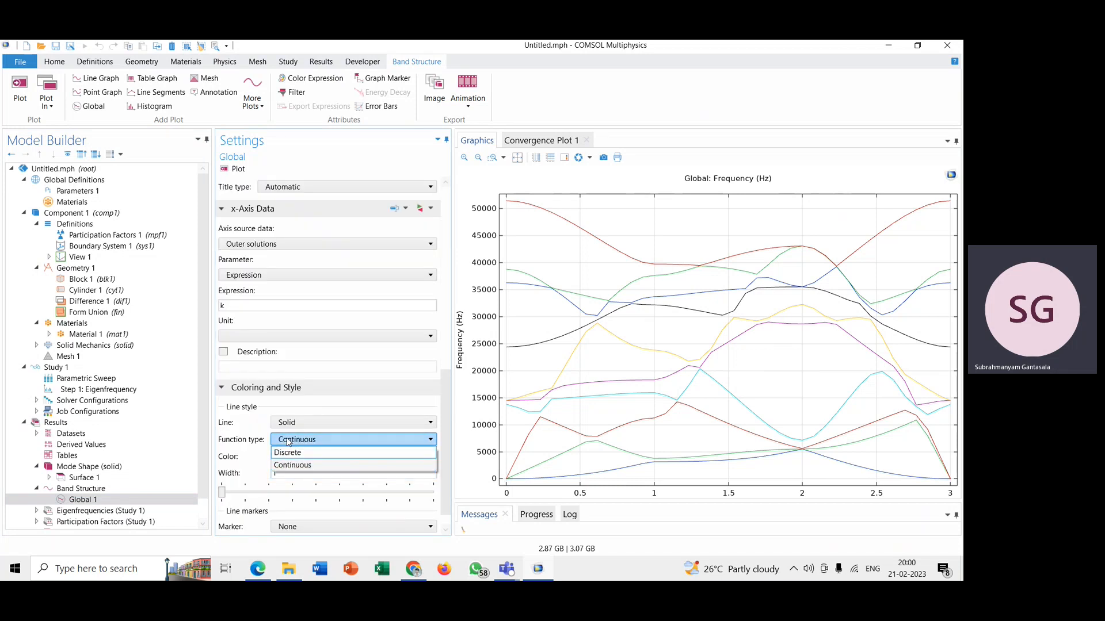
click(292, 465)
click(275, 457)
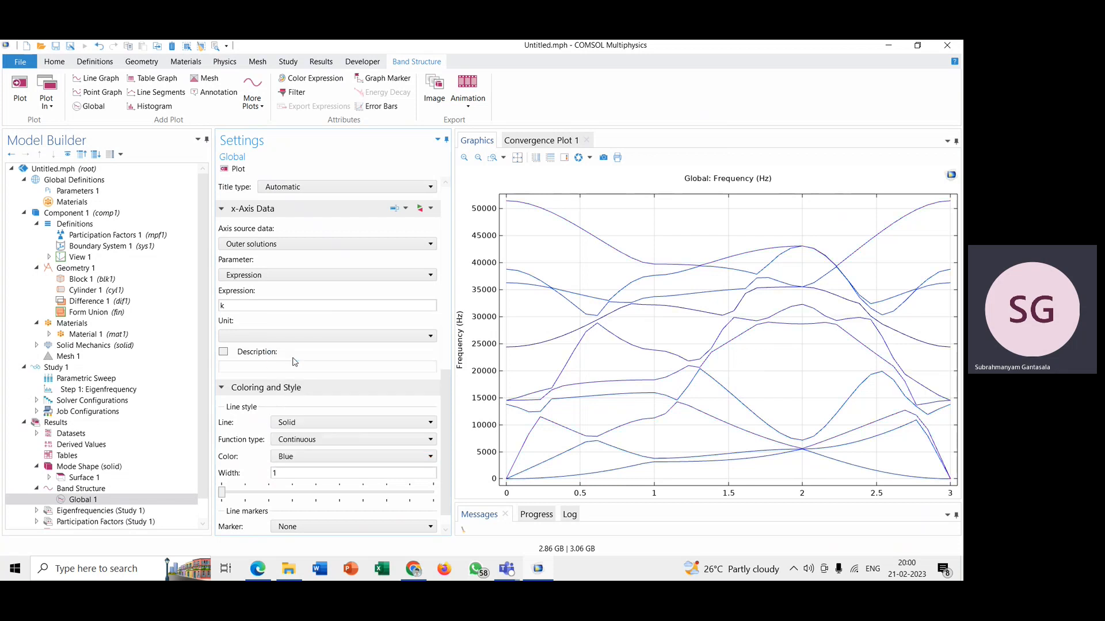
click(294, 361)
click(247, 493)
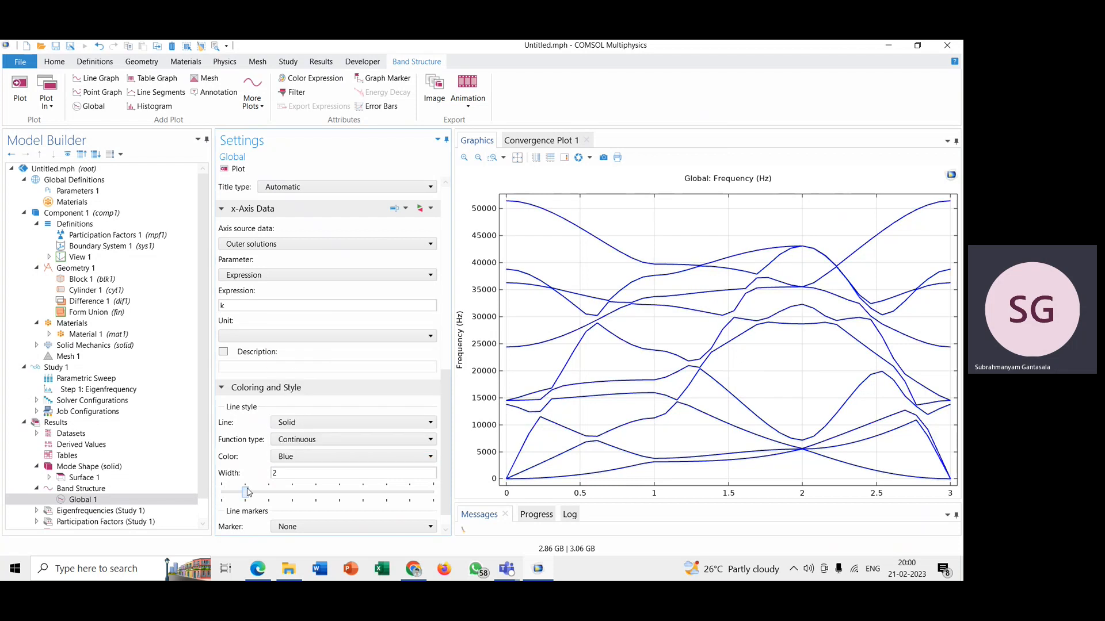
drag(248, 493, 269, 494)
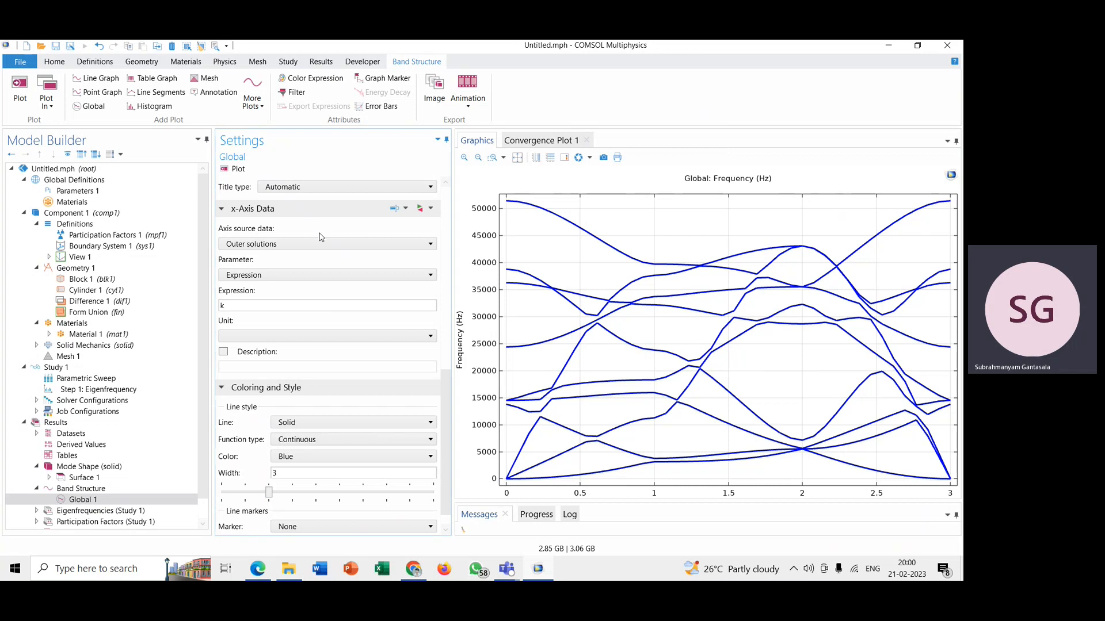
- Set the unit of solid.freq in Global 1 to kHz and replot the band structure
scroll(316, 261, up, 5)
scroll(317, 262, up, 1)
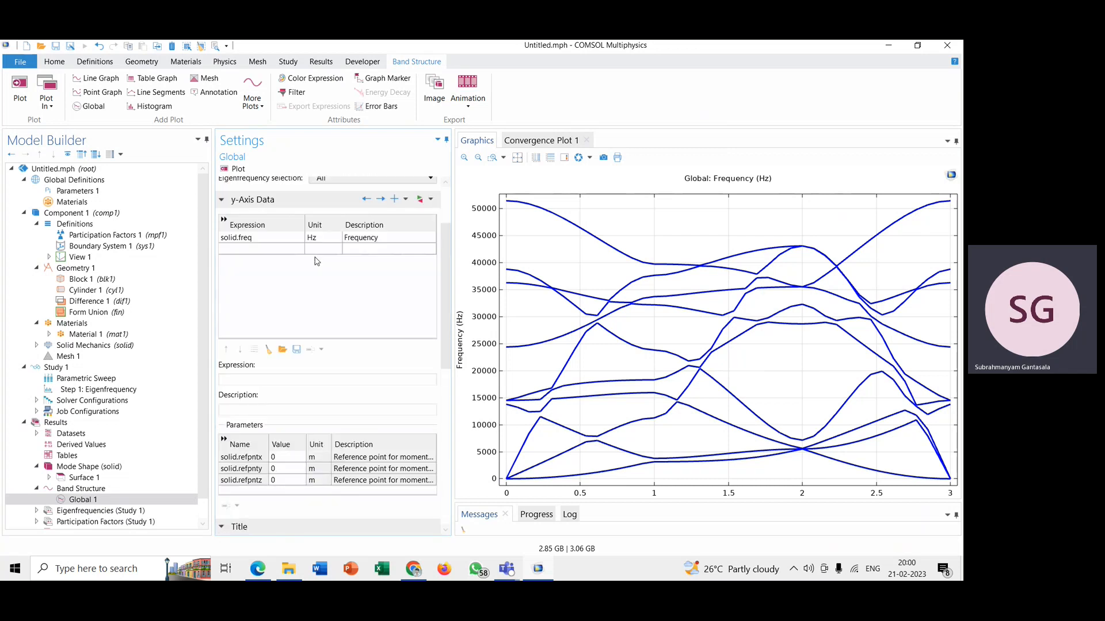
double_click(310, 238)
text(kHz)
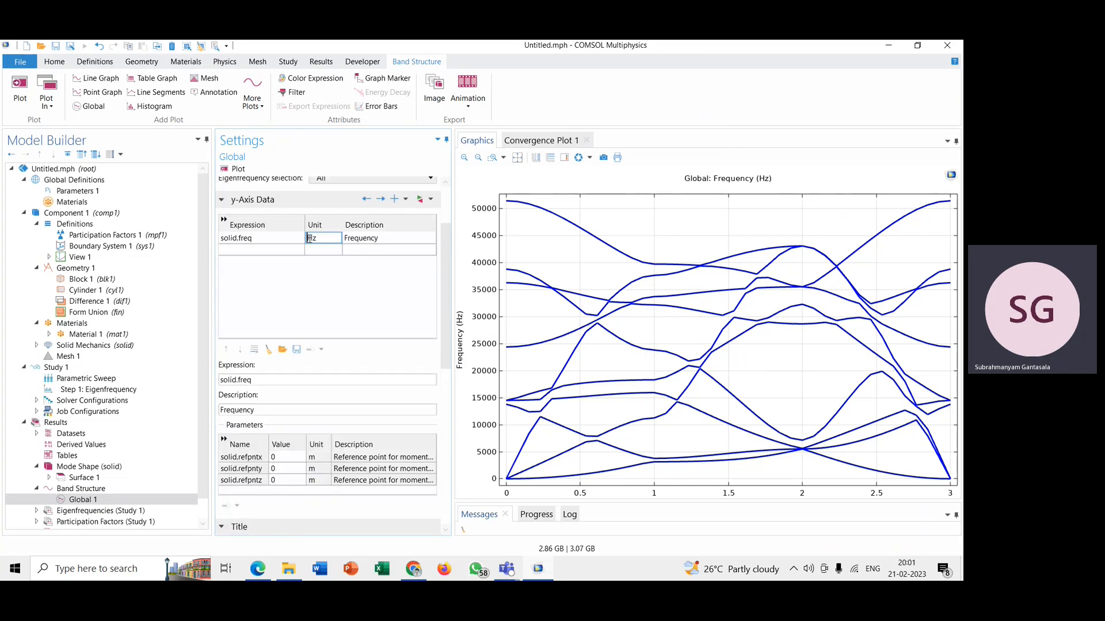
click(314, 281)
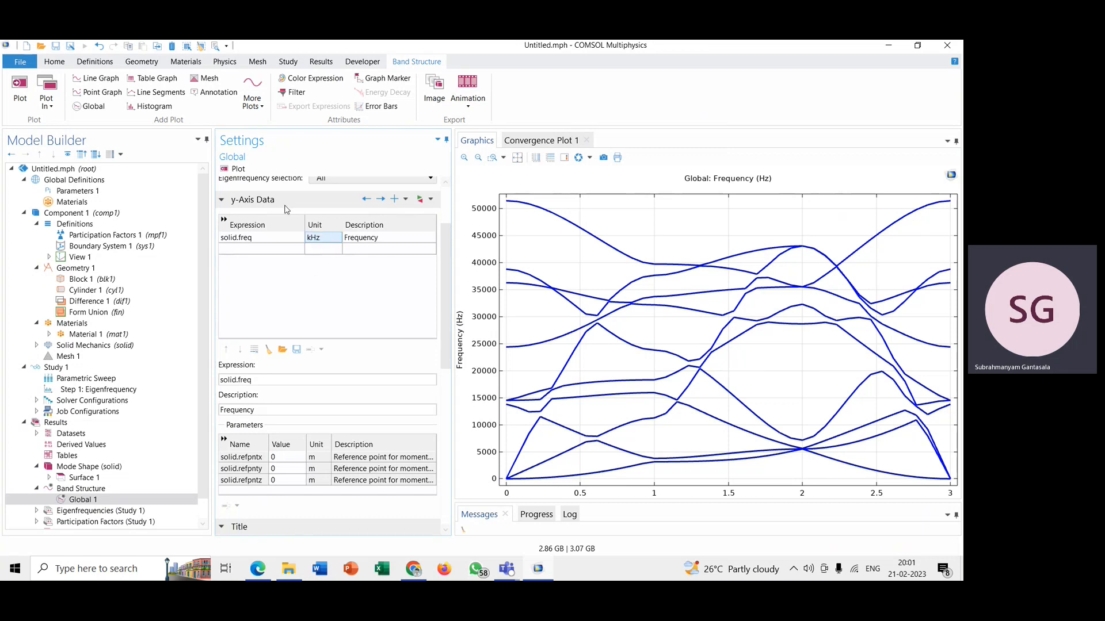
click(241, 169)
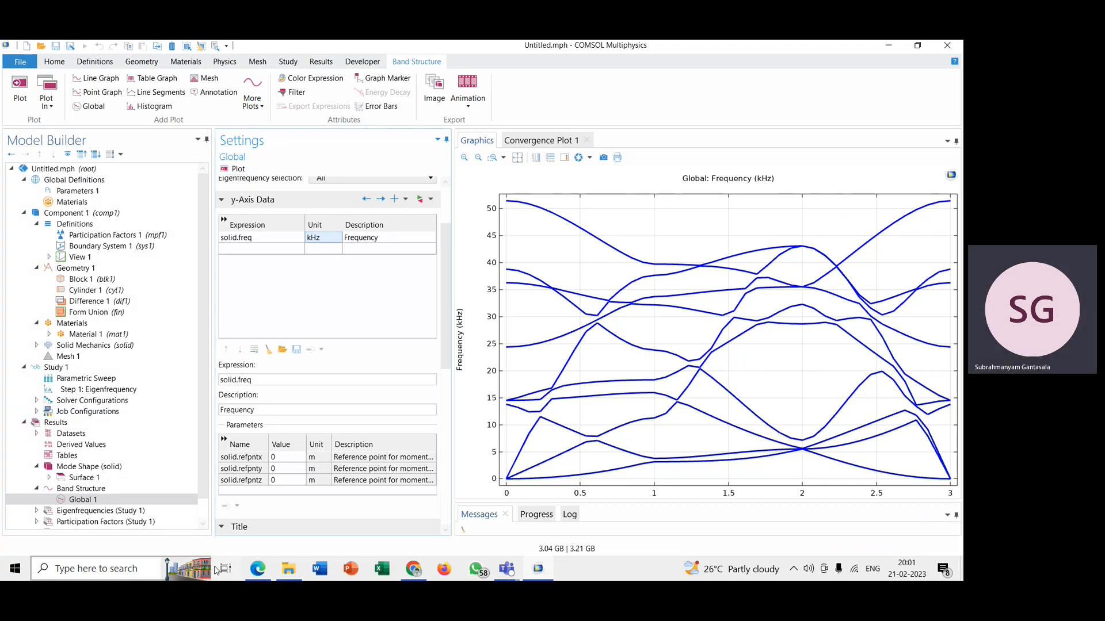
- Switch to PnC Basics.pdf in Edge and examine the reference band structure in Figure 2.2
click(254, 573)
scroll(385, 402, down, 10)
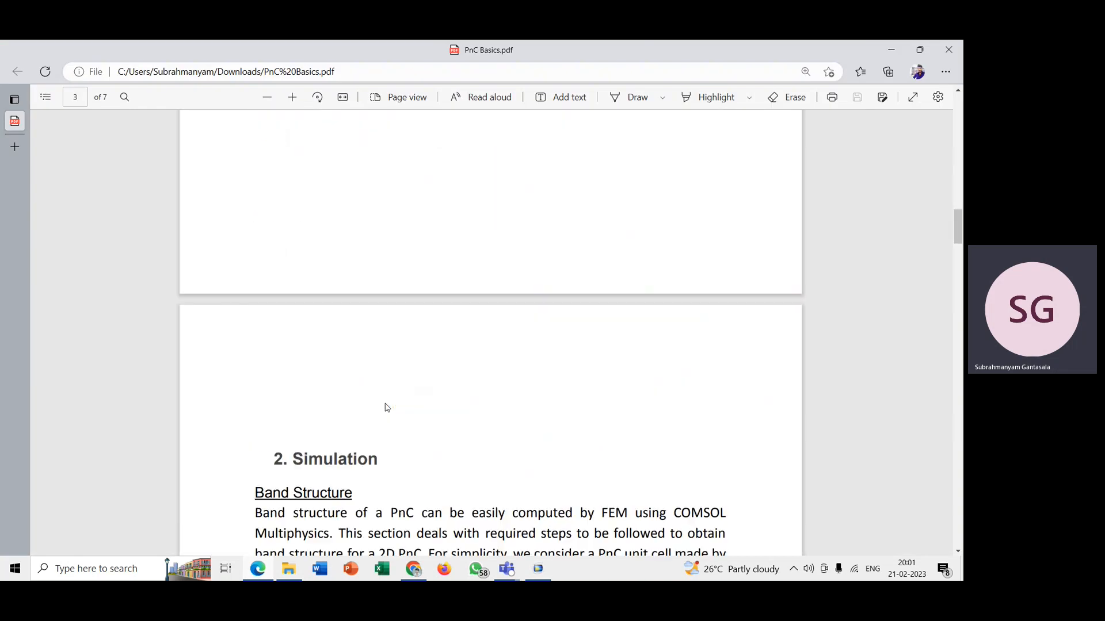
scroll(385, 406, down, 15)
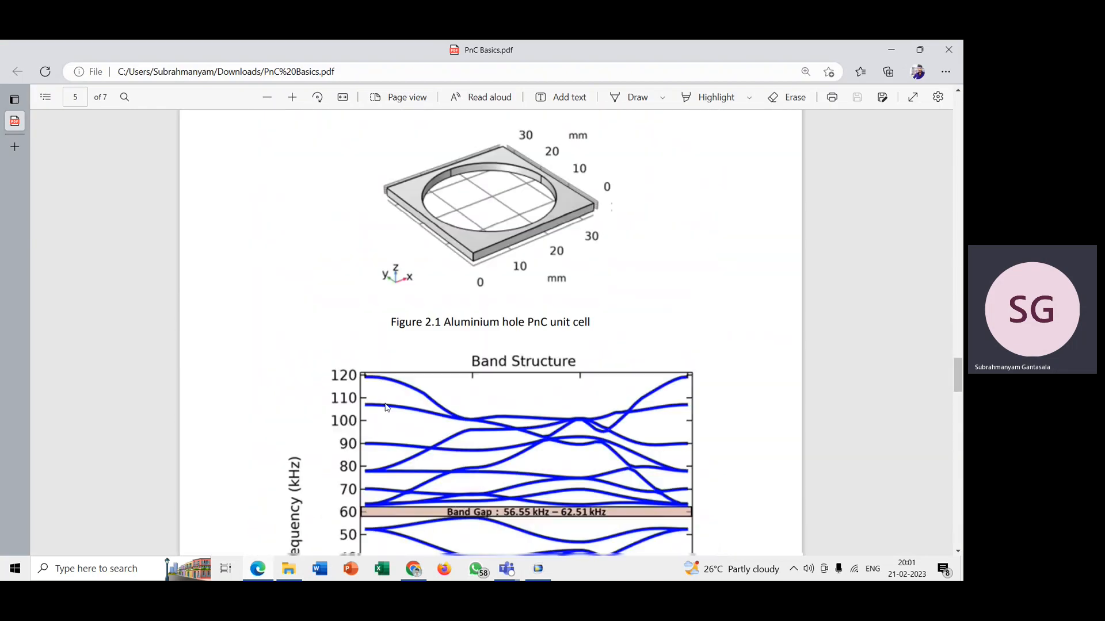
scroll(386, 408, down, 4)
scroll(383, 407, up, 1)
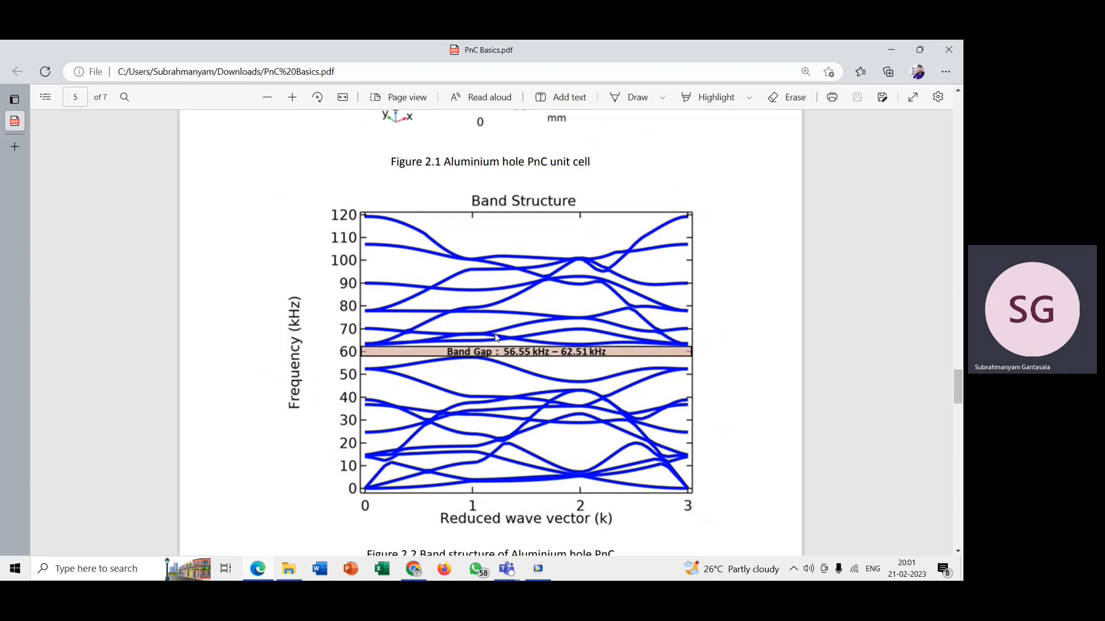
- Switch back to COMSOL and set the desired number of eigenfrequencies in Study 1's Eigenfrequency step to 30
click(539, 572)
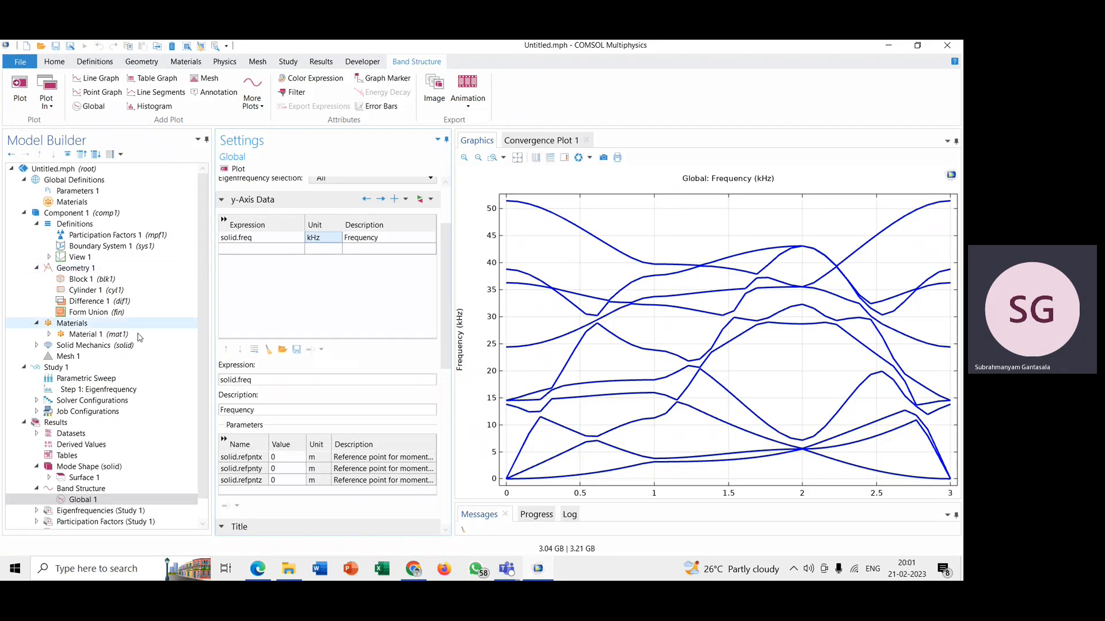
click(92, 391)
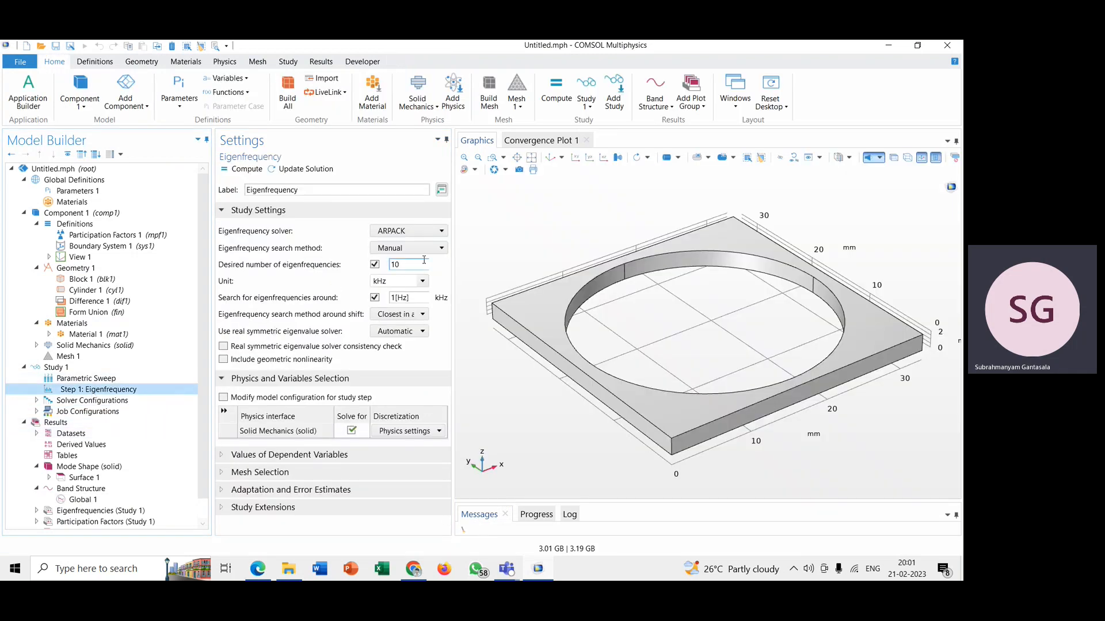
double_click(418, 263)
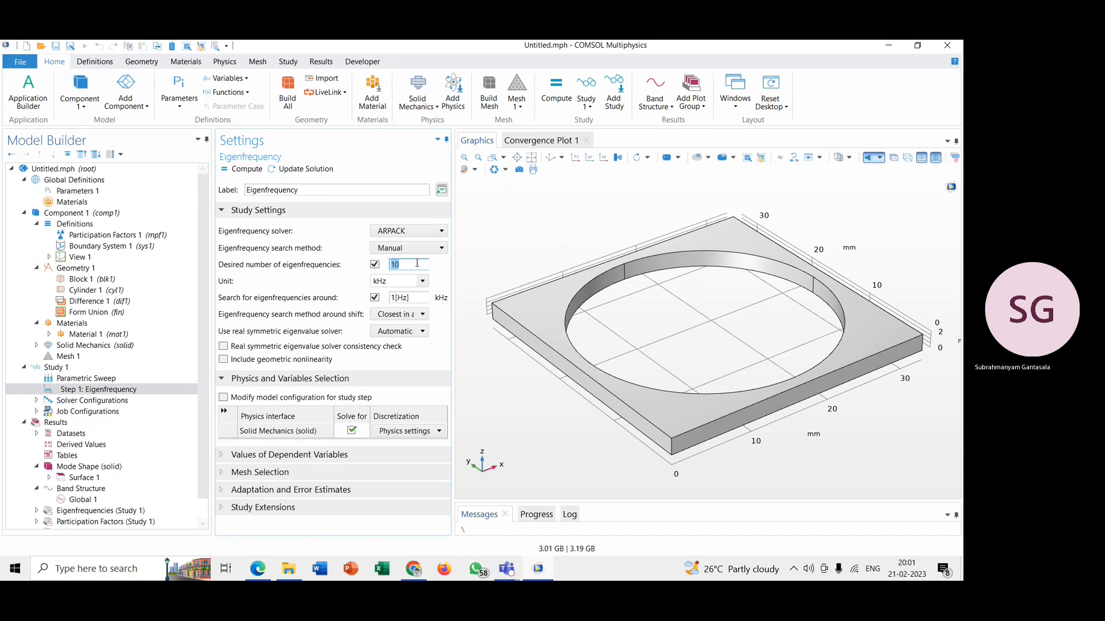
text(30)
- Recheck the PDF's band structure figure, set the desired number of eigenfrequencies to 20 in COMSOL, and compute the study
click(265, 572)
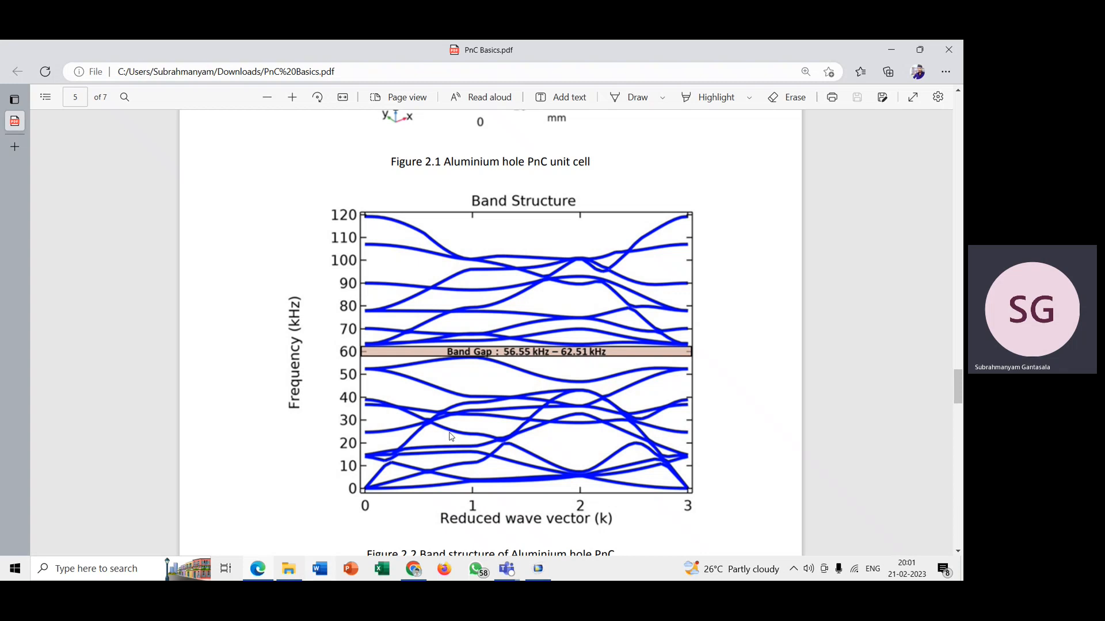
click(539, 569)
double_click(402, 264)
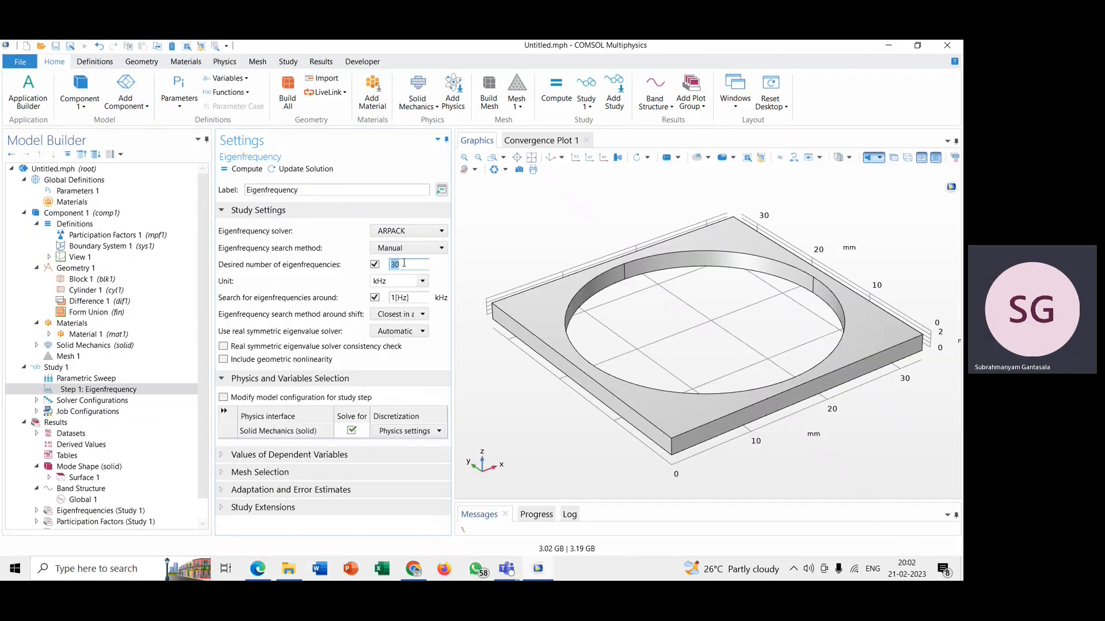
text(20)
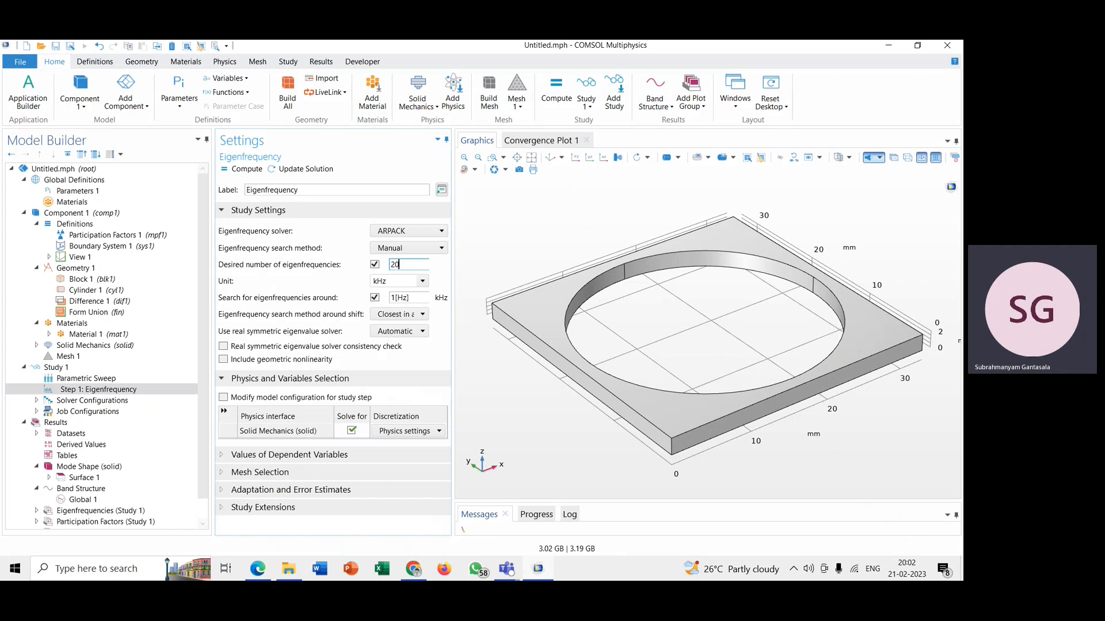
click(230, 173)
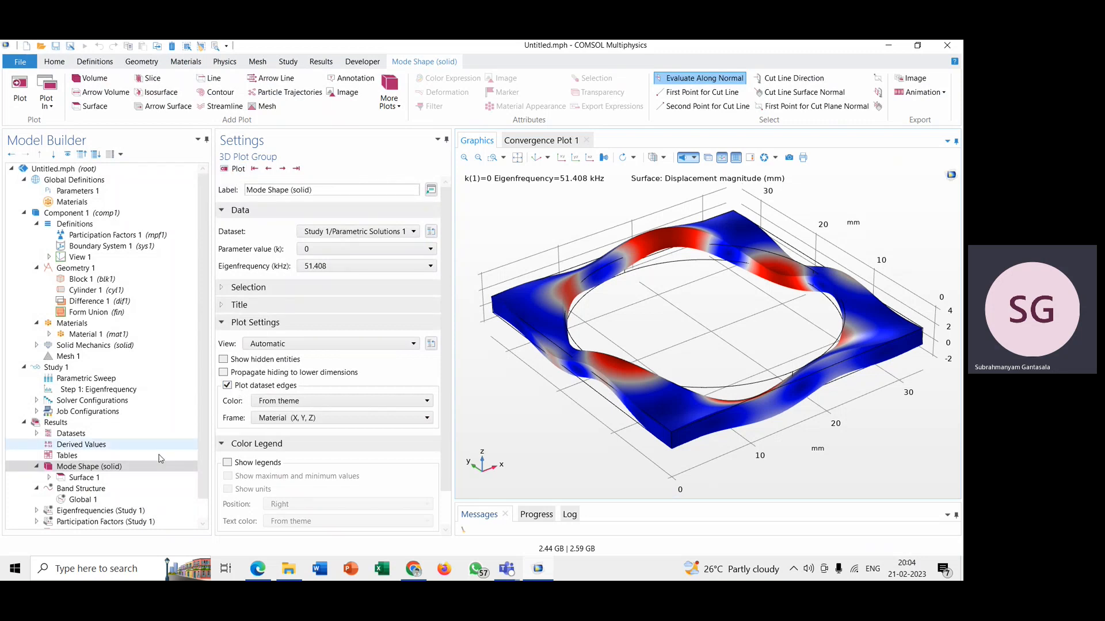
- Display the Band Structure plot for the recomputed study and widen the Settings pane
click(128, 489)
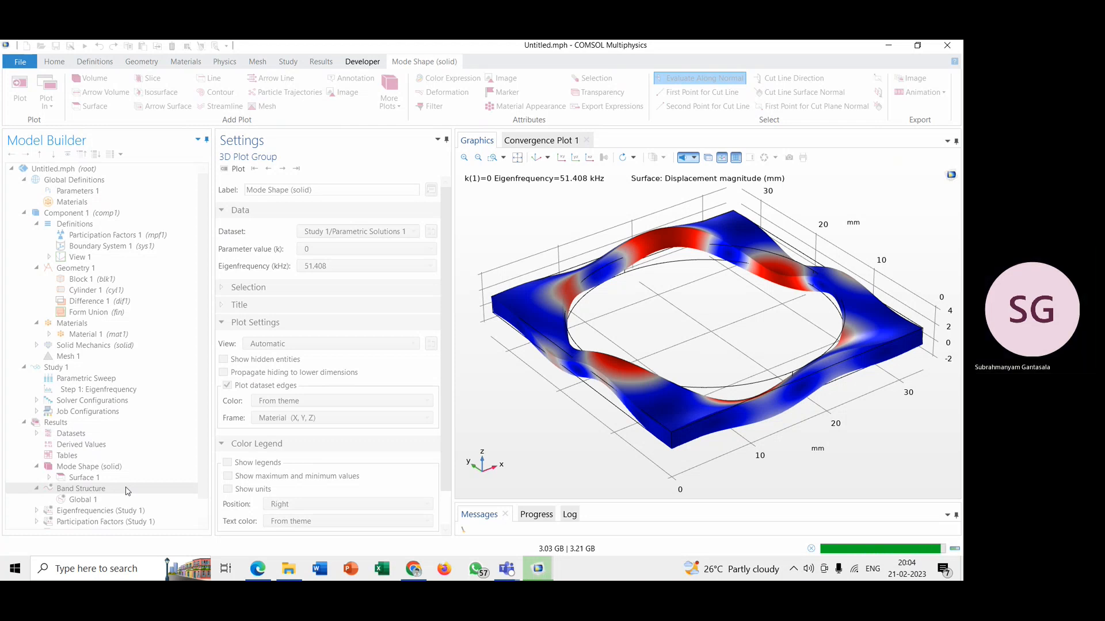
click(127, 491)
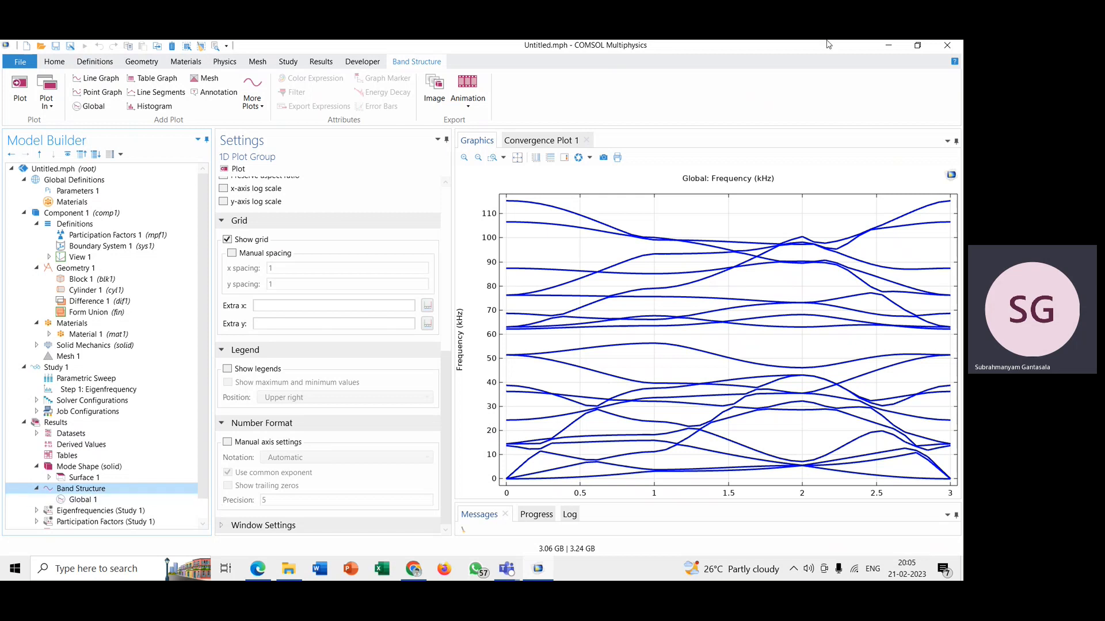
drag(454, 297, 497, 294)
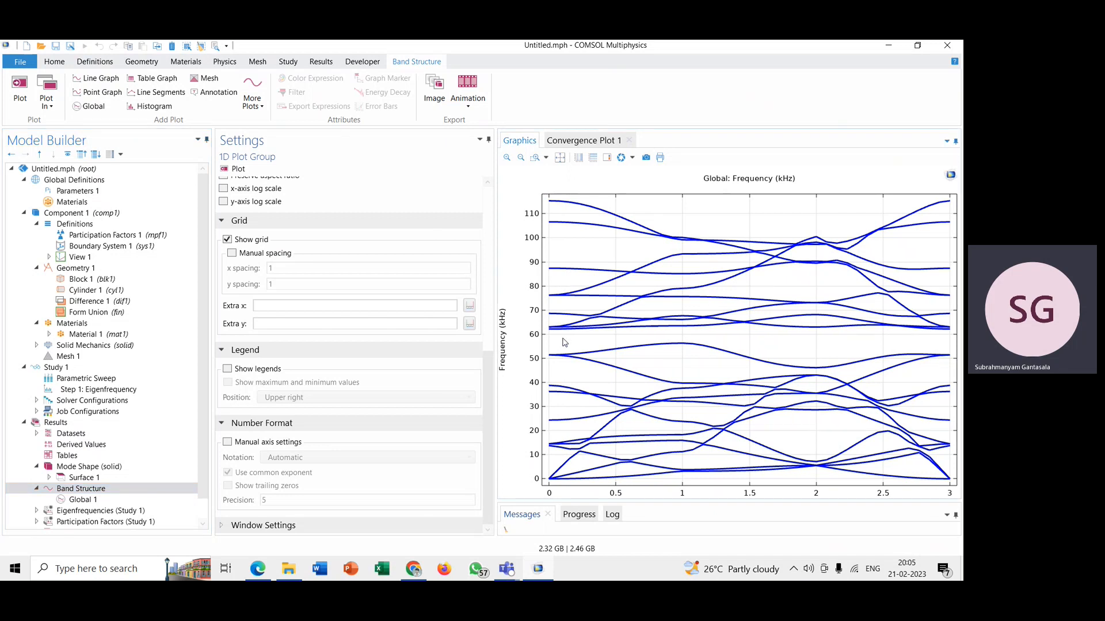
- Examine the band gap around 60 kHz across the full k range up close, and restore the plot to its full extents
click(535, 157)
drag(545, 322, 949, 345)
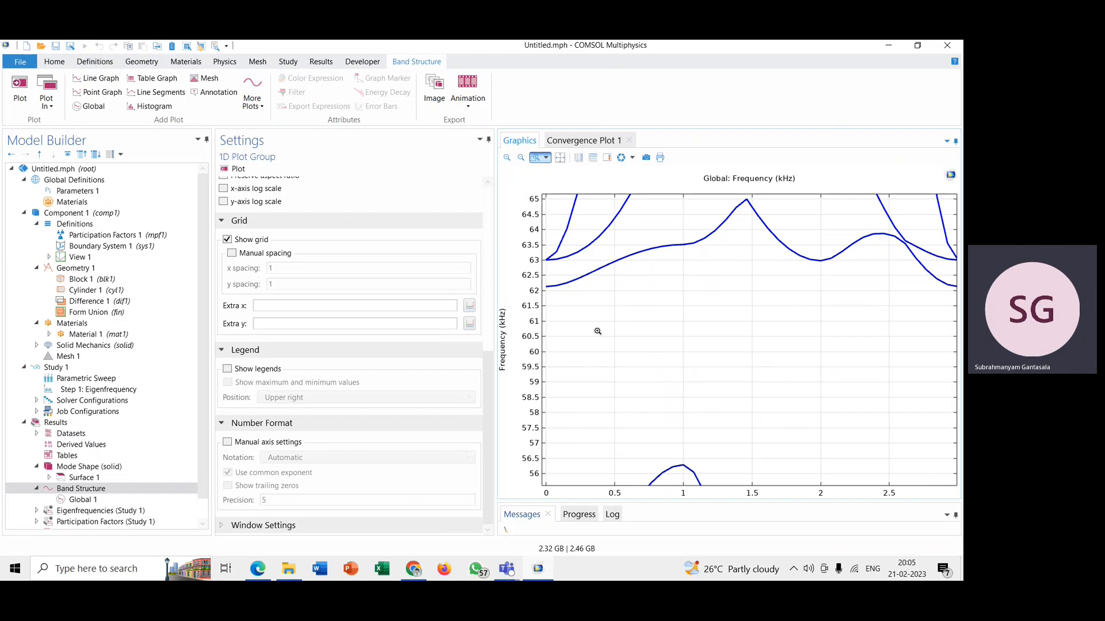
click(560, 158)
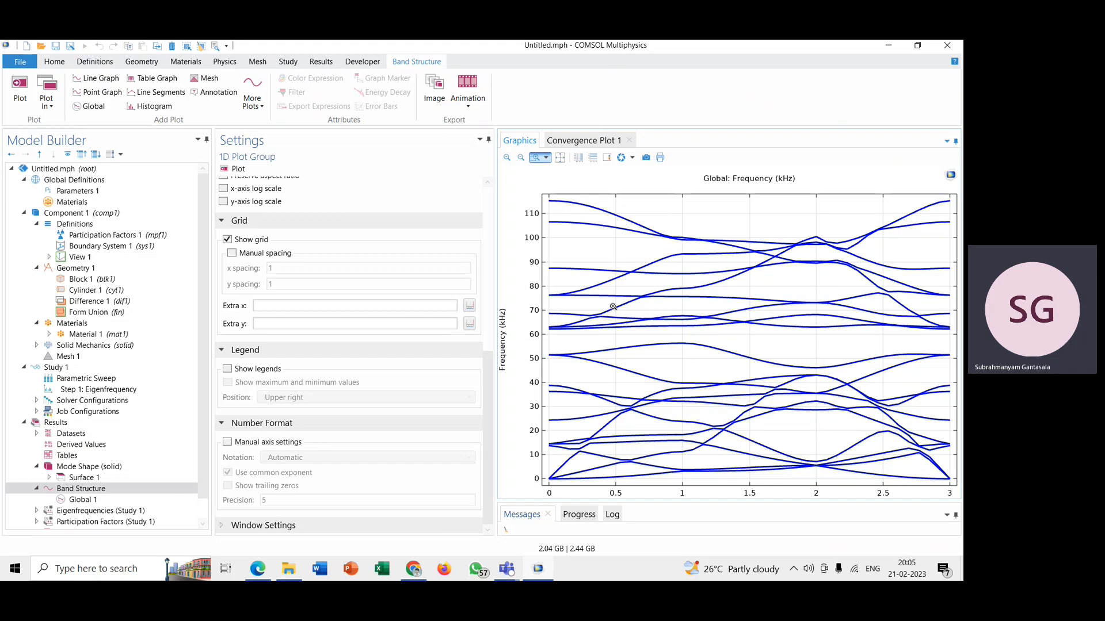
- Switch to the Microsoft Teams meeting window, maximize it, and request to stop the meeting recording
mouse_move(510, 572)
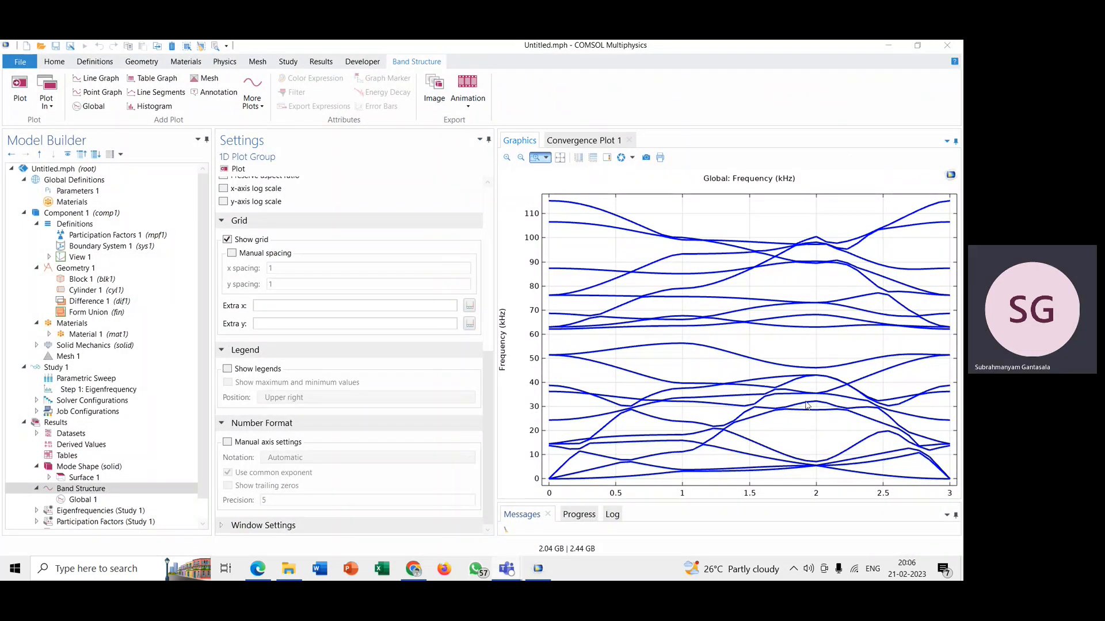
click(532, 492)
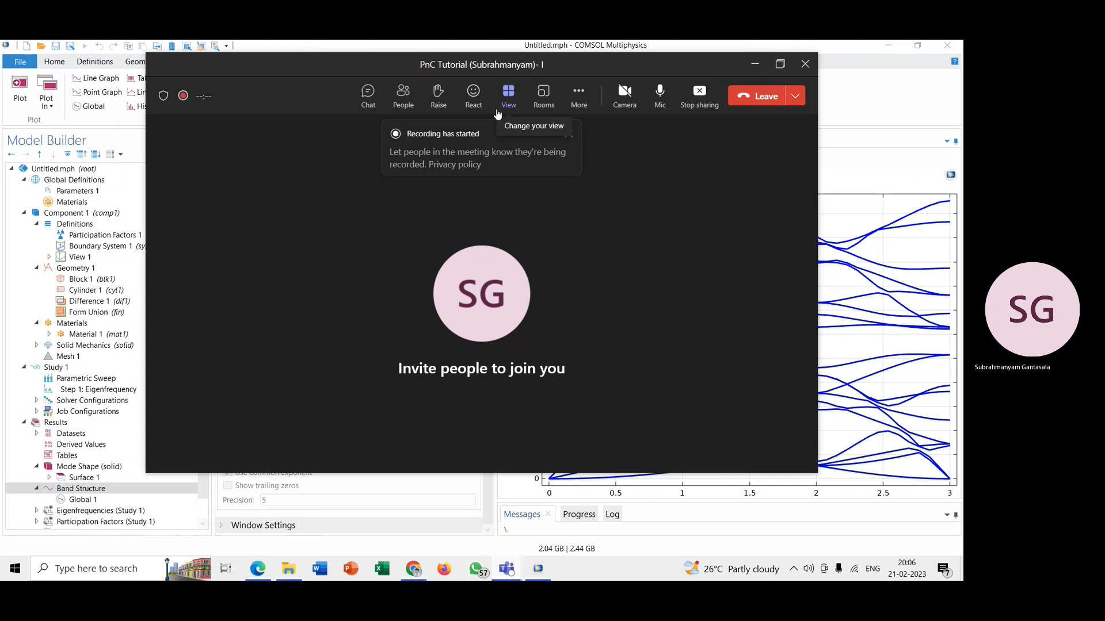
click(579, 97)
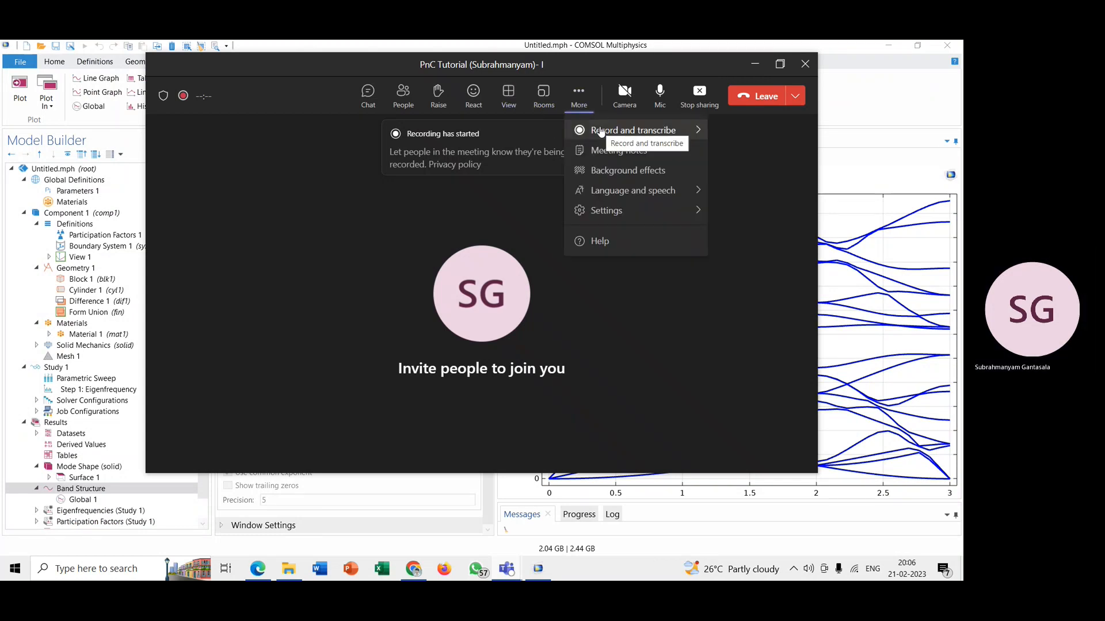
click(517, 176)
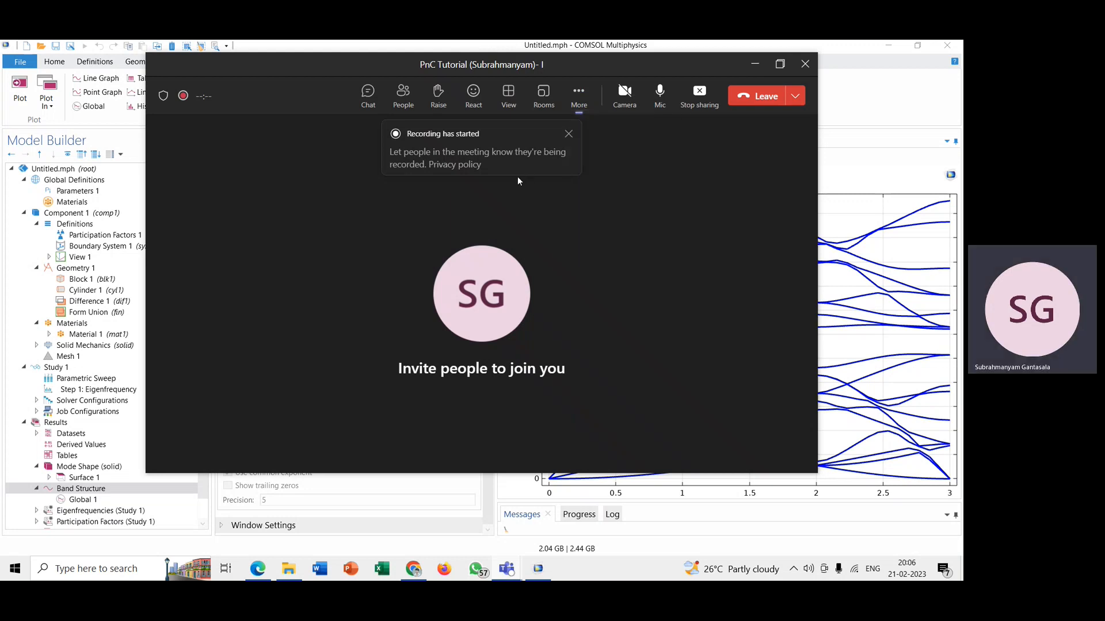
click(780, 63)
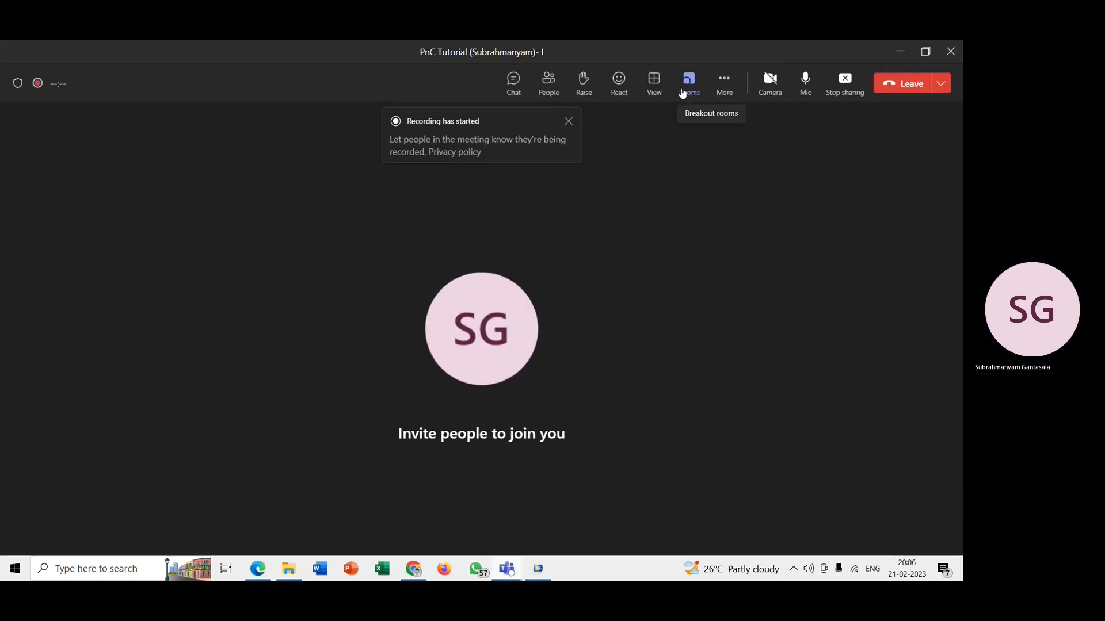
click(725, 85)
click(738, 119)
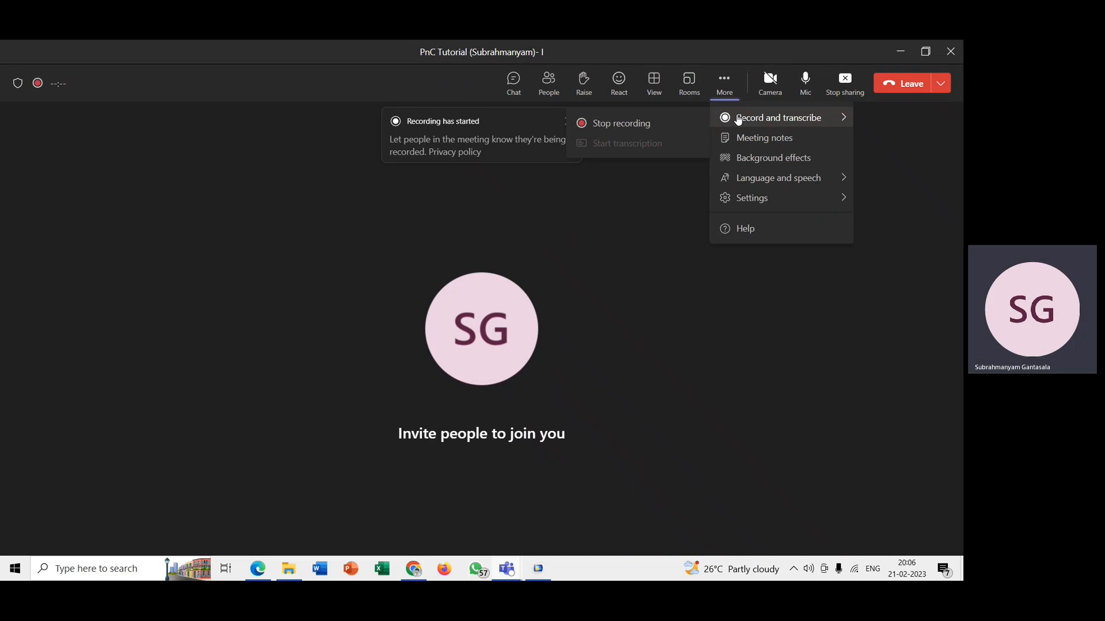
click(655, 127)
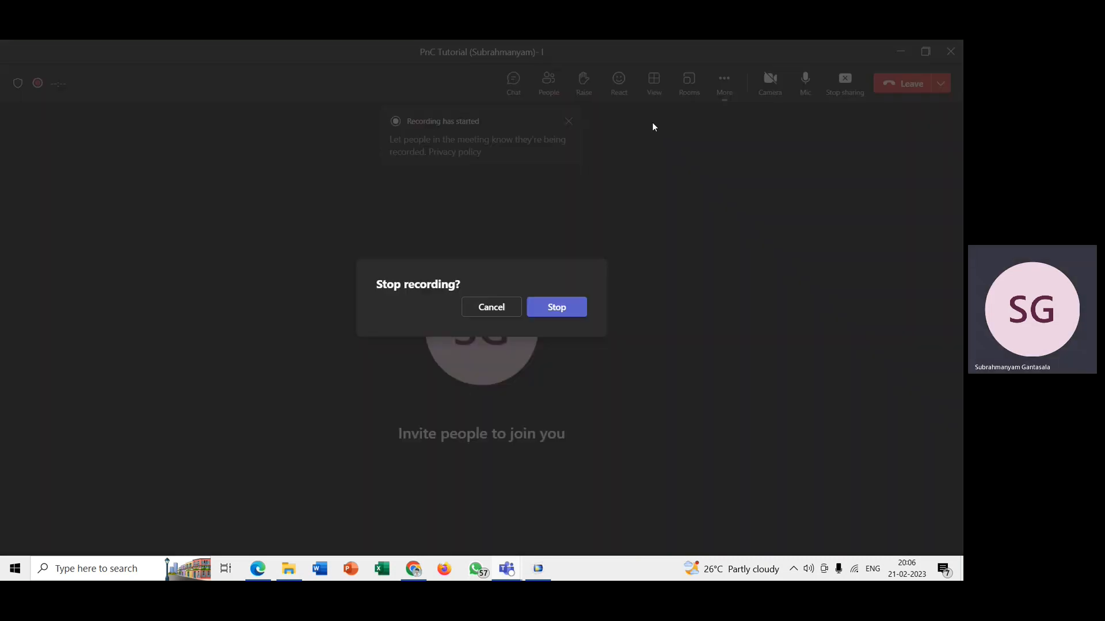